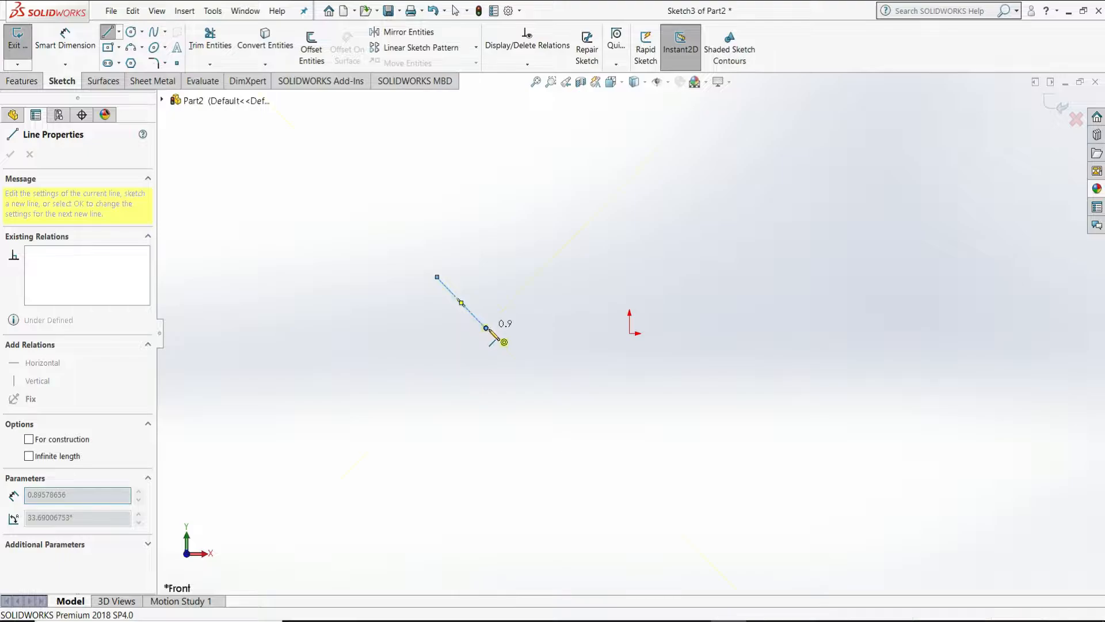
Continue the descending line with a tangent arc forming a valley, then a rising line about 31 mm long
{"action": "left_click", "coordinate": [487, 327]}
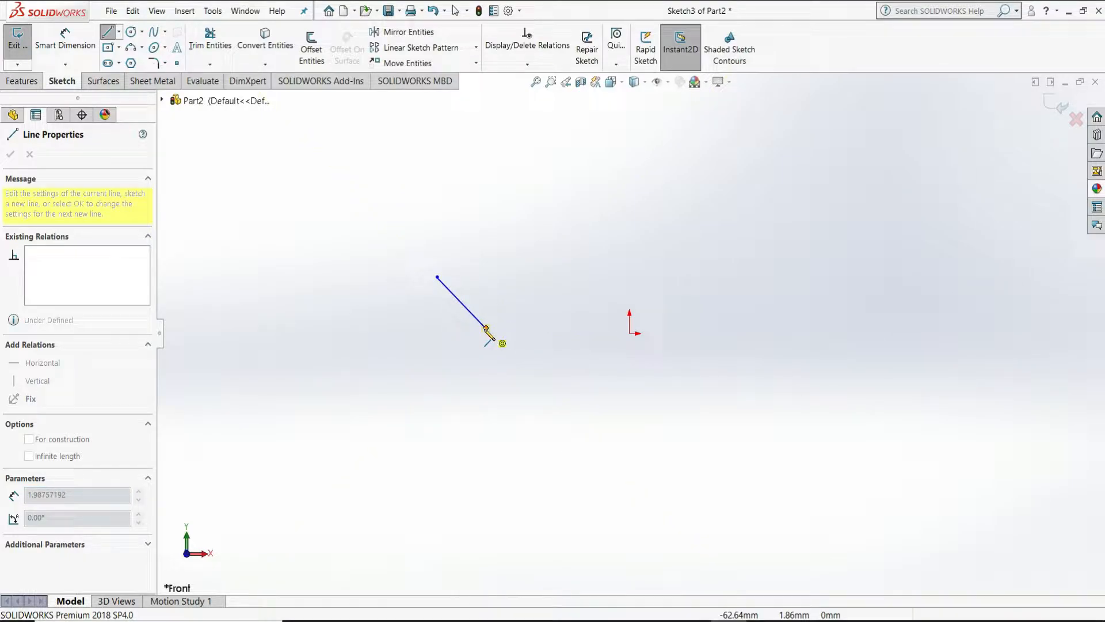
{"action": "left_click", "coordinate": [564, 328]}
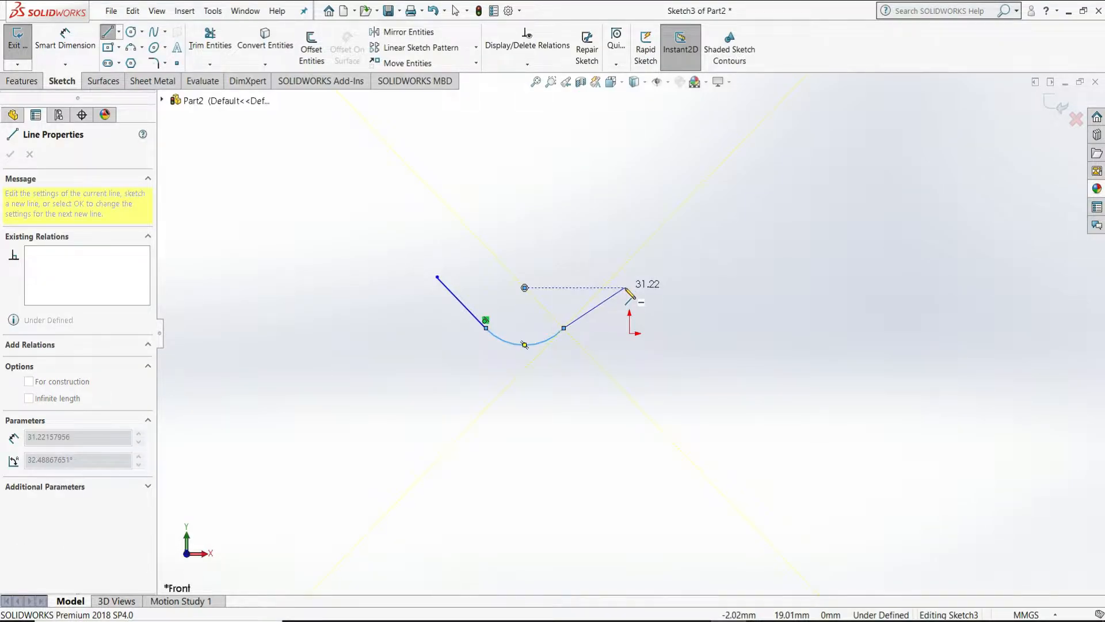
{"action": "left_click", "coordinate": [625, 287]}
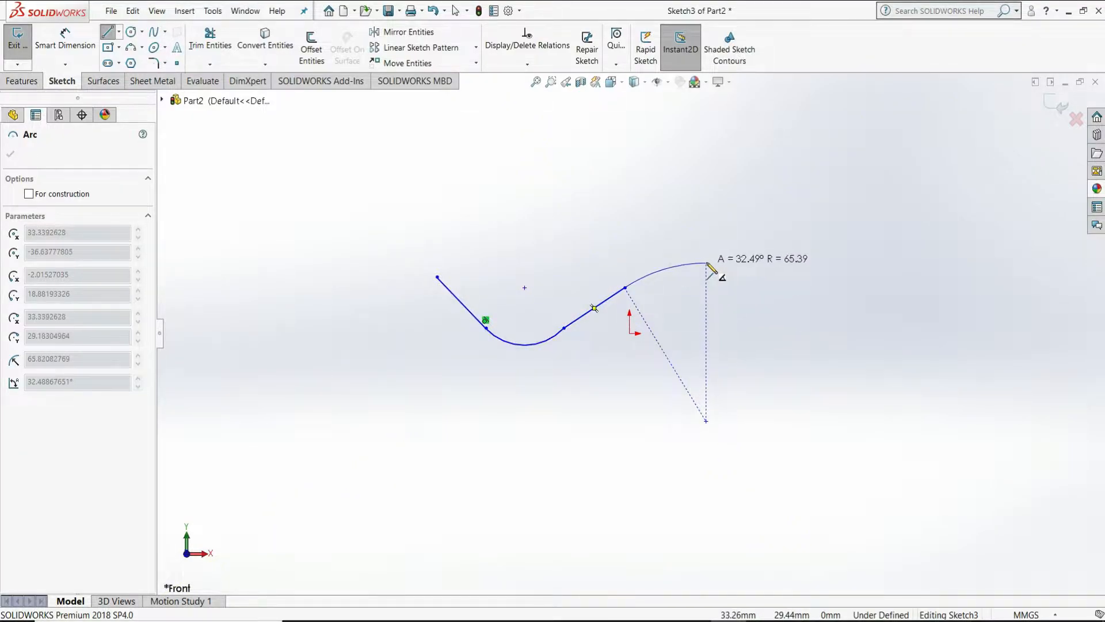
Extend the profile with a tangent crest arc of about 65 mm radius and a horizontal line about 102 mm long, ending the chain
{"action": "double_click", "coordinate": [707, 263]}
{"action": "left_click", "coordinate": [707, 263]}
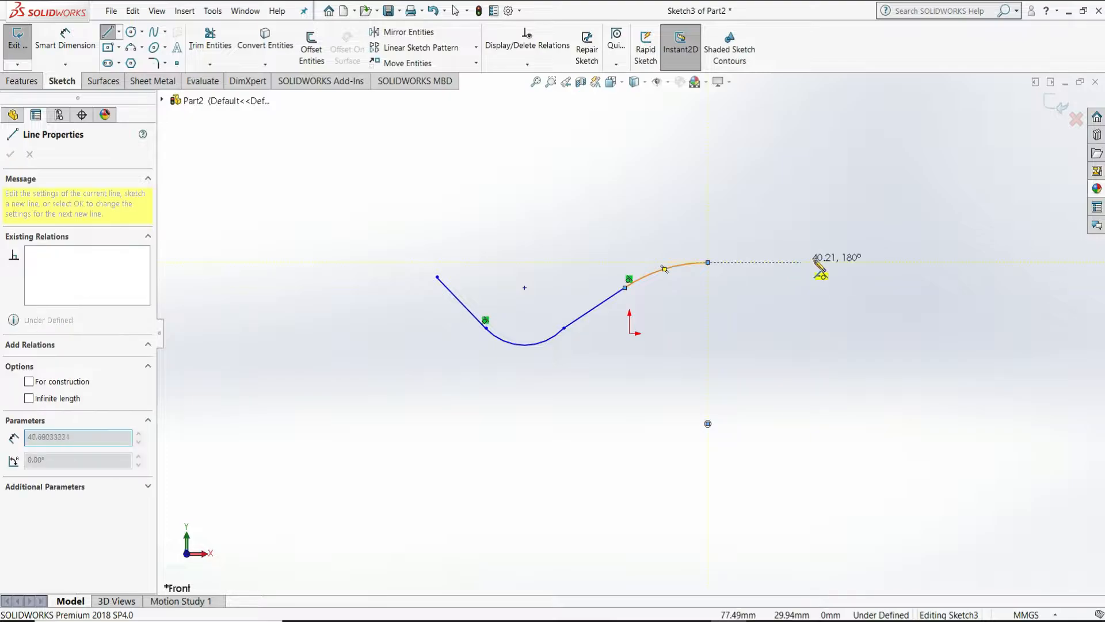
{"action": "left_click", "coordinate": [944, 262]}
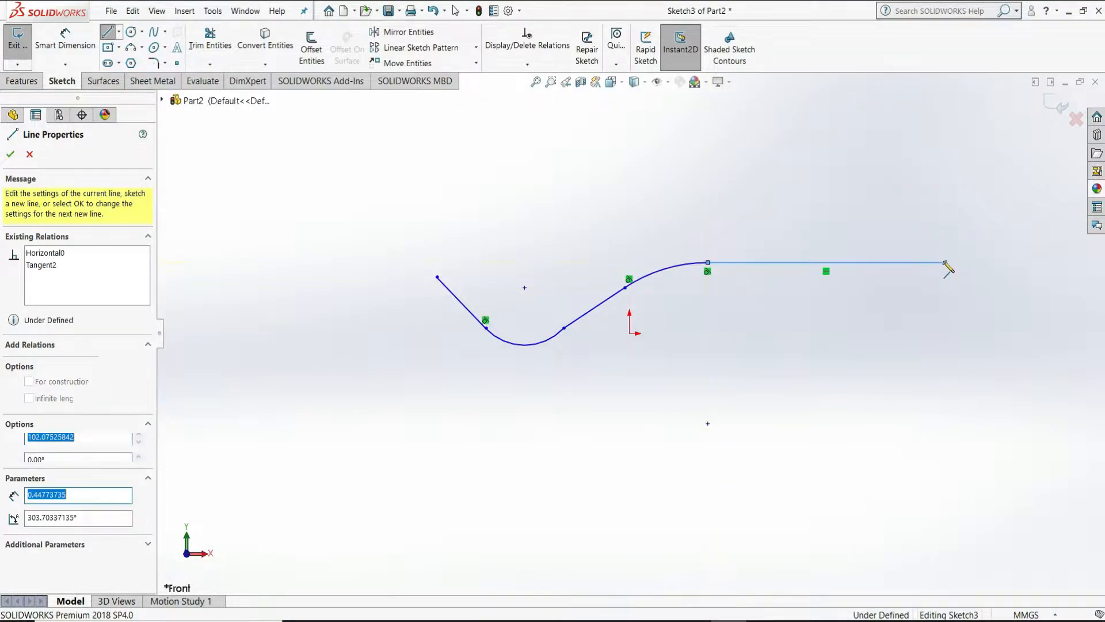
{"action": "right_click", "coordinate": [945, 263]}
{"action": "left_click", "coordinate": [967, 268]}
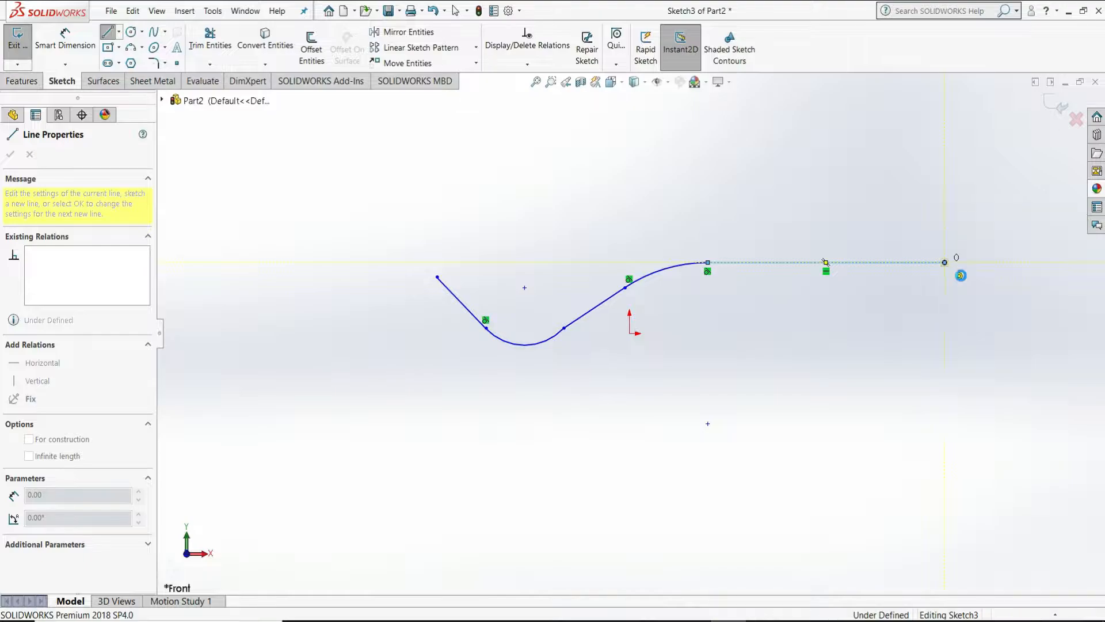
Add a tangent relation between the valley arc and the rising line
{"action": "left_click", "coordinate": [578, 325]}
{"action": "left_click", "coordinate": [590, 313], "text": "ctrl"}
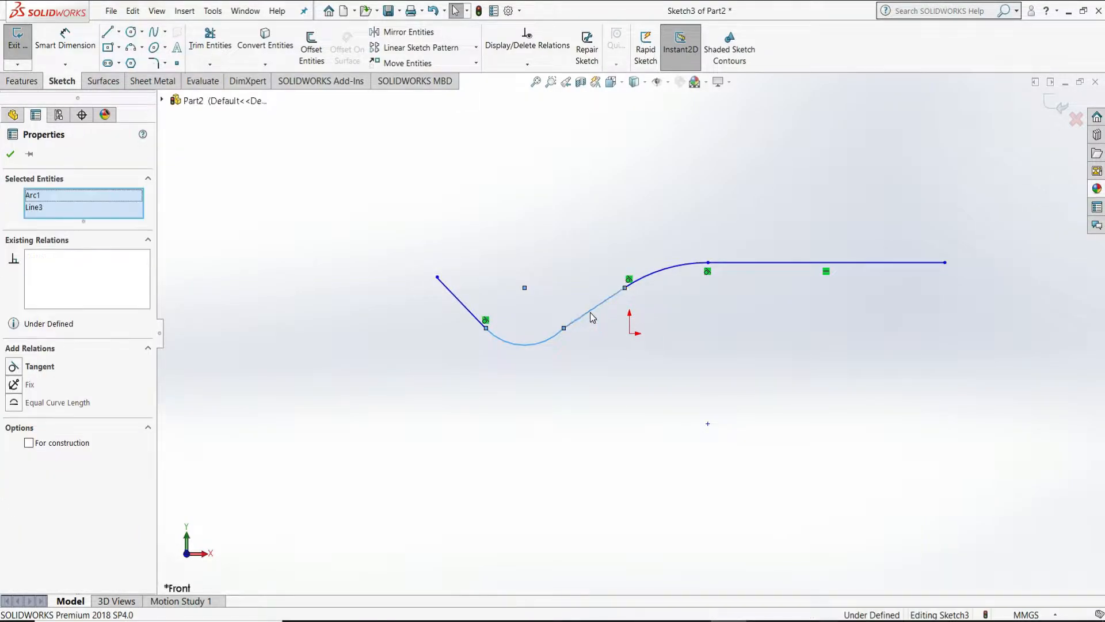
{"action": "left_click", "coordinate": [617, 263]}
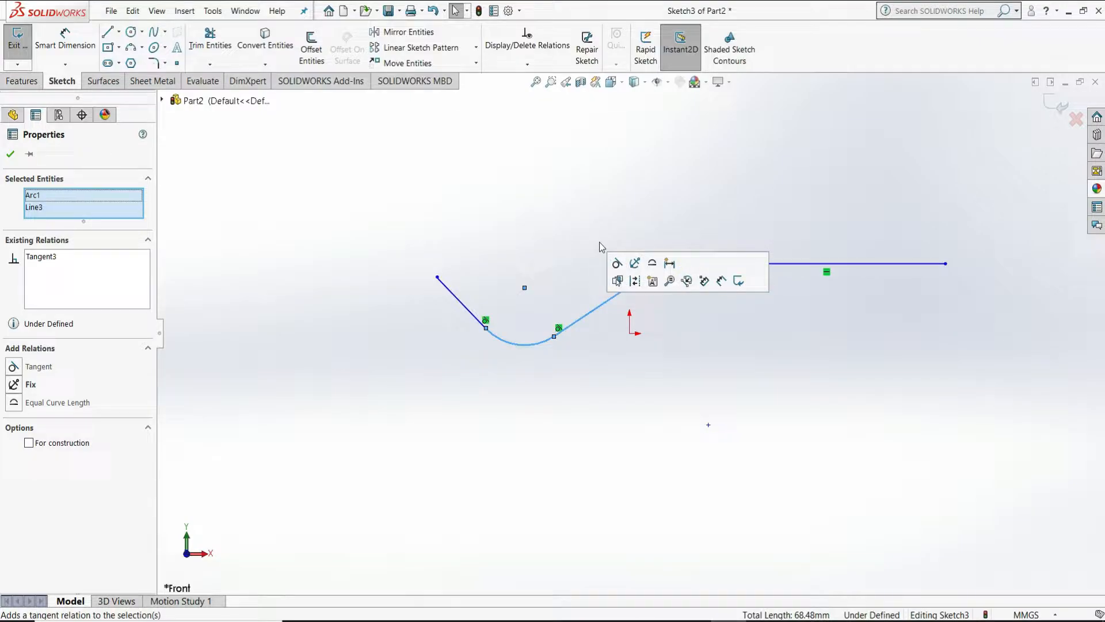
{"action": "left_click", "coordinate": [570, 226]}
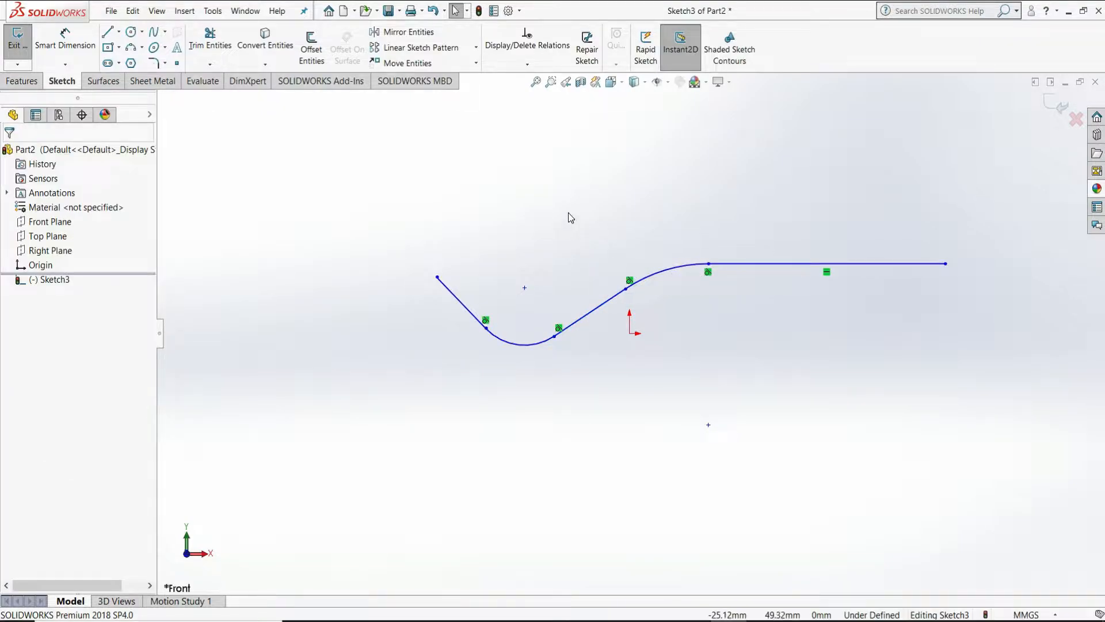
Dimension the vertical distance between the descending line's endpoints as 18 mm
{"action": "left_click", "coordinate": [64, 41]}
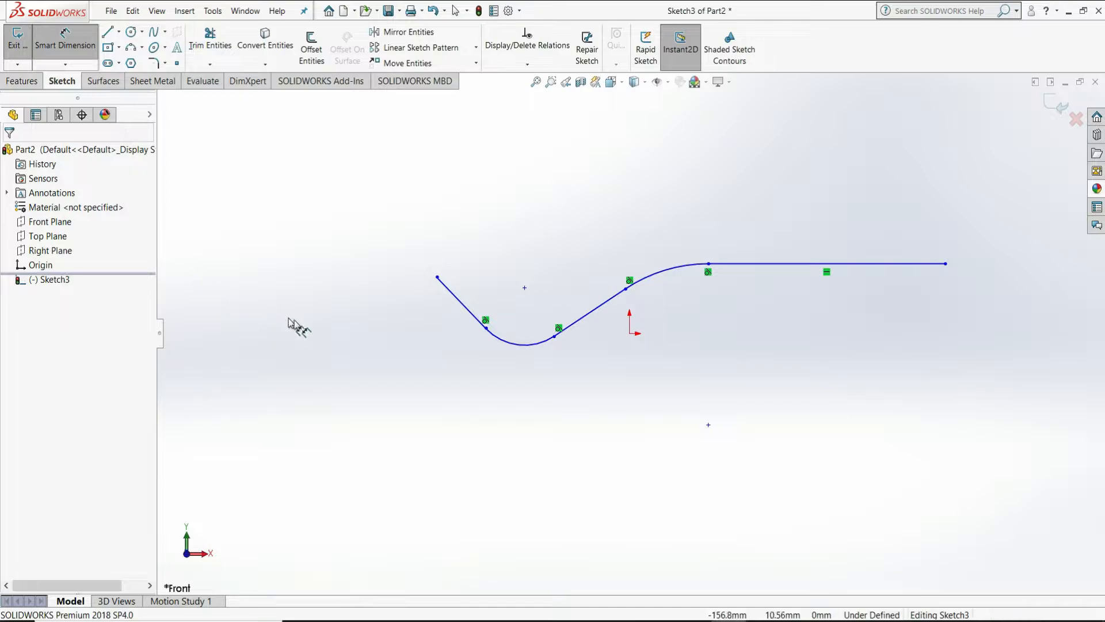
{"action": "left_click", "coordinate": [437, 278]}
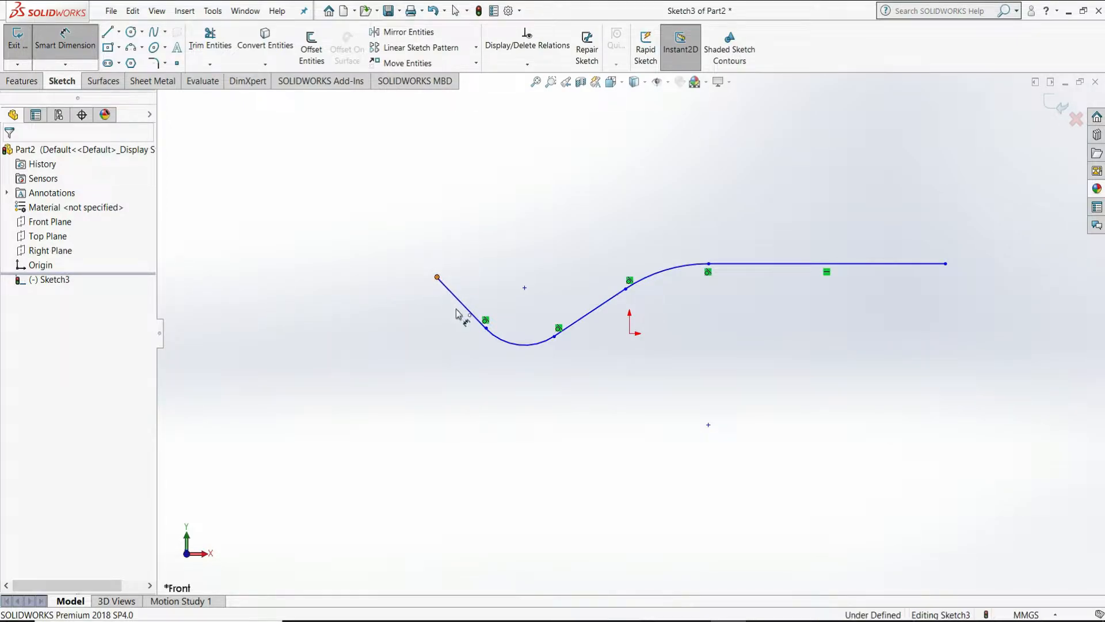
{"action": "left_click", "coordinate": [486, 328]}
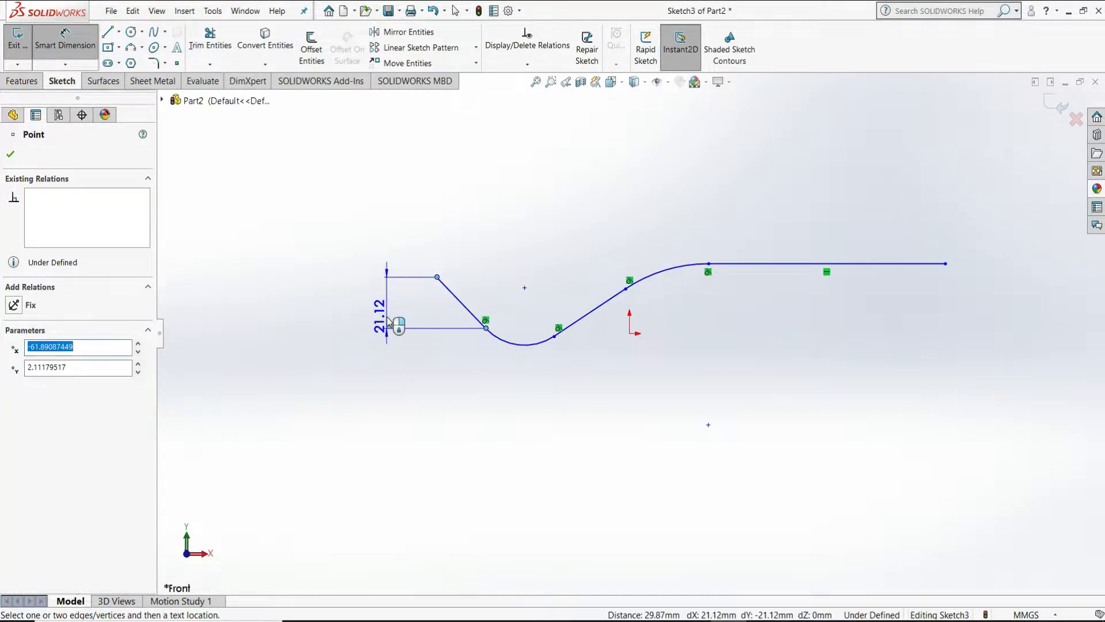
{"action": "left_click", "coordinate": [389, 323]}
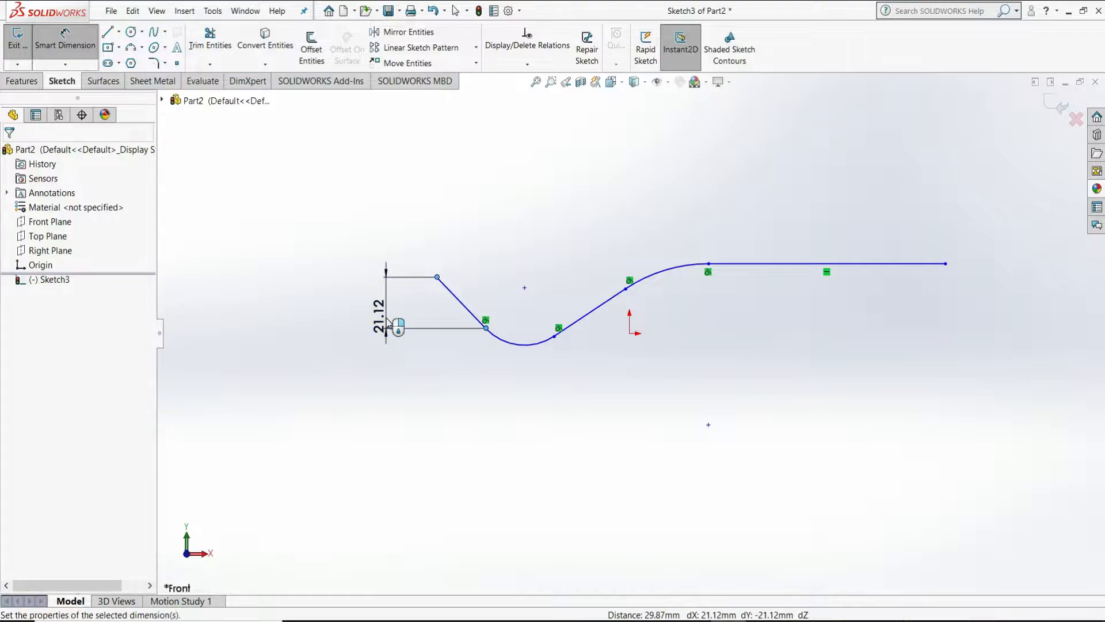
{"action": "type", "text": "18"}
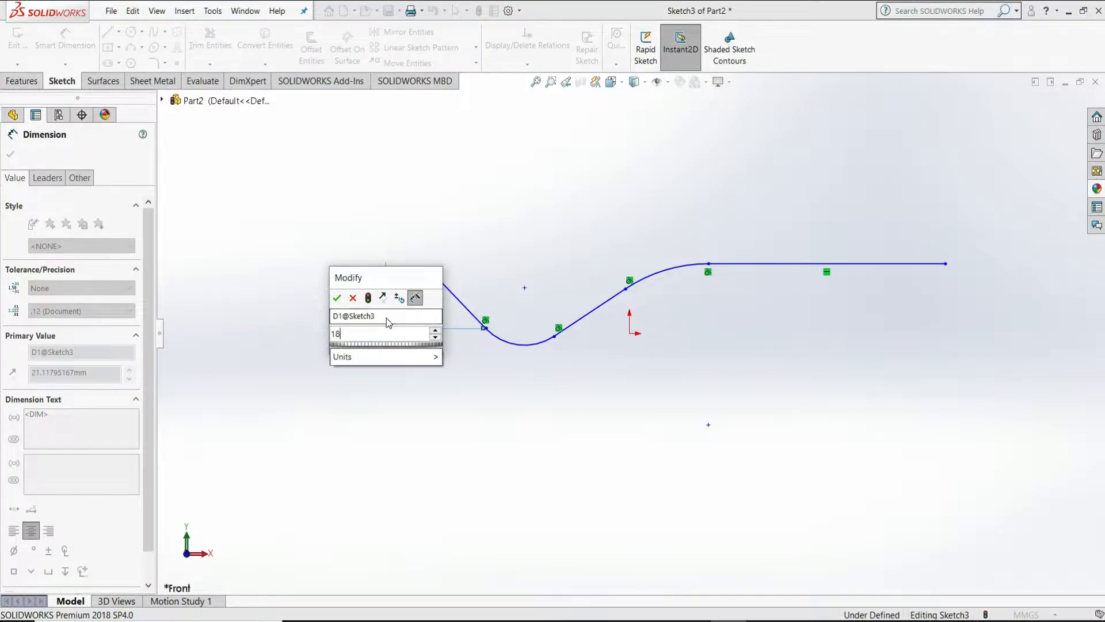
{"action": "key", "text": "Return"}
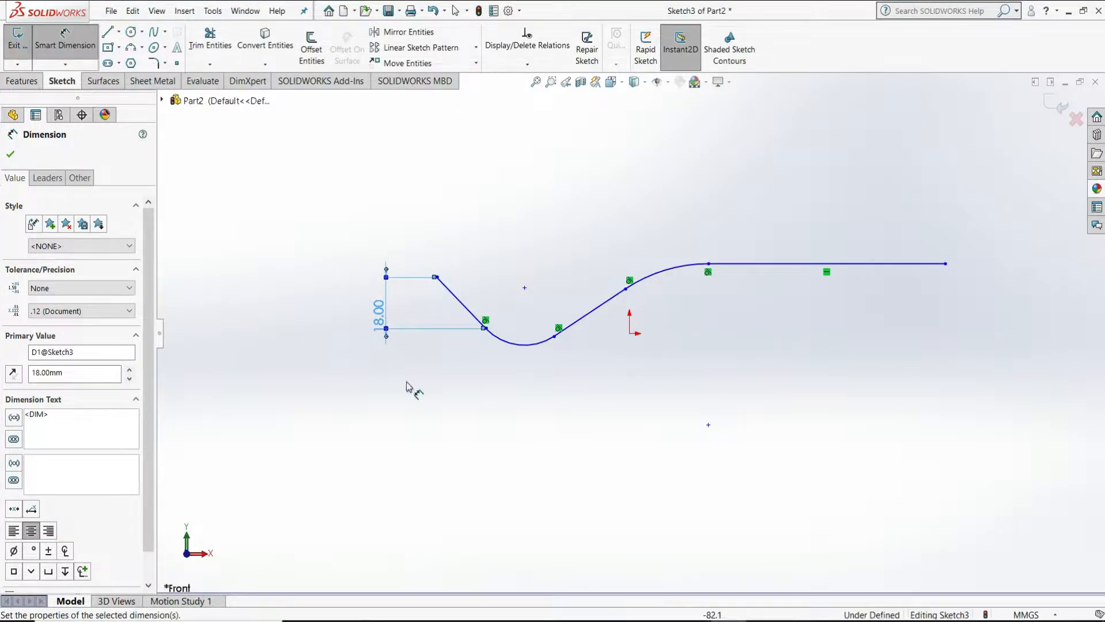
Dimension the horizontal distance between the descending line's endpoints as 35 mm, placed below the profile
{"action": "left_click", "coordinate": [437, 277]}
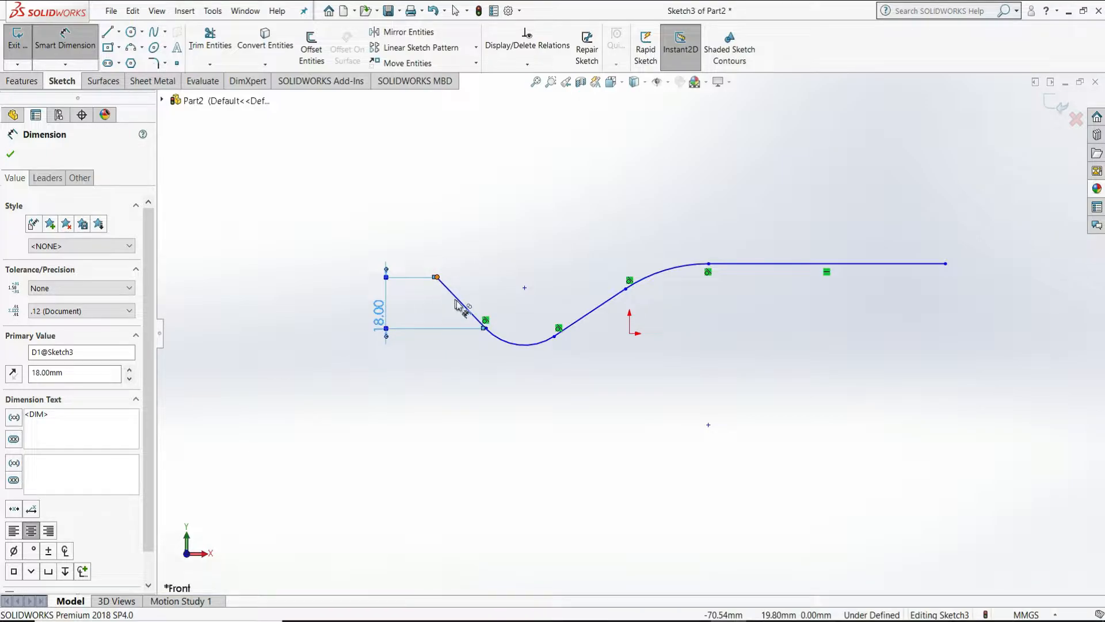
{"action": "left_click", "coordinate": [486, 328]}
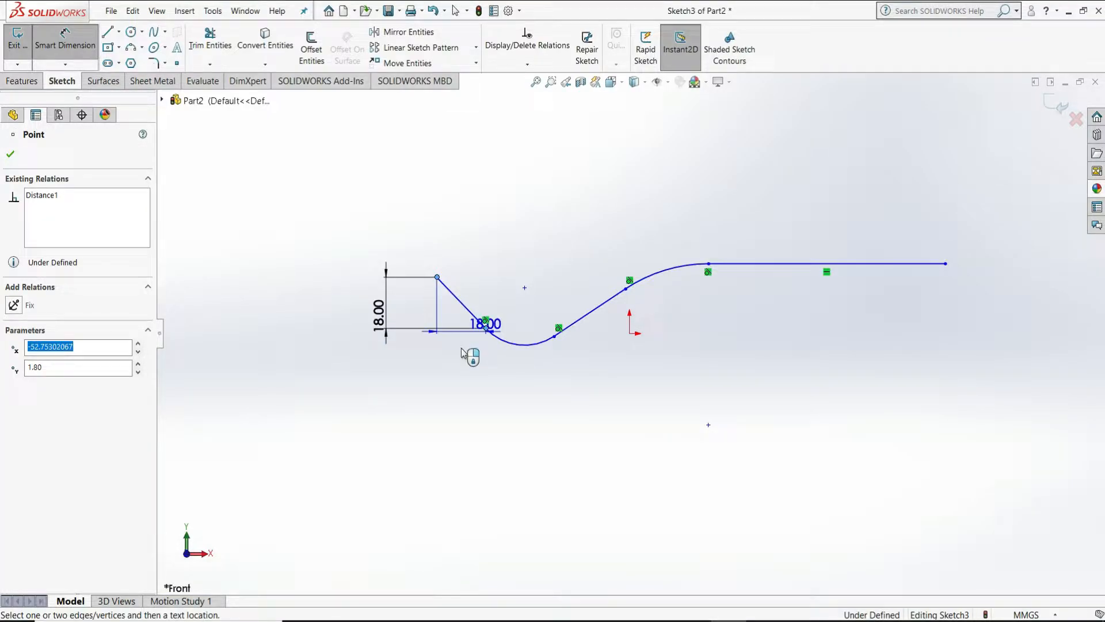
{"action": "left_click", "coordinate": [457, 395]}
{"action": "left_click", "coordinate": [456, 390]}
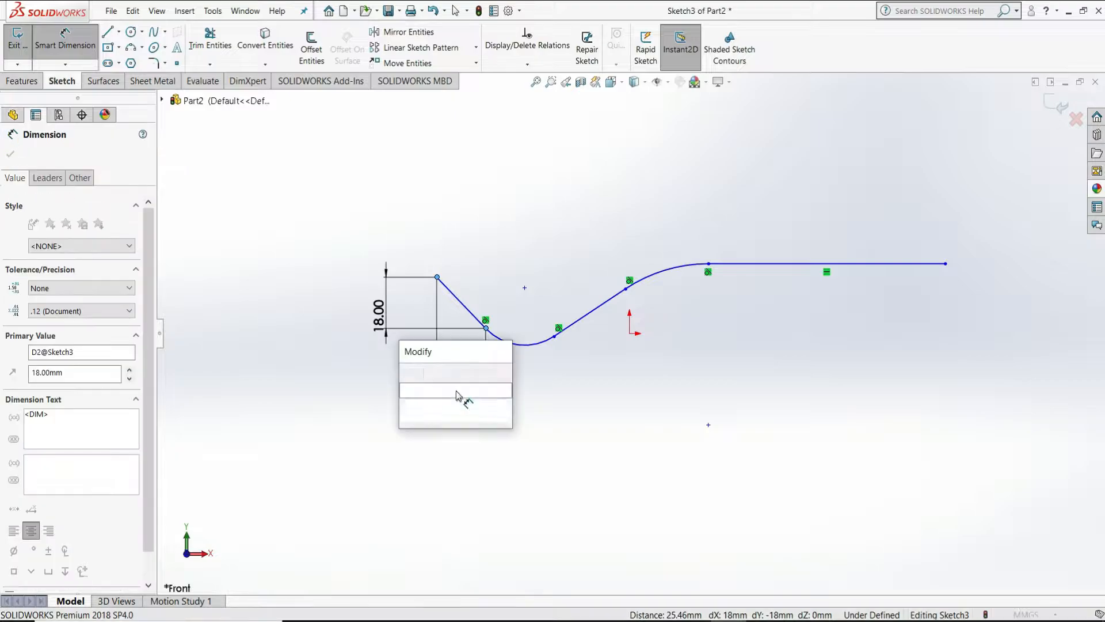
{"action": "type", "text": "18"}
{"action": "key", "text": "Return"}
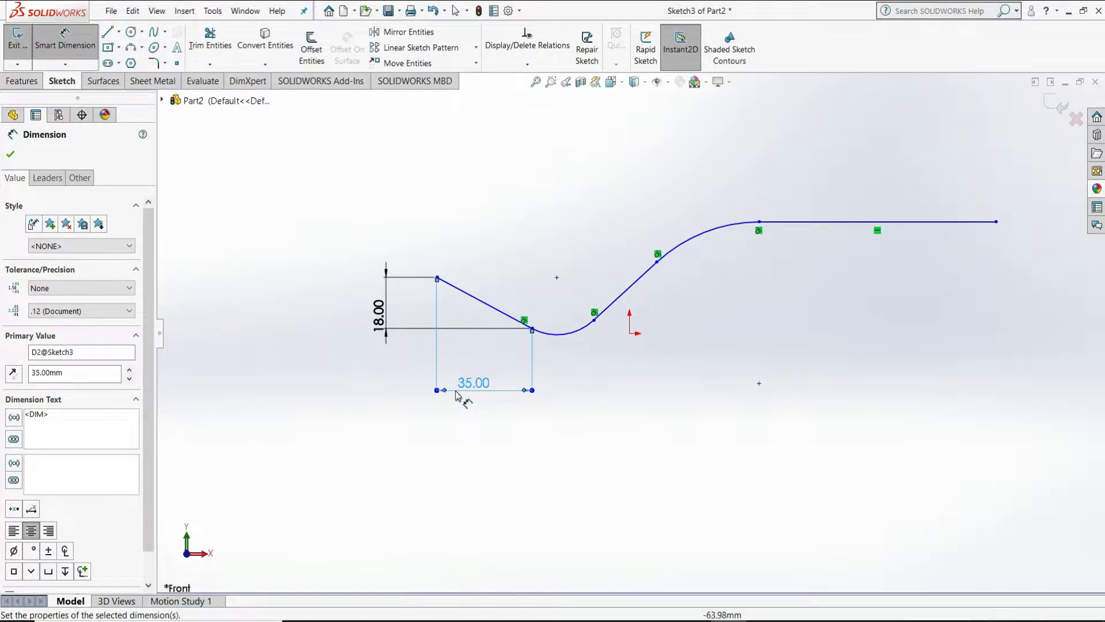
Dimension the valley arc's radius as 35 mm
{"action": "left_click", "coordinate": [559, 334]}
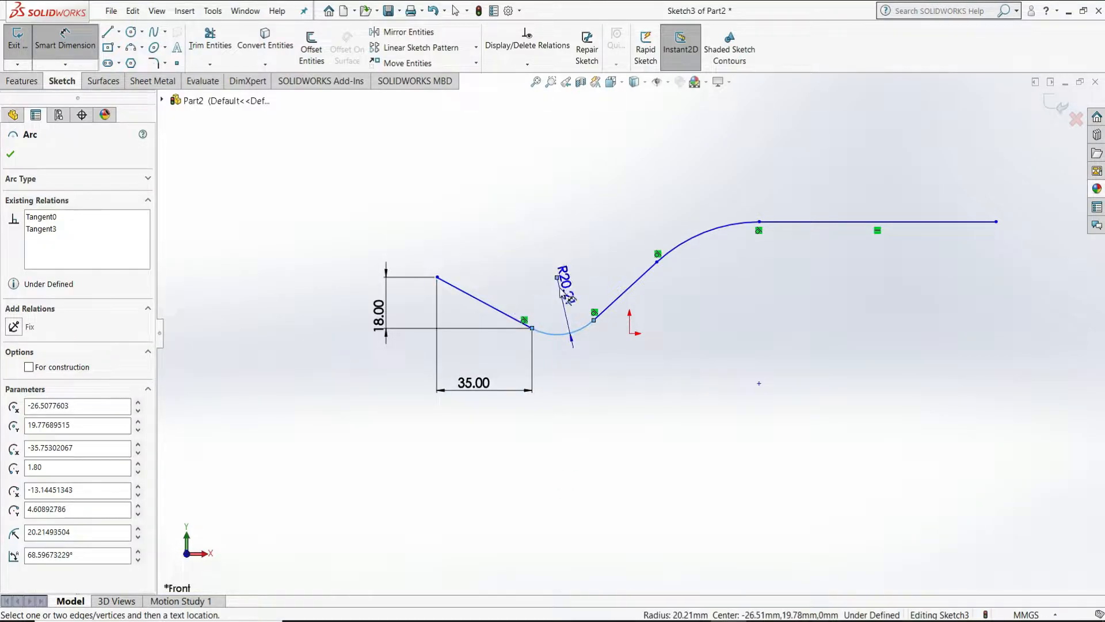
{"action": "left_click", "coordinate": [560, 292]}
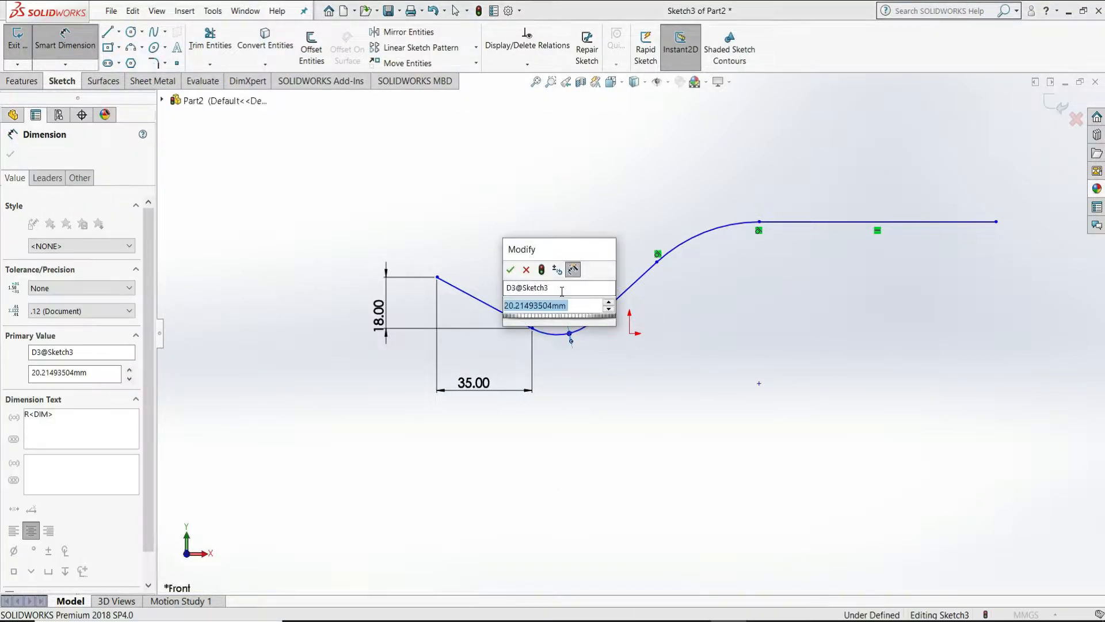
{"action": "type", "text": "35"}
{"action": "key", "text": "Return"}
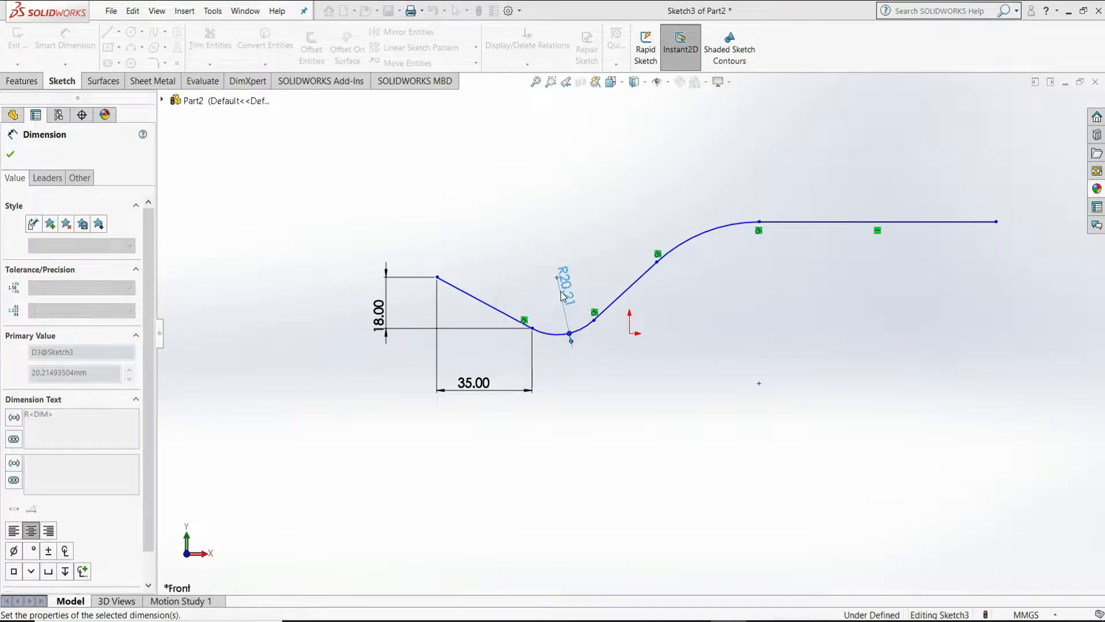
Dimension the horizontal distance between the valley arc's endpoints as 31 mm, in line with the 35 mm dimension
{"action": "left_click", "coordinate": [533, 329]}
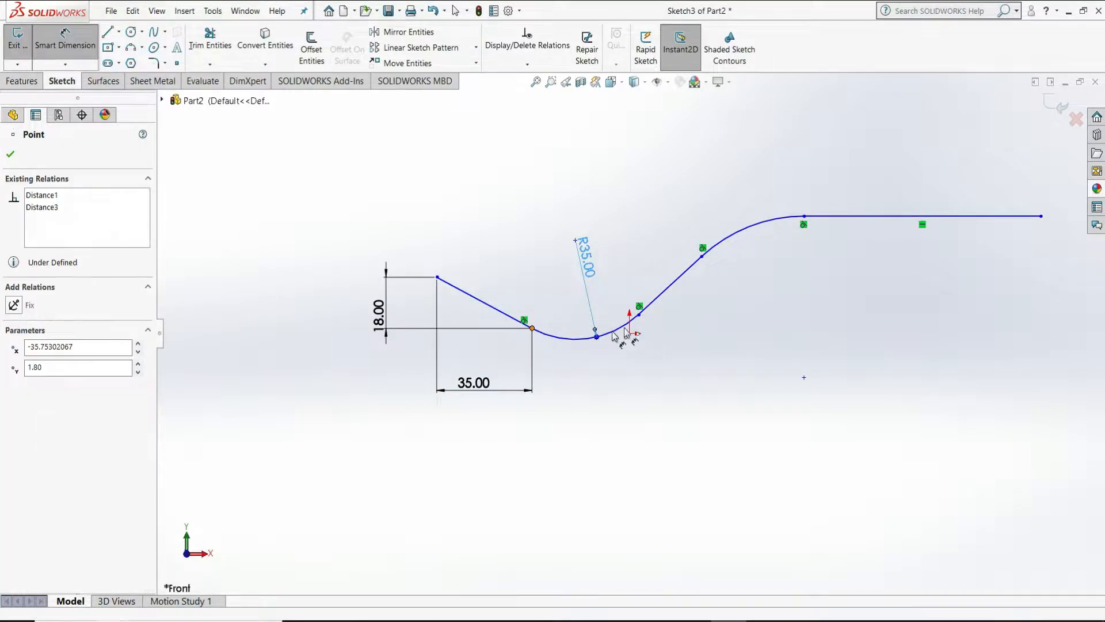
{"action": "left_click", "coordinate": [638, 314]}
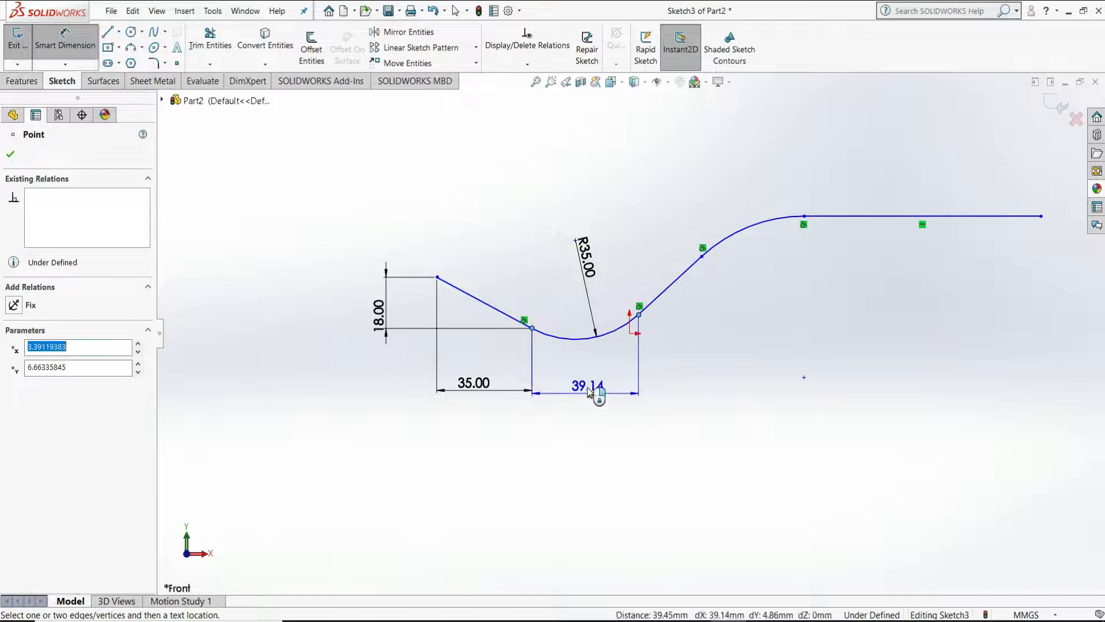
{"action": "left_click", "coordinate": [588, 395]}
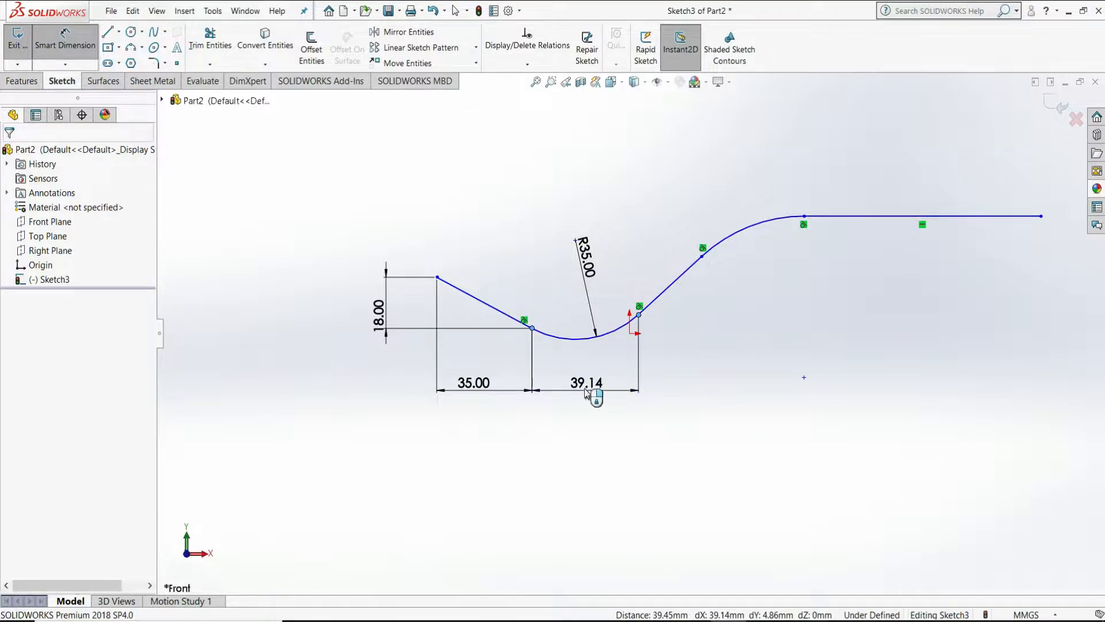
{"action": "type", "text": "31"}
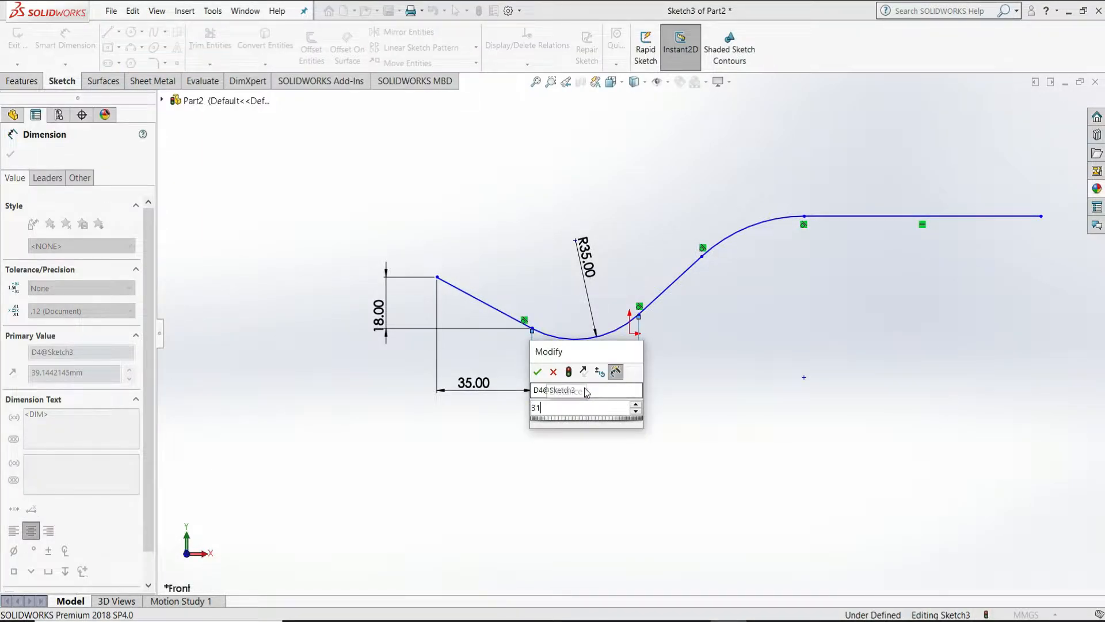
{"action": "key", "text": "Return"}
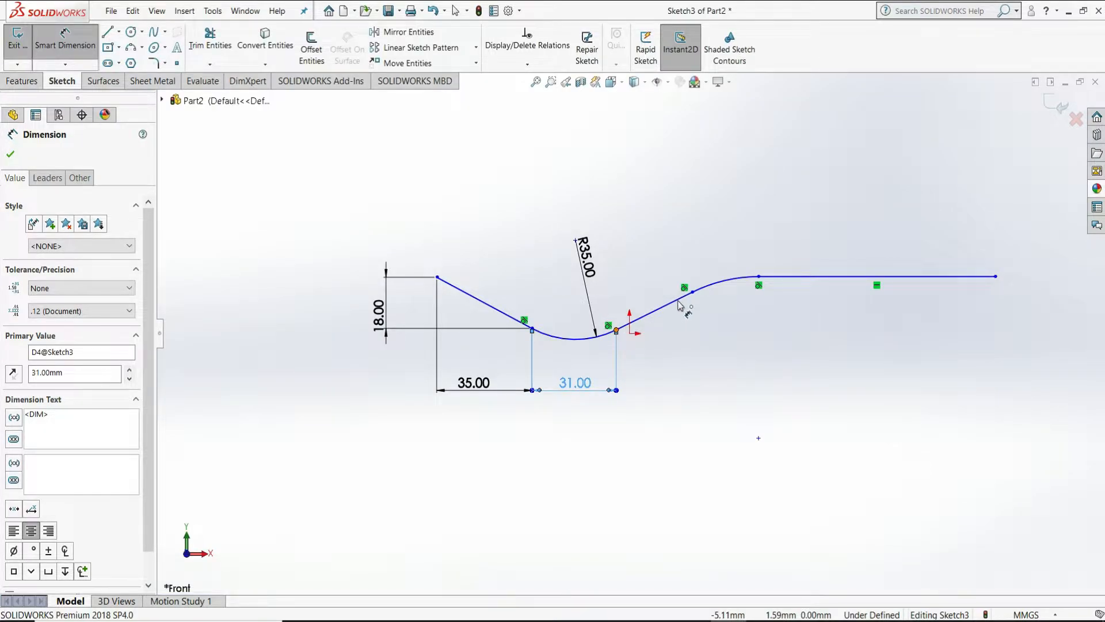
Dimension the horizontal distance between the rising line's endpoints as 22 mm, in line with the neighbouring dimensions
{"action": "left_click", "coordinate": [692, 292]}
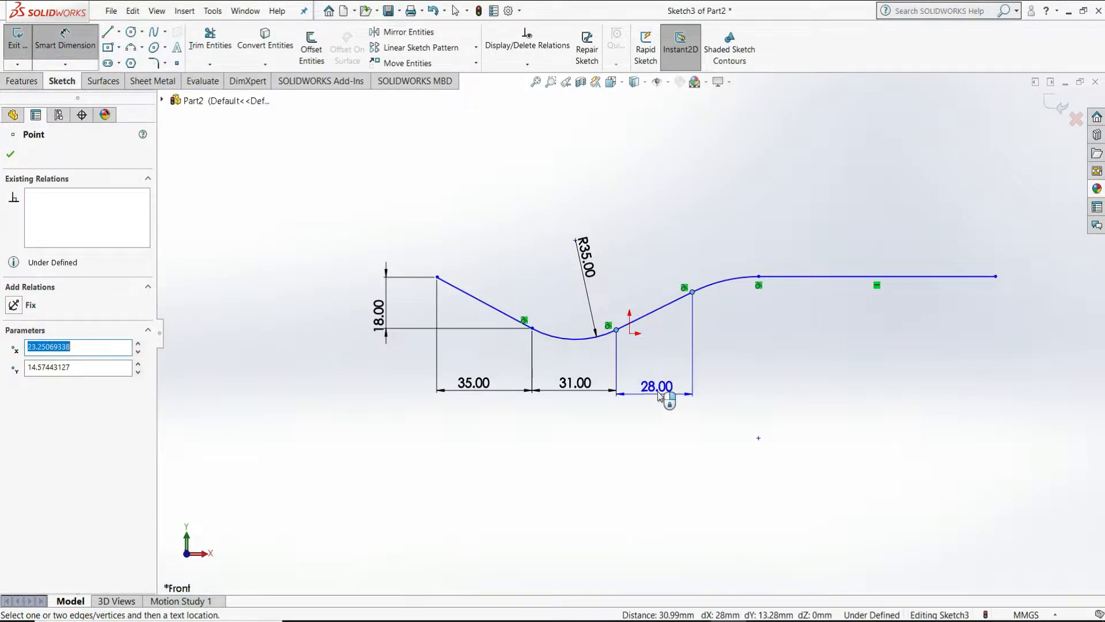
{"action": "left_click", "coordinate": [658, 394]}
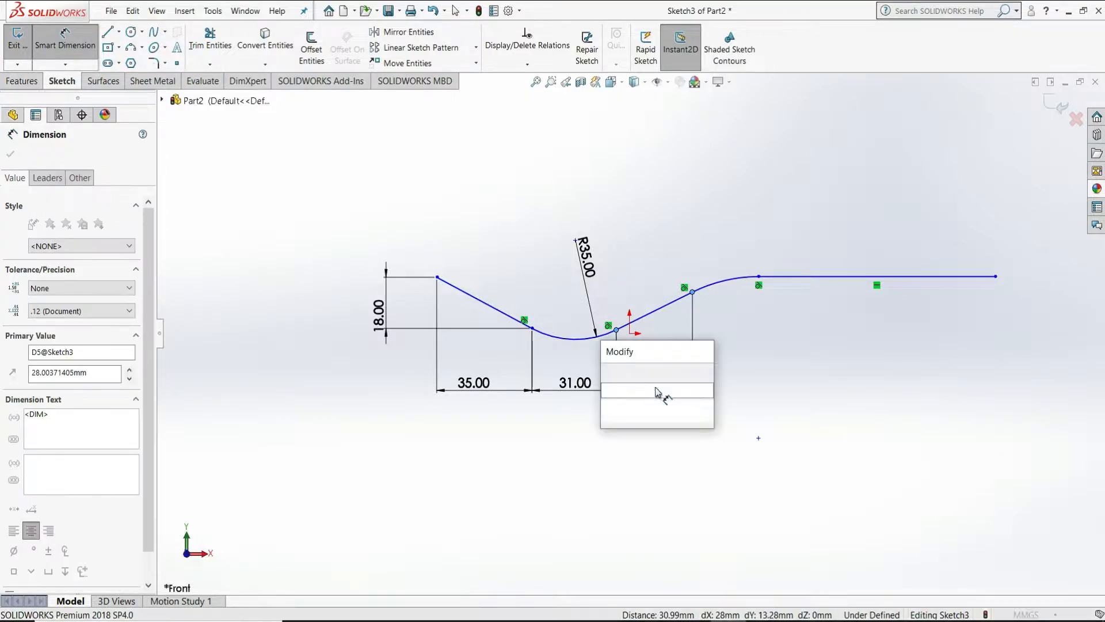
{"action": "type", "text": "22"}
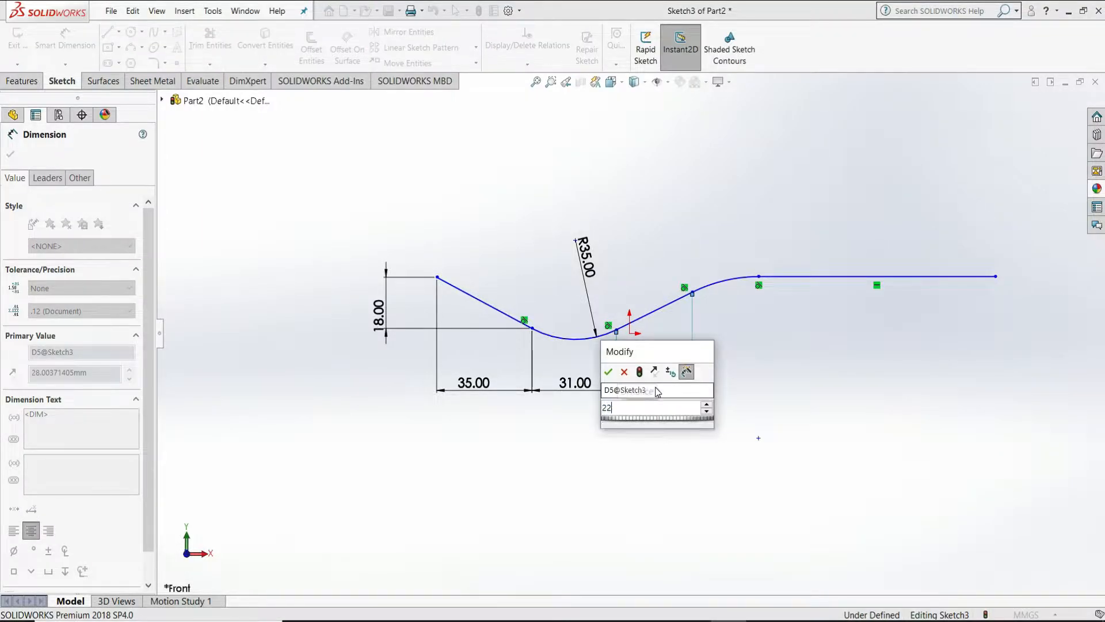
{"action": "key", "text": "Return"}
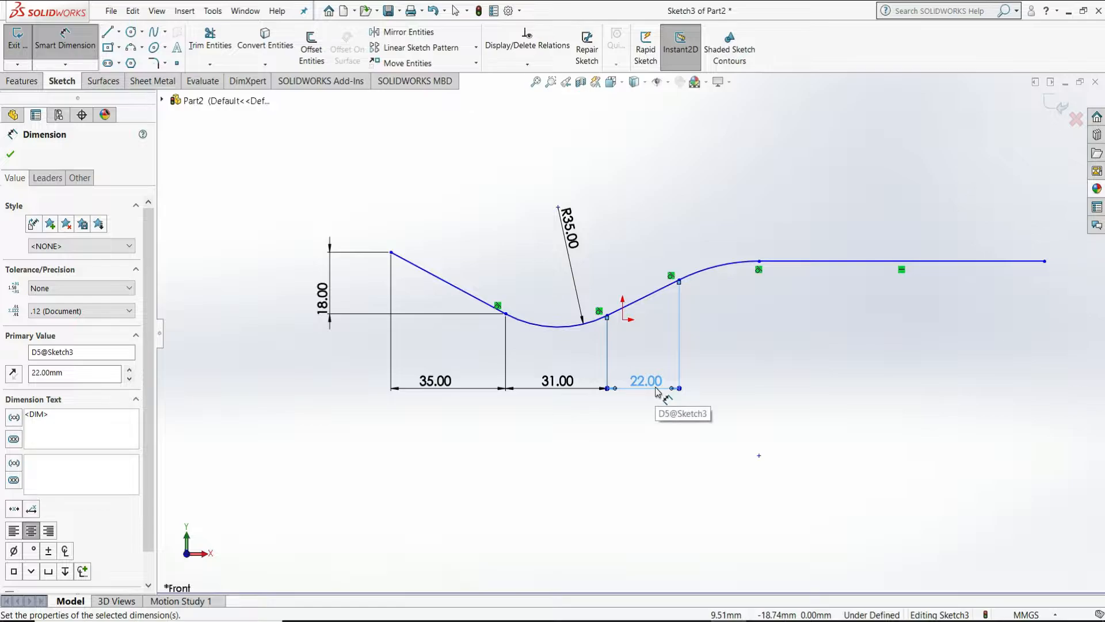
Dimension the crest arc's radius as 76 mm
{"action": "left_click", "coordinate": [720, 268]}
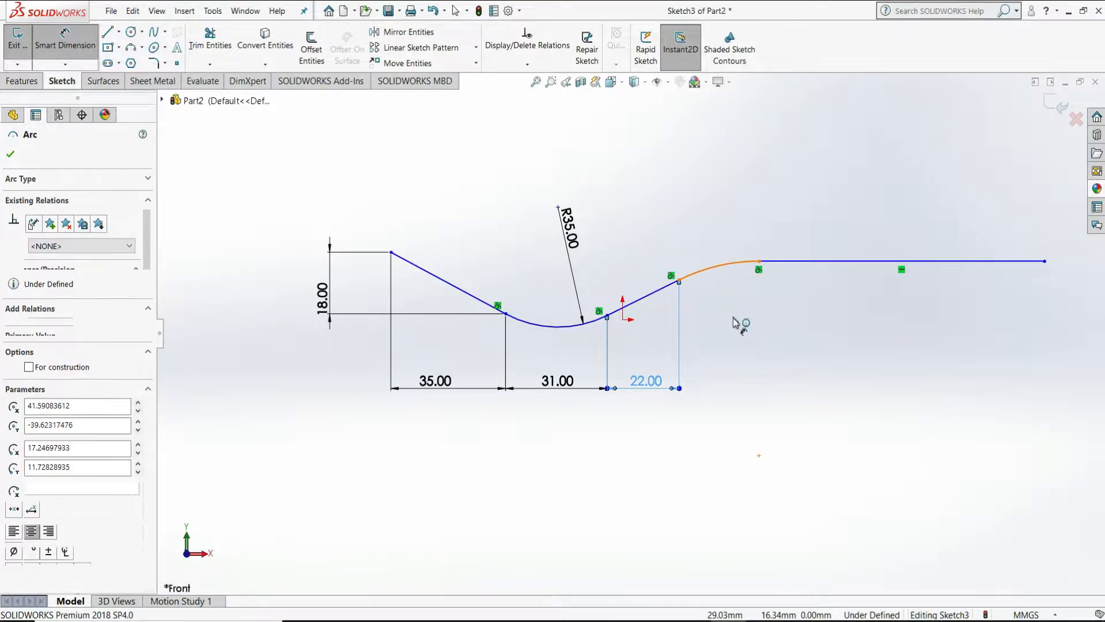
{"action": "left_click", "coordinate": [743, 342]}
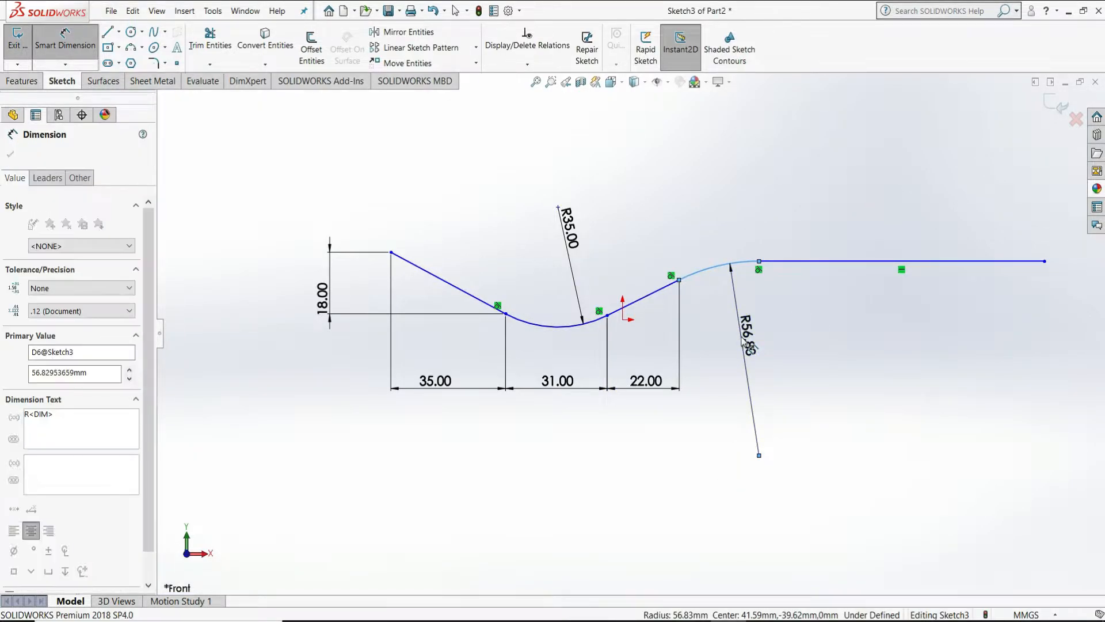
{"action": "type", "text": "76"}
{"action": "key", "text": "Return"}
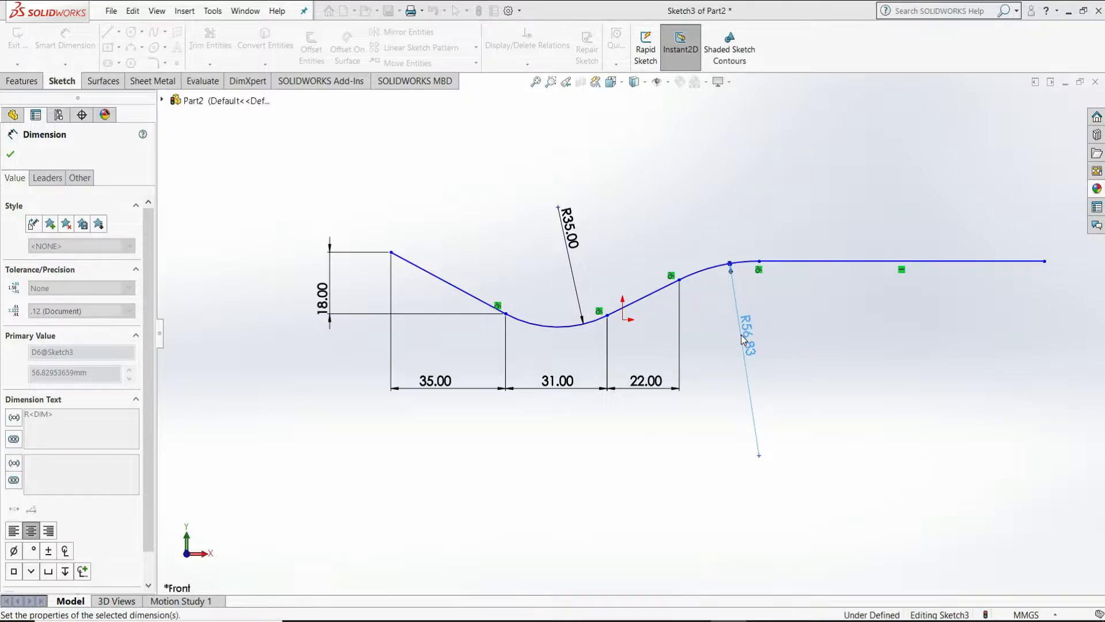
Dimension the horizontal line at the profile's end as 100 mm, with the dimension below the line
{"action": "left_click", "coordinate": [951, 263]}
{"action": "left_click", "coordinate": [913, 331]}
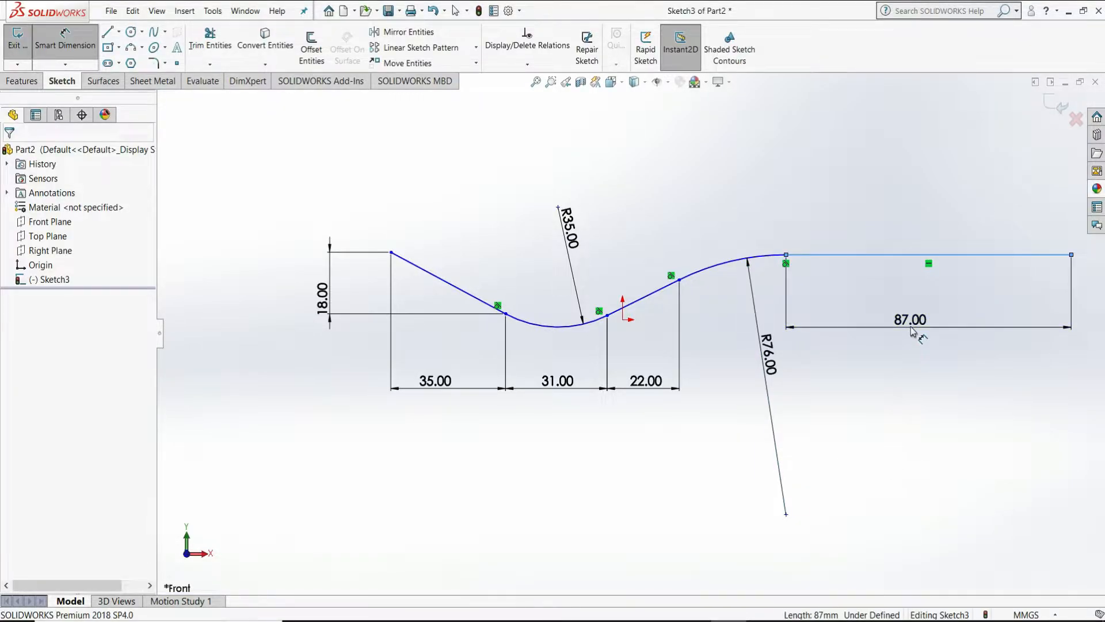
{"action": "type", "text": "100"}
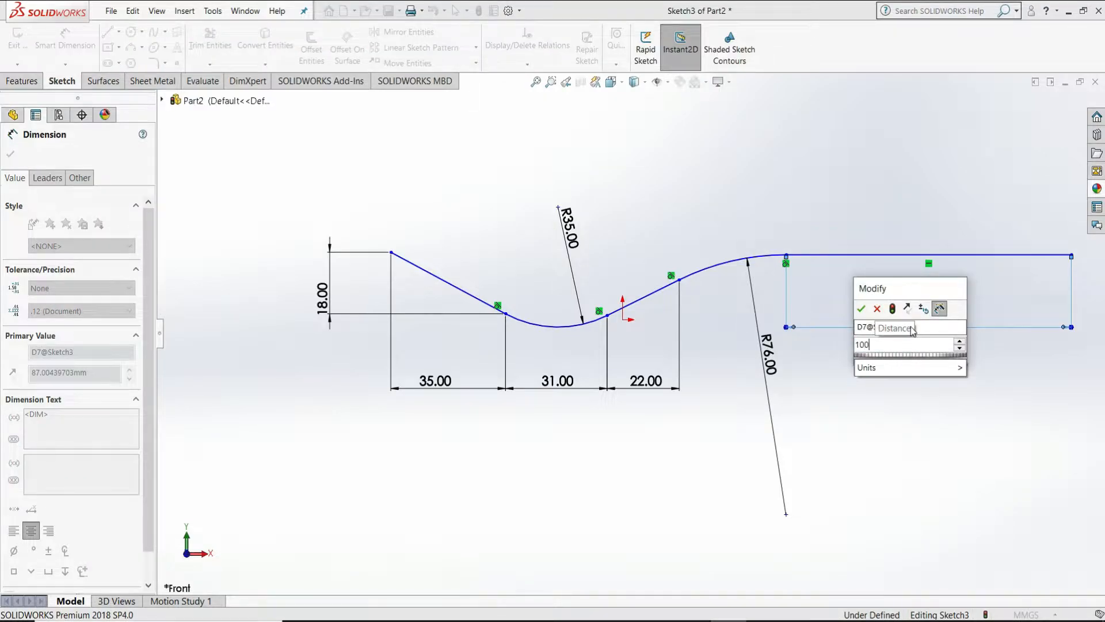
{"action": "key", "text": "Return"}
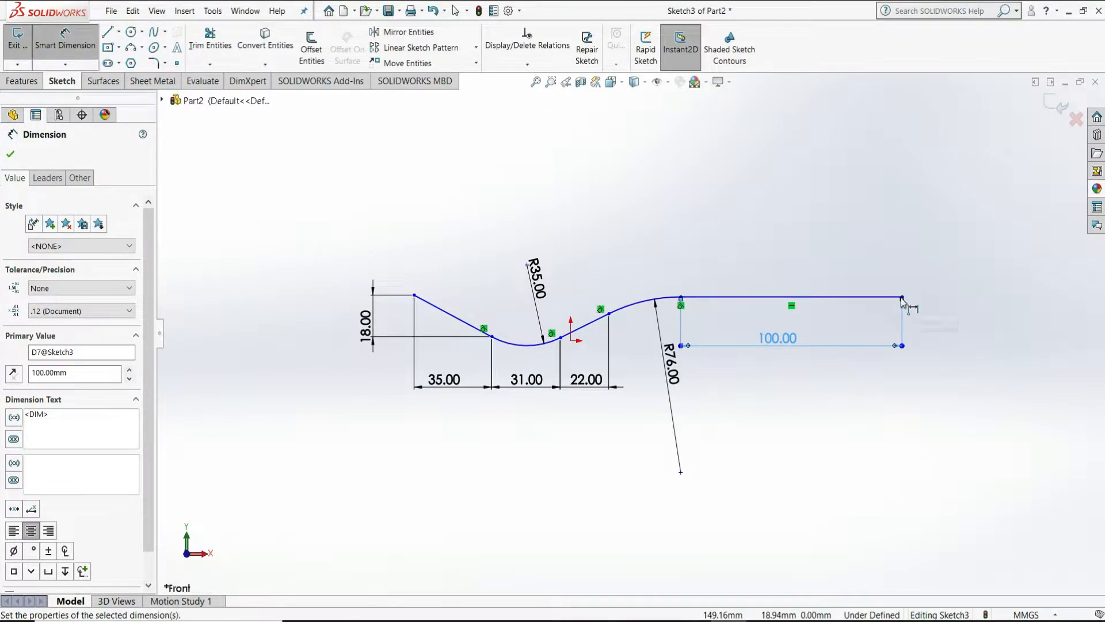
Dimension the horizontal distance from the origin to the free end of the 100 mm line as 156 mm, above the profile
{"action": "left_click", "coordinate": [771, 298]}
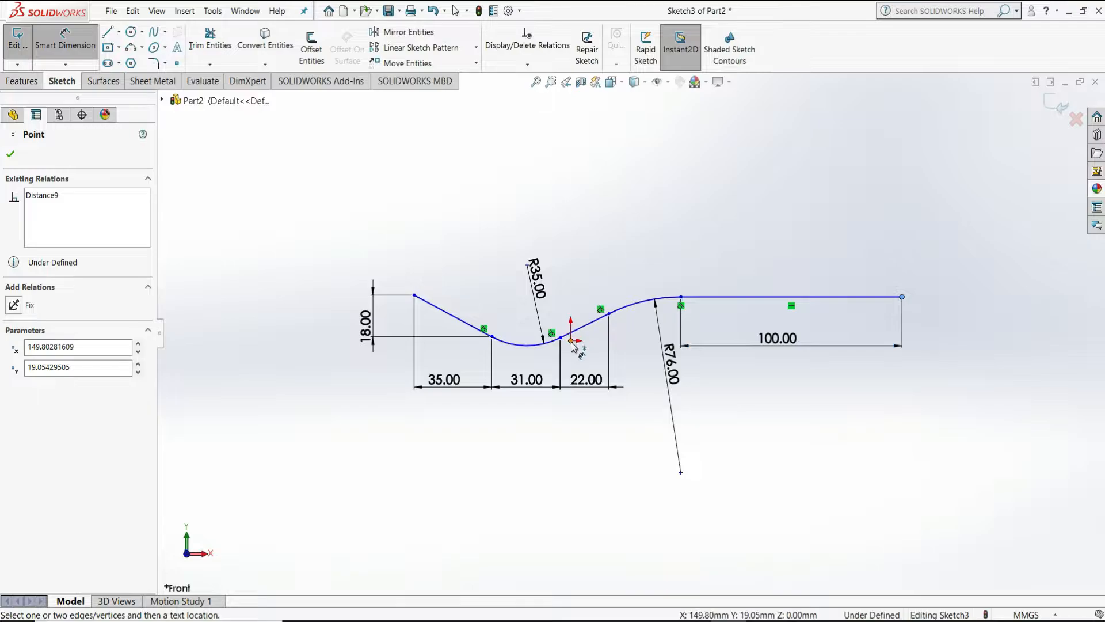
{"action": "left_click", "coordinate": [570, 340]}
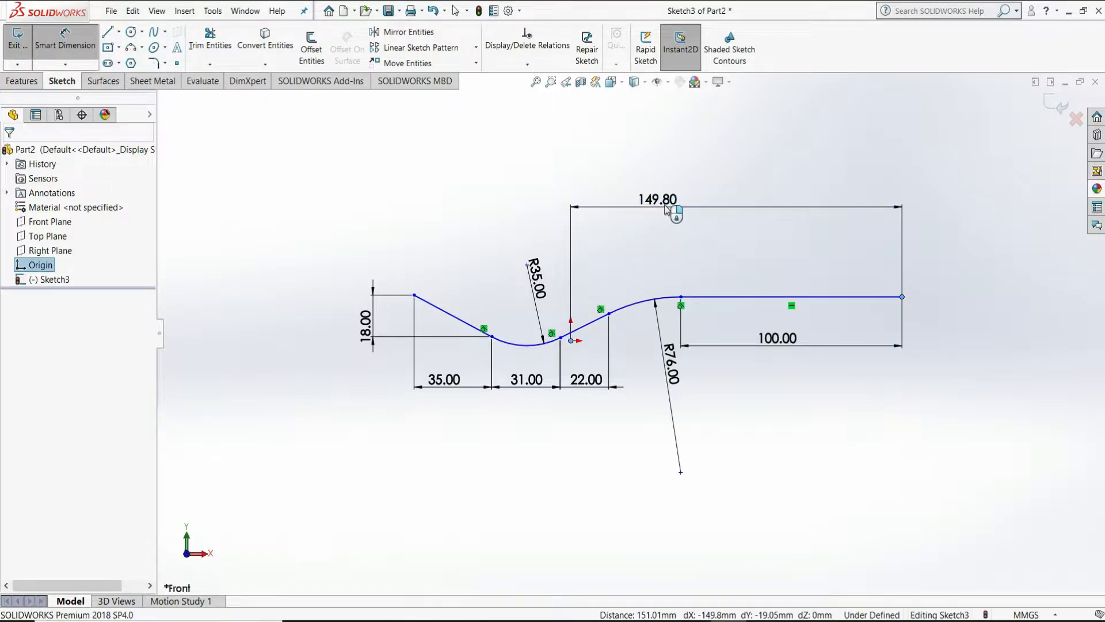
{"action": "left_click", "coordinate": [666, 209]}
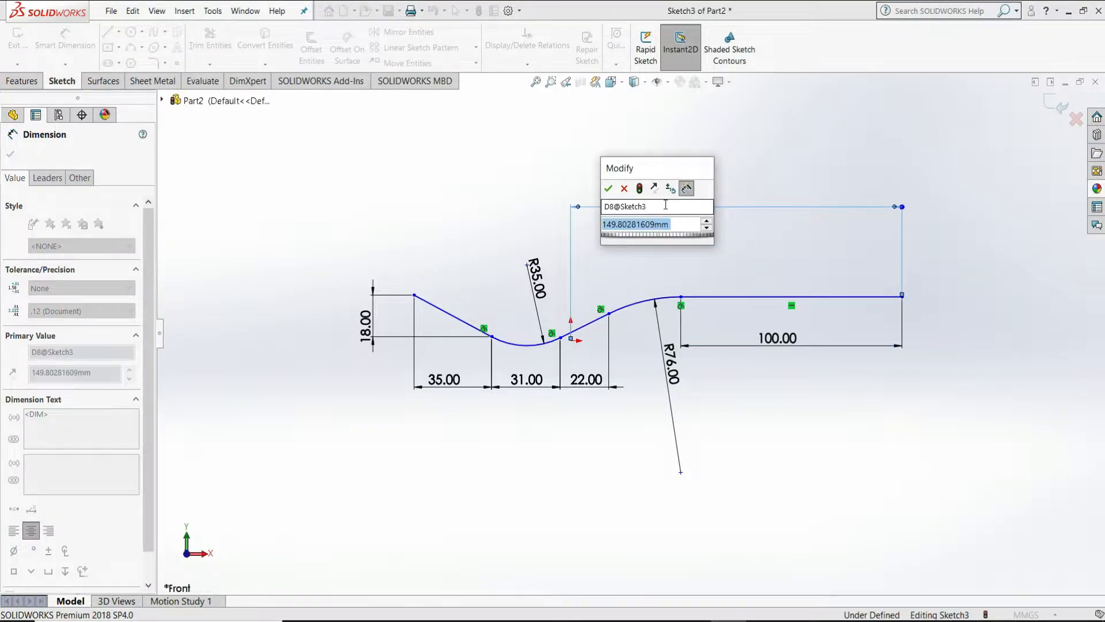
{"action": "type", "text": "156"}
{"action": "key", "text": "Return"}
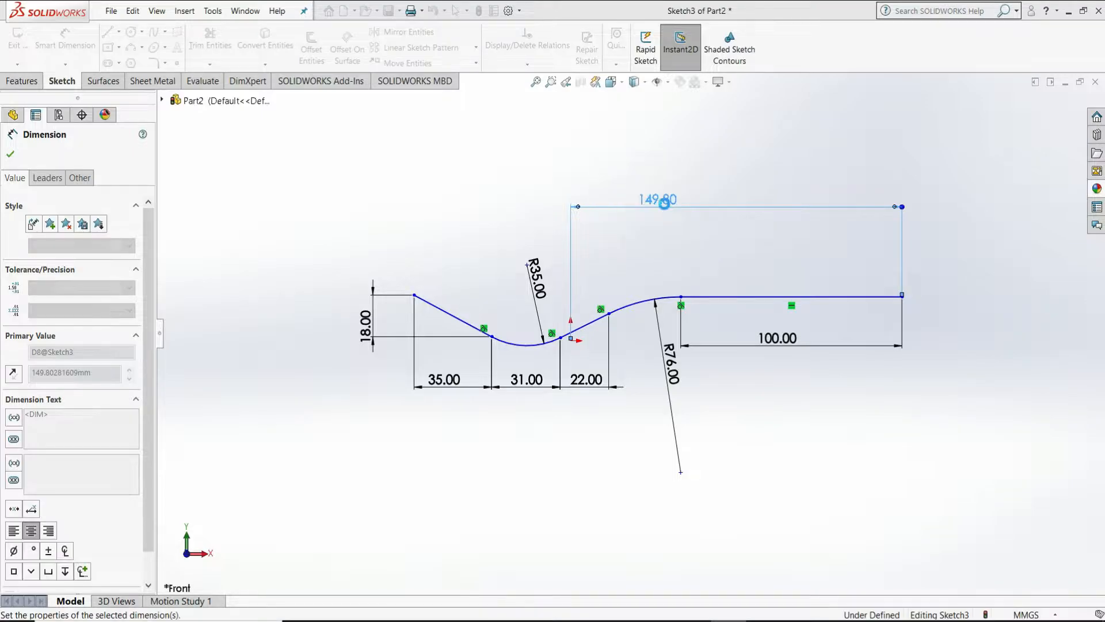
{"action": "key", "text": "Escape"}
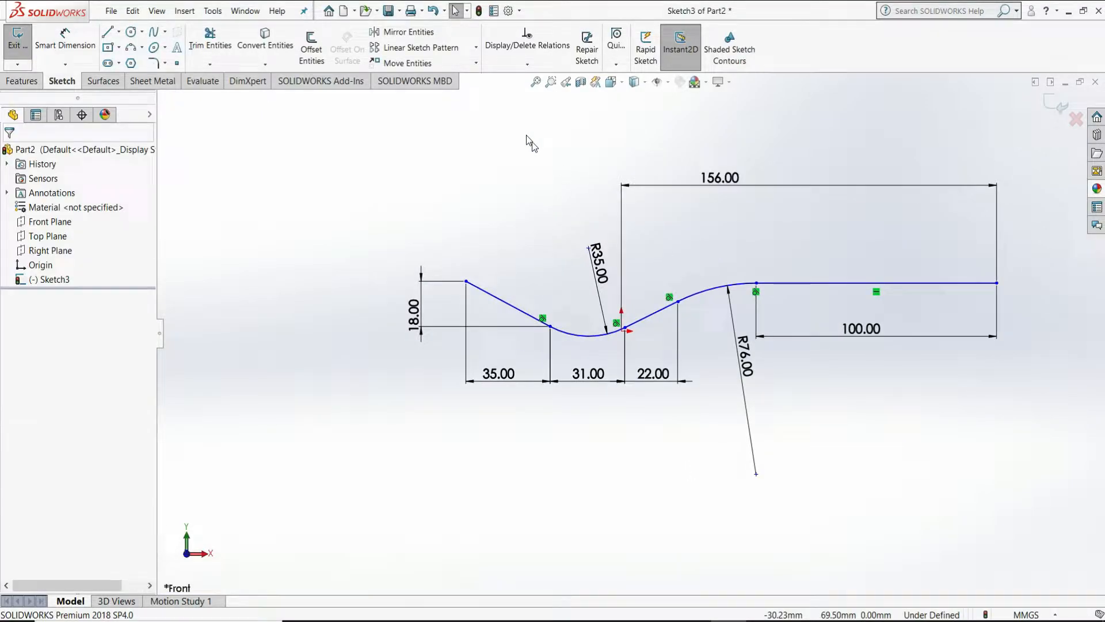
Fully define all entities in the sketch with automatically calculated relations and dimensions, and exit the sketch
{"action": "left_click", "coordinate": [527, 64]}
{"action": "left_click", "coordinate": [530, 110]}
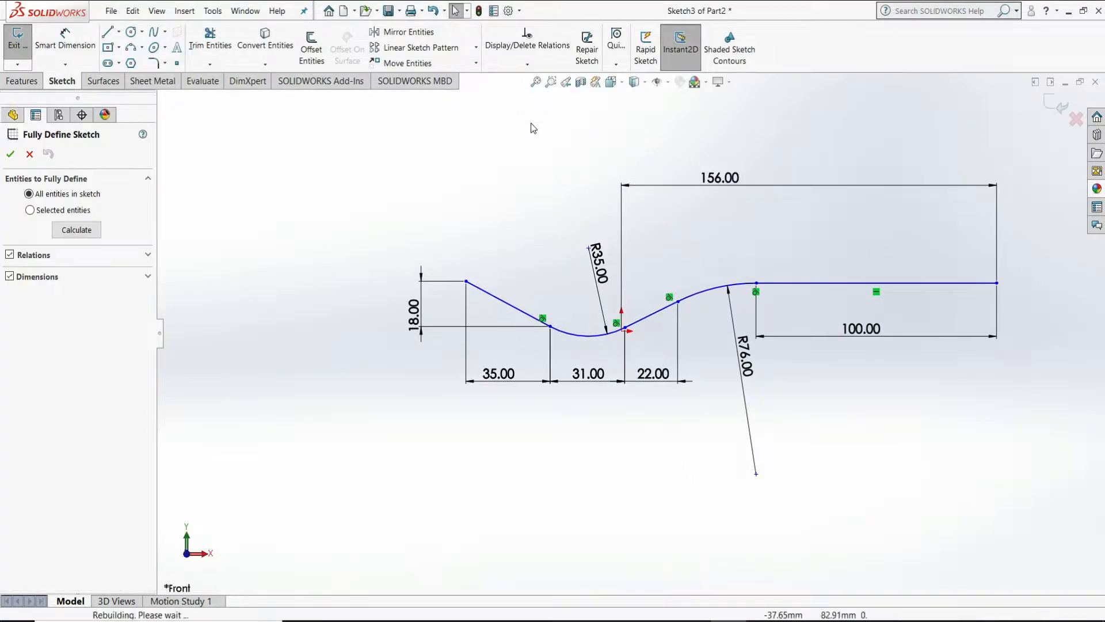
{"action": "left_click", "coordinate": [92, 230]}
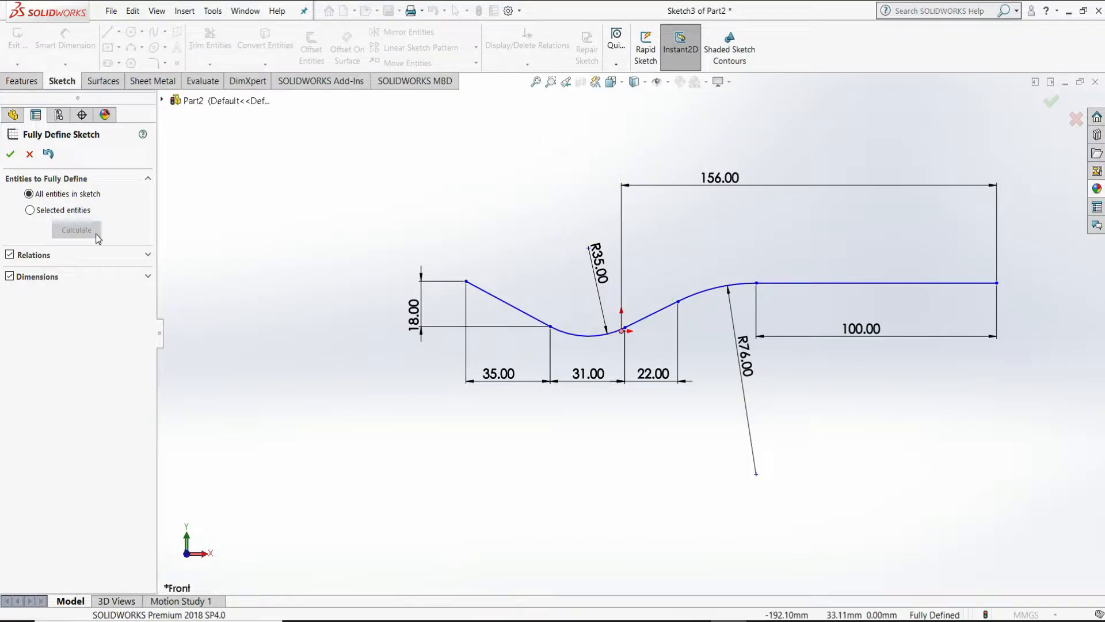
{"action": "left_click", "coordinate": [9, 156]}
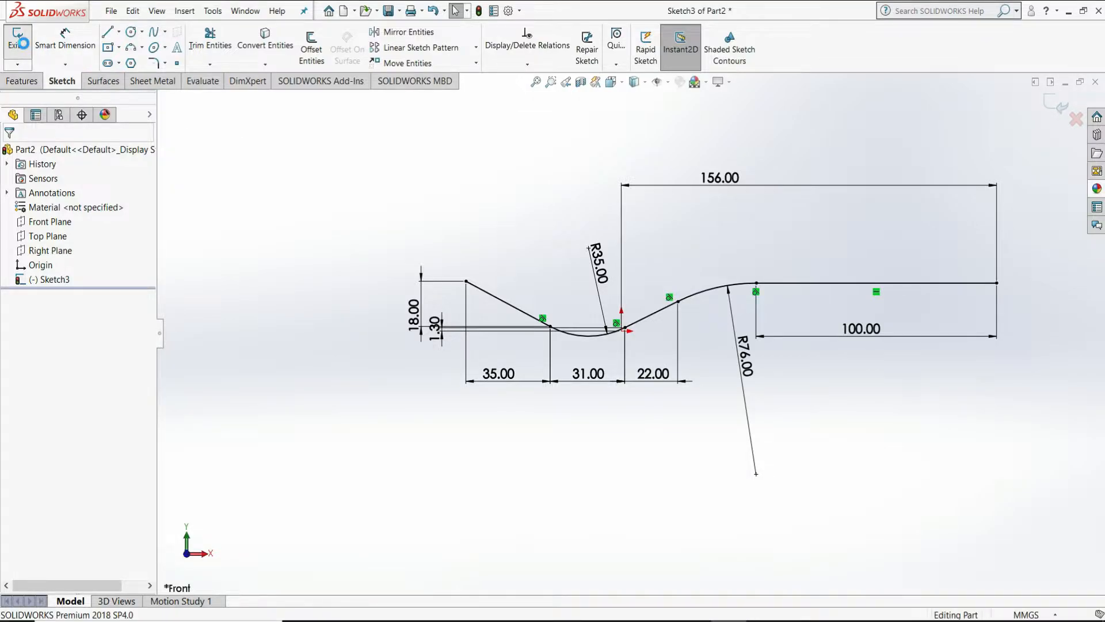
{"action": "left_click", "coordinate": [23, 47]}
Extrude the profile as a surface, using Mid Plane with a depth of 100 mm
{"action": "left_click", "coordinate": [103, 81]}
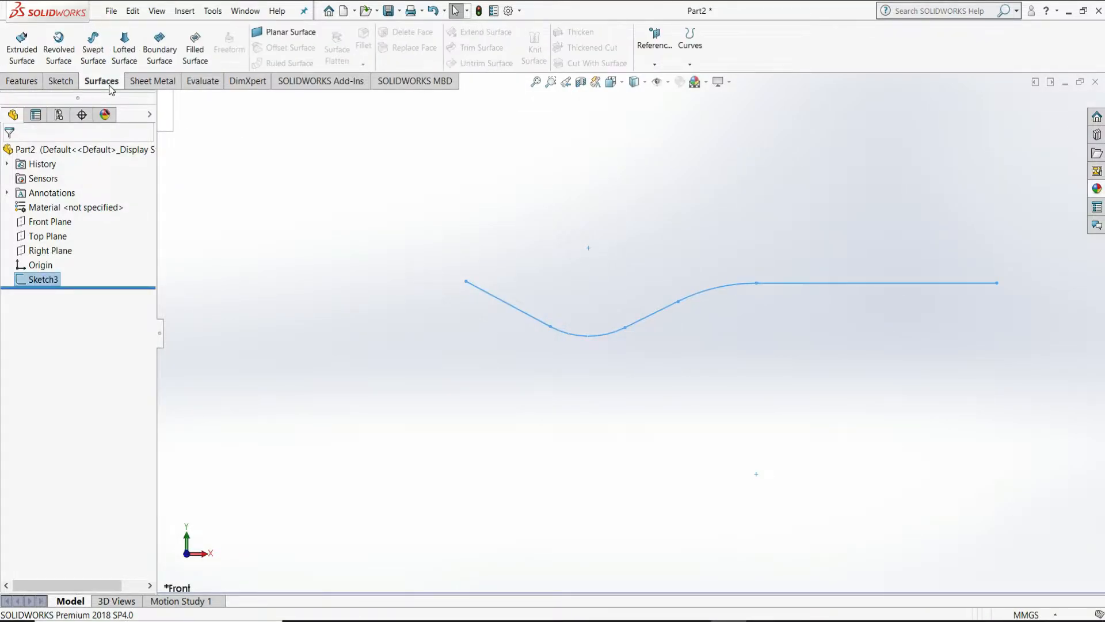
{"action": "left_click", "coordinate": [23, 51]}
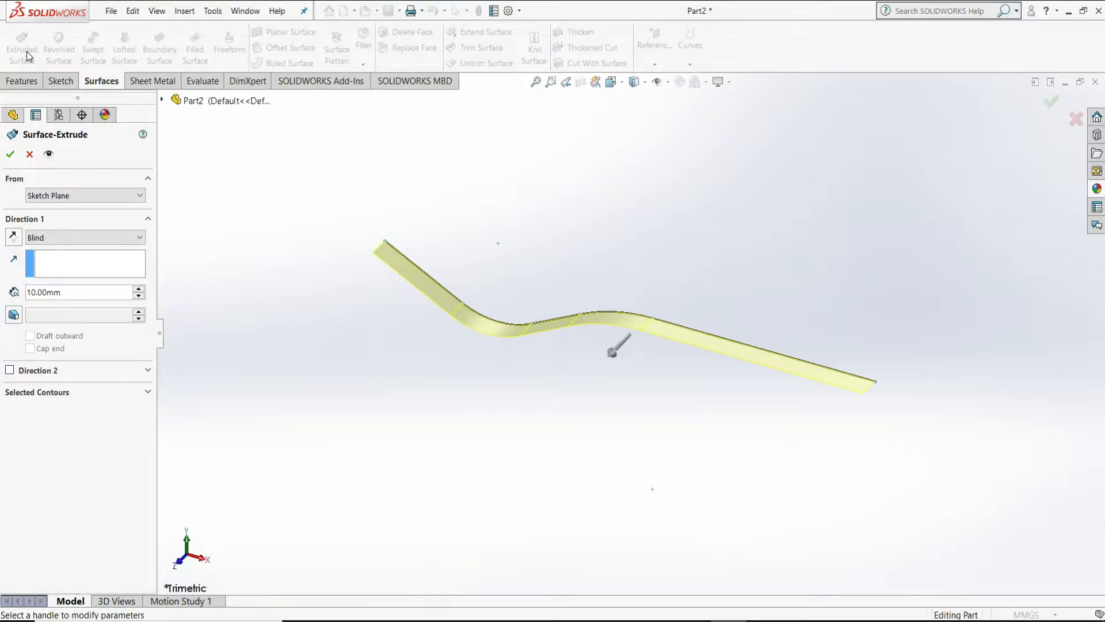
{"action": "left_click", "coordinate": [100, 237]}
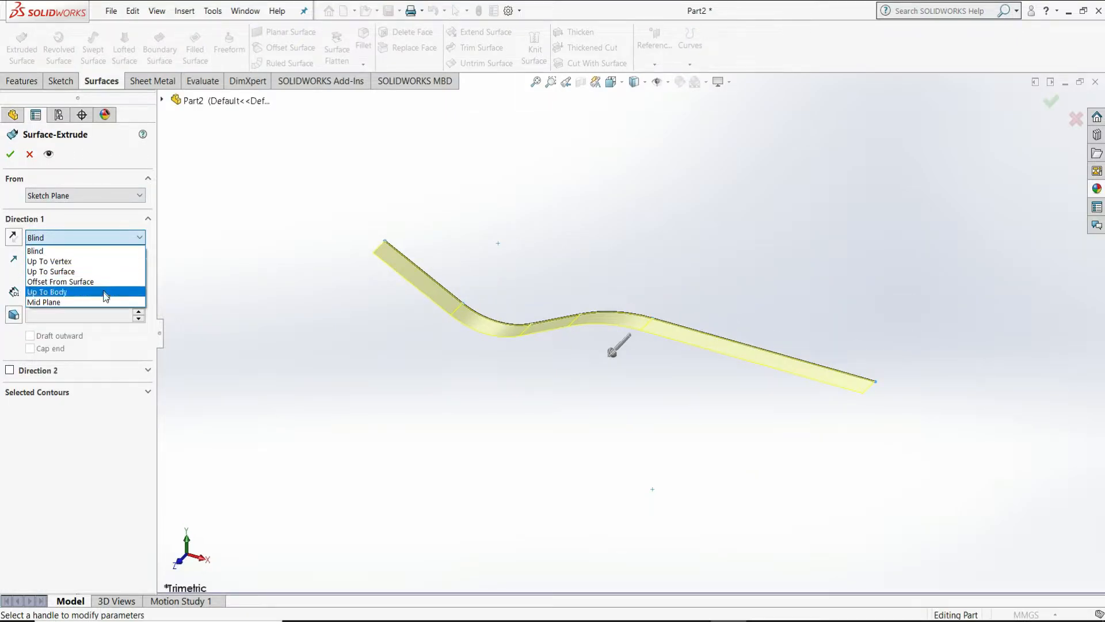
{"action": "left_click", "coordinate": [102, 300]}
{"action": "type", "text": "100"}
{"action": "key", "text": "Return"}
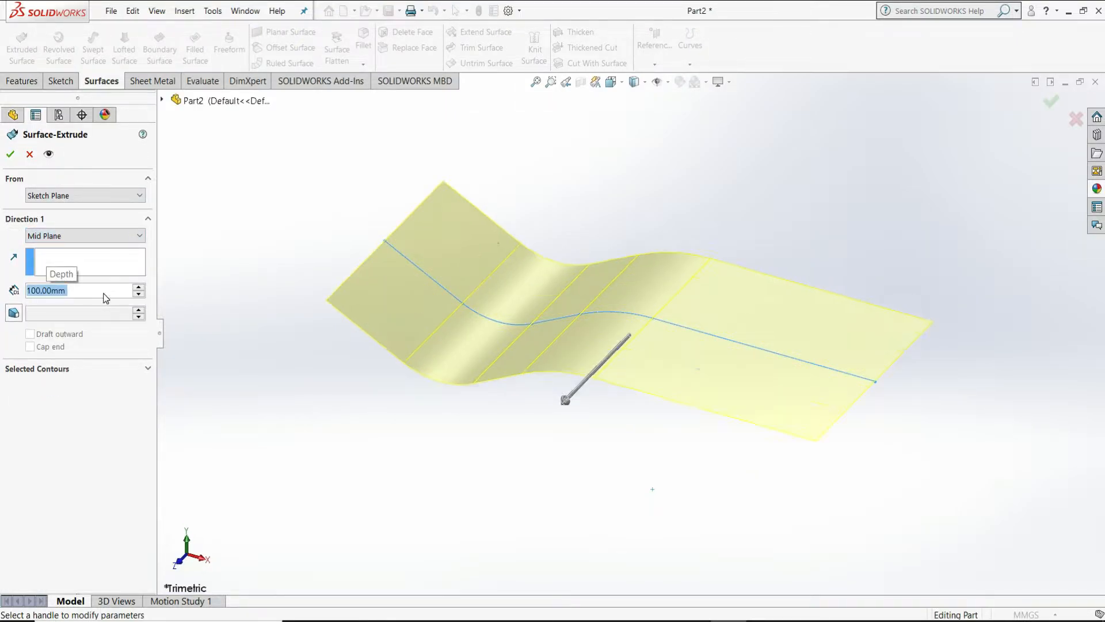
{"action": "left_click", "coordinate": [10, 155]}
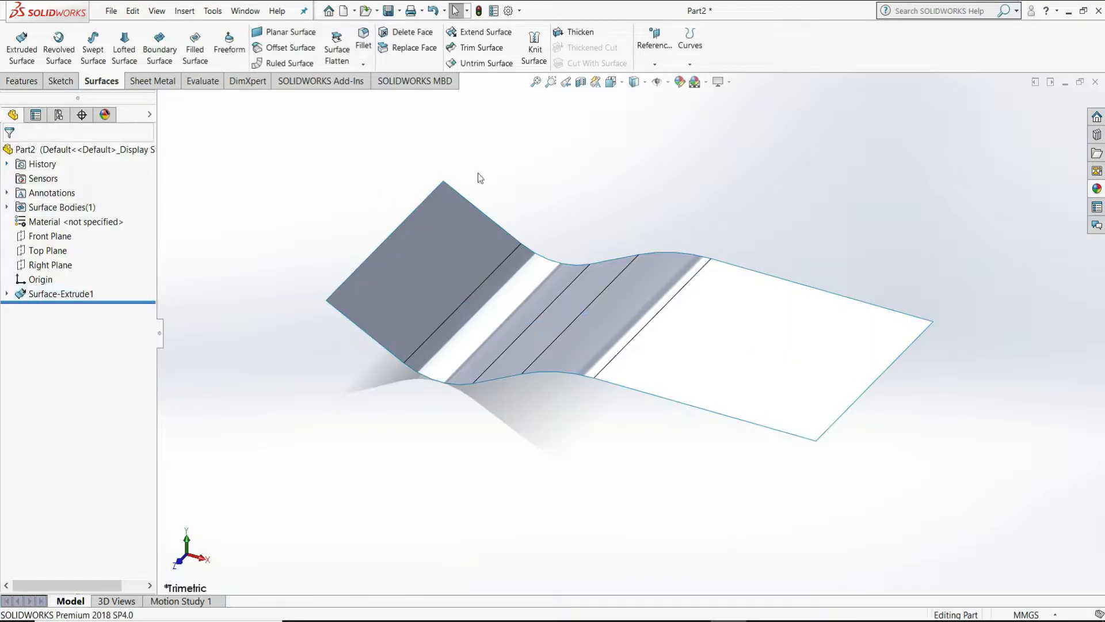
Create a reference plane offset 30 mm above the Top Plane
{"action": "left_click", "coordinate": [656, 66]}
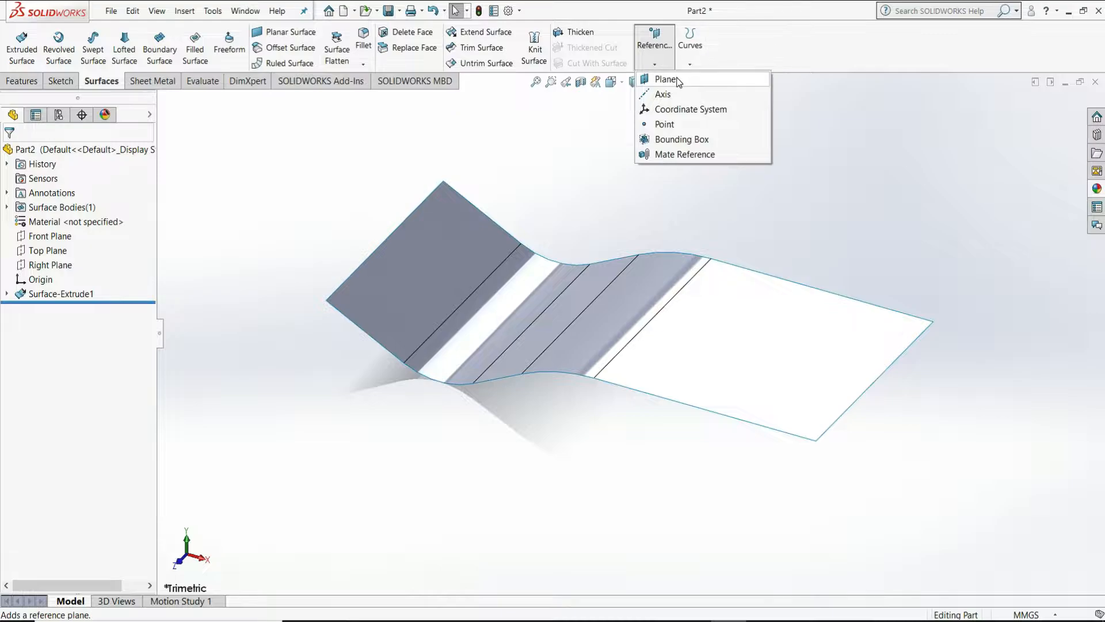
{"action": "left_click", "coordinate": [663, 79]}
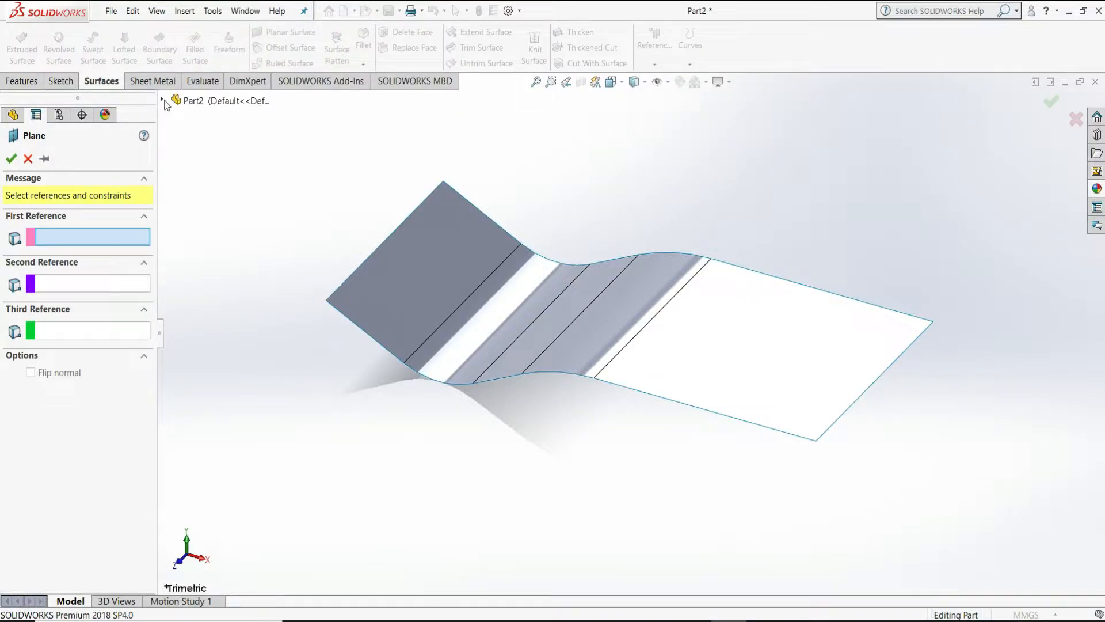
{"action": "left_click", "coordinate": [163, 101]}
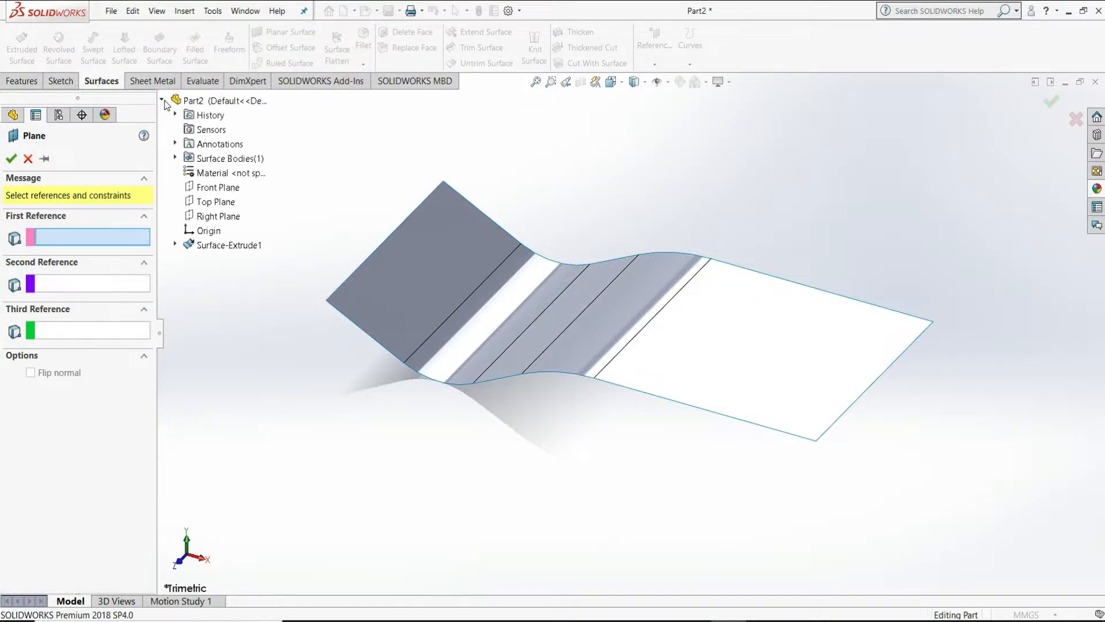
{"action": "left_click", "coordinate": [211, 207]}
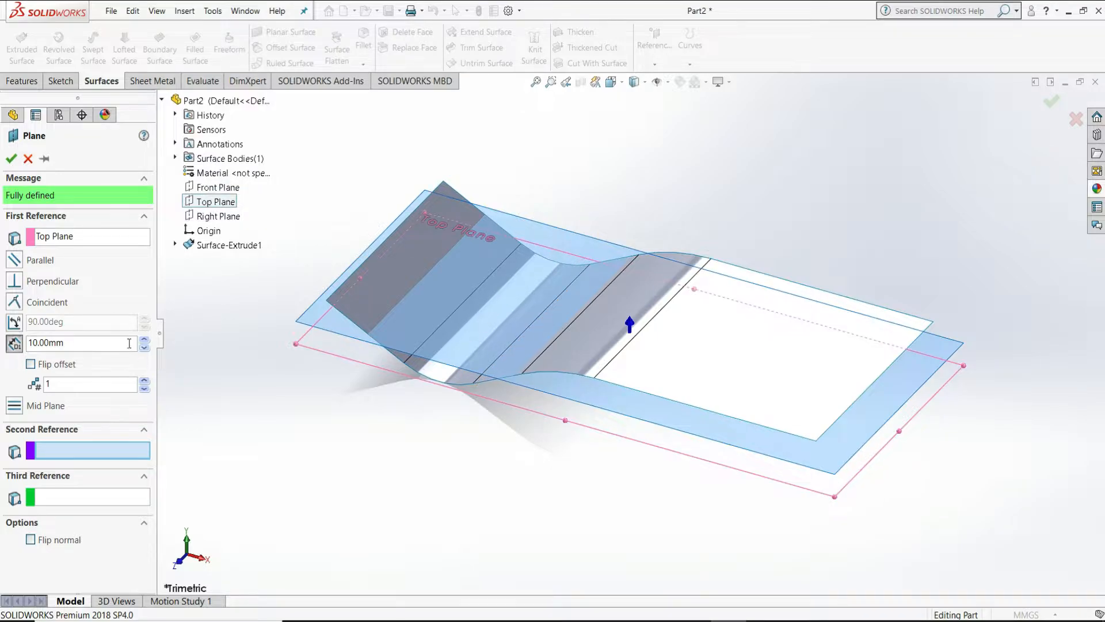
{"action": "left_click", "coordinate": [98, 338]}
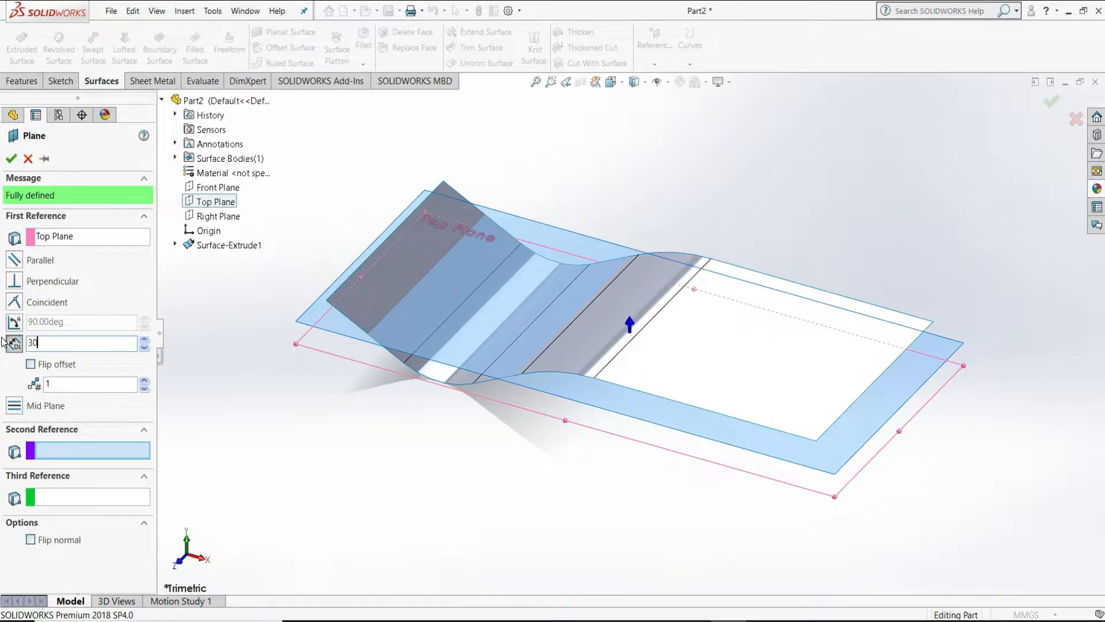
{"action": "type", "text": "30"}
{"action": "key", "text": "Return"}
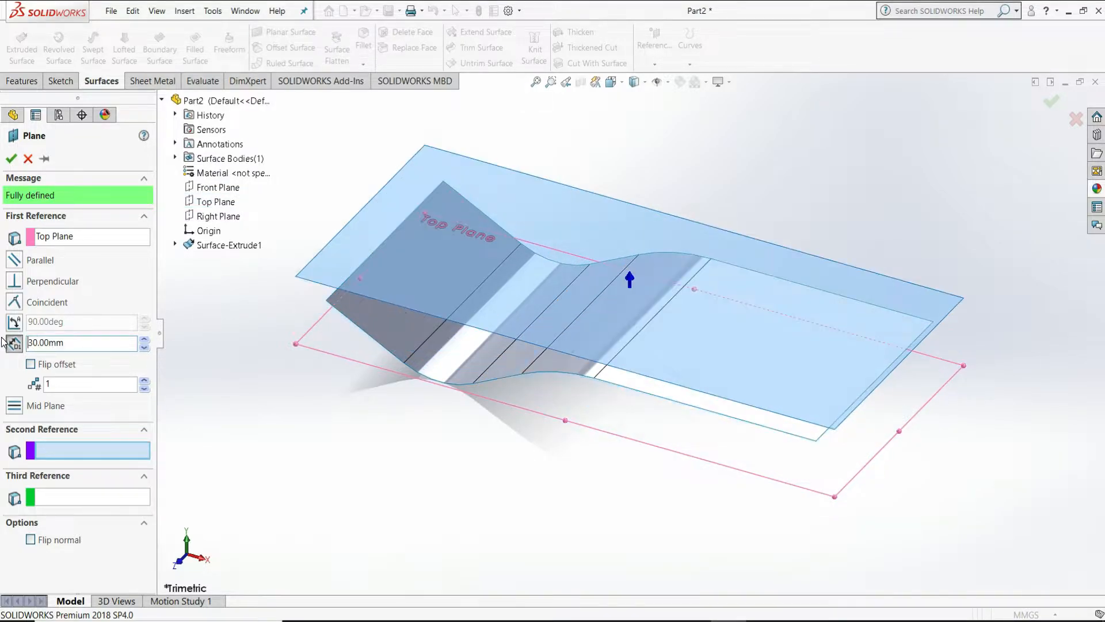
{"action": "left_click", "coordinate": [12, 160]}
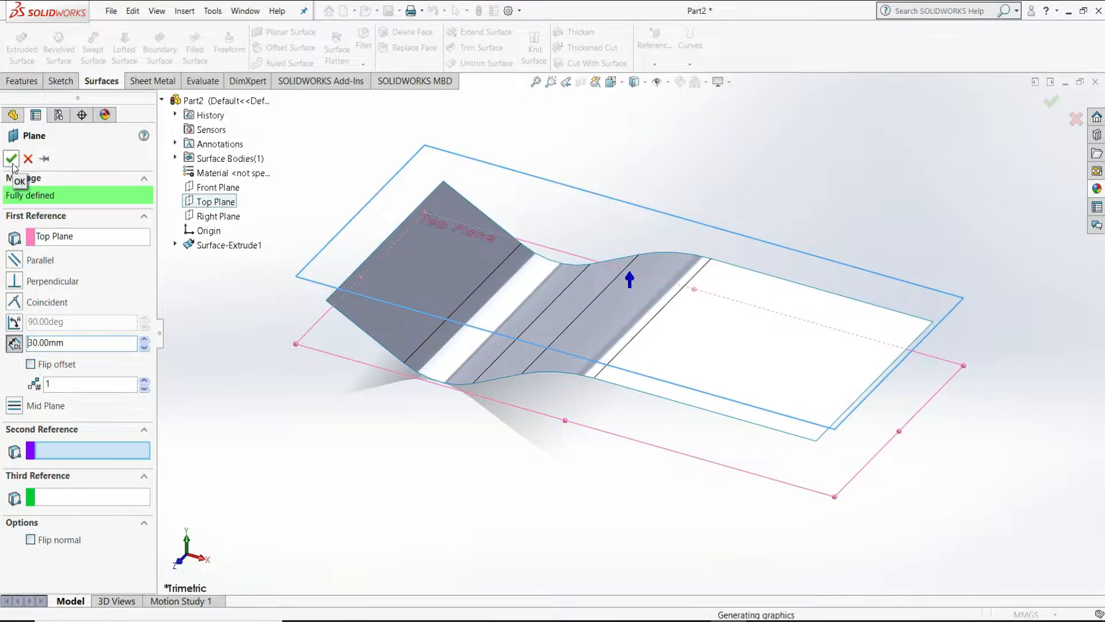
{"action": "left_click", "coordinate": [231, 285]}
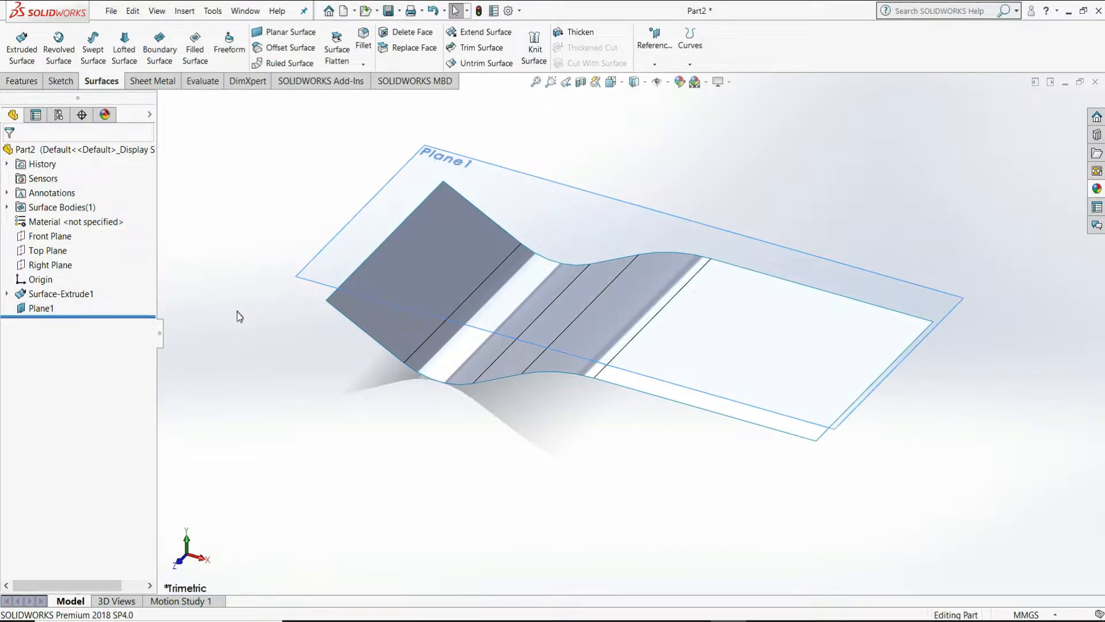
Start a sketch on the offset plane and draw a horizontal centerline between the midpoints of the surface's two end edges
{"action": "left_click", "coordinate": [400, 192]}
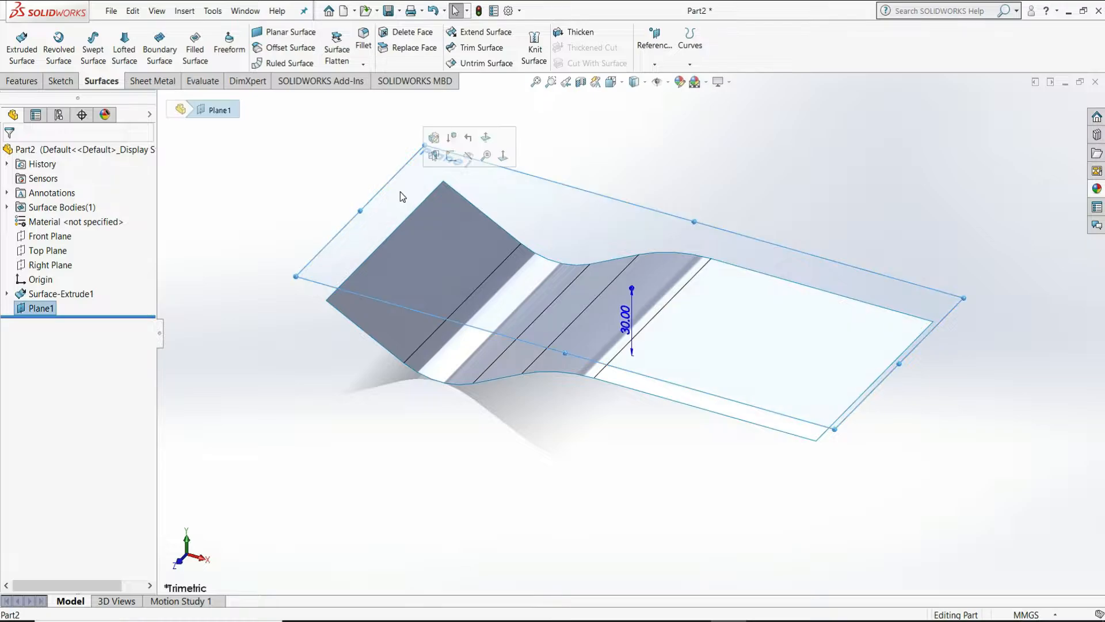
{"action": "left_click", "coordinate": [60, 82]}
{"action": "left_click", "coordinate": [19, 41]}
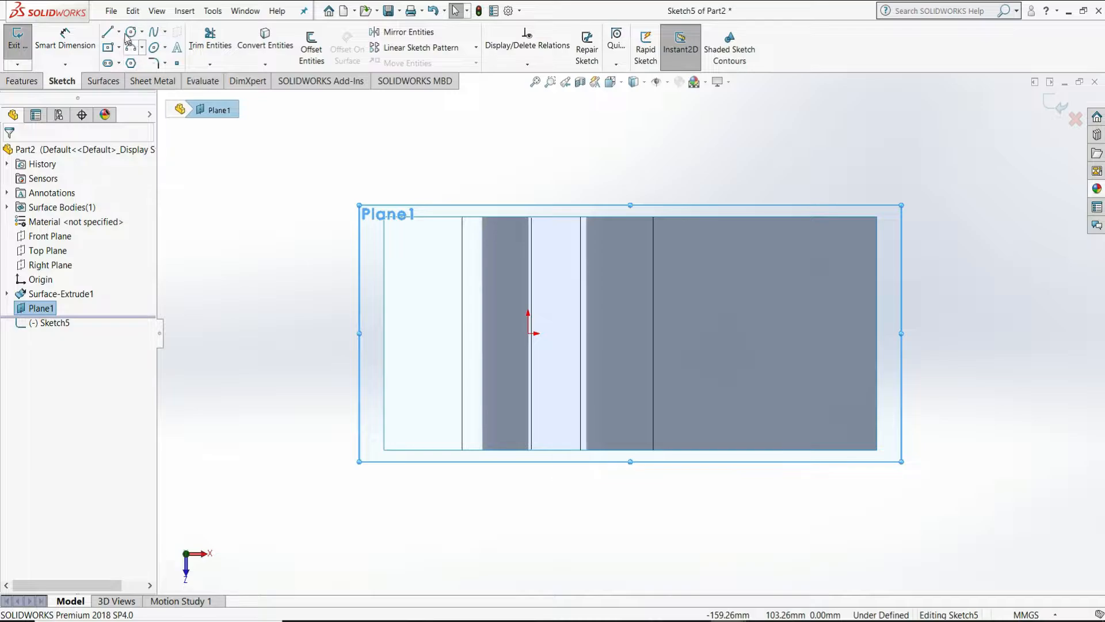
{"action": "left_click", "coordinate": [119, 32]}
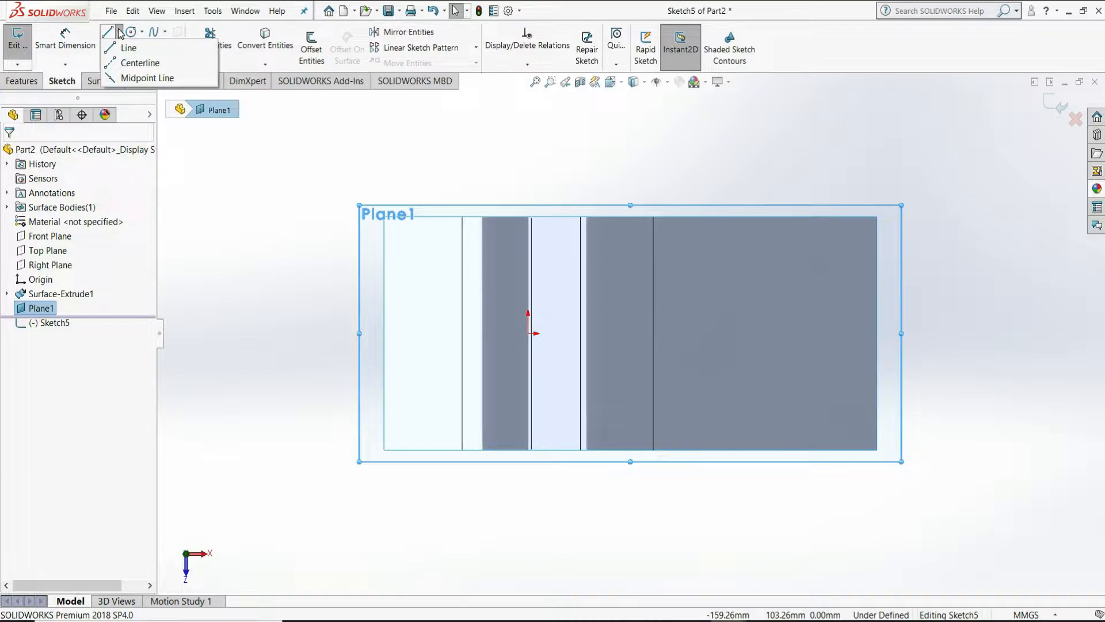
{"action": "left_click", "coordinate": [128, 67]}
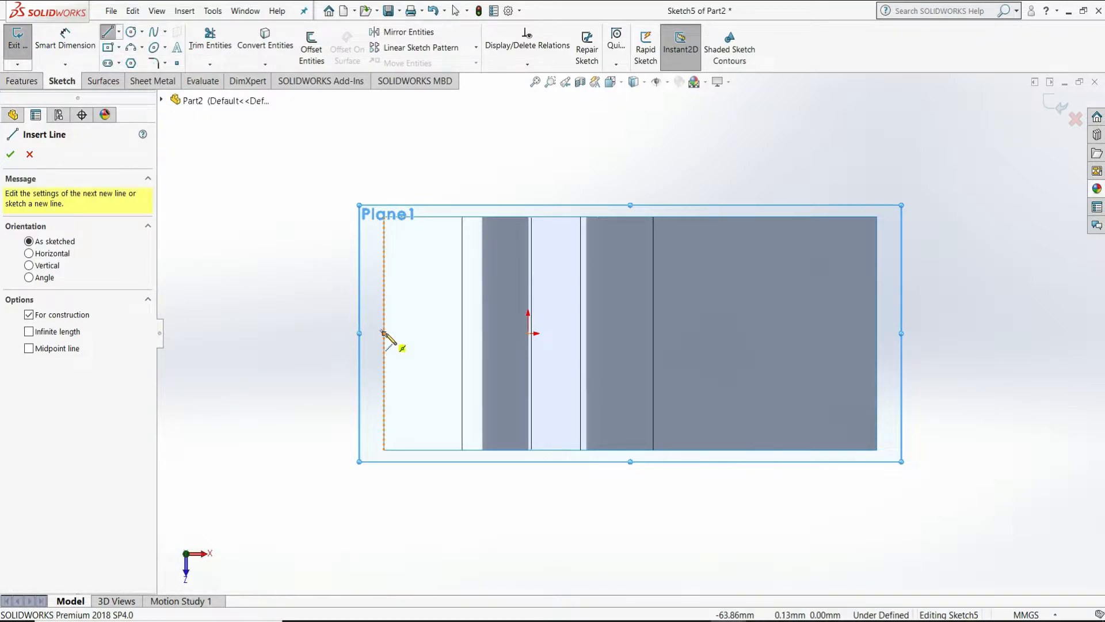
{"action": "left_click", "coordinate": [384, 333]}
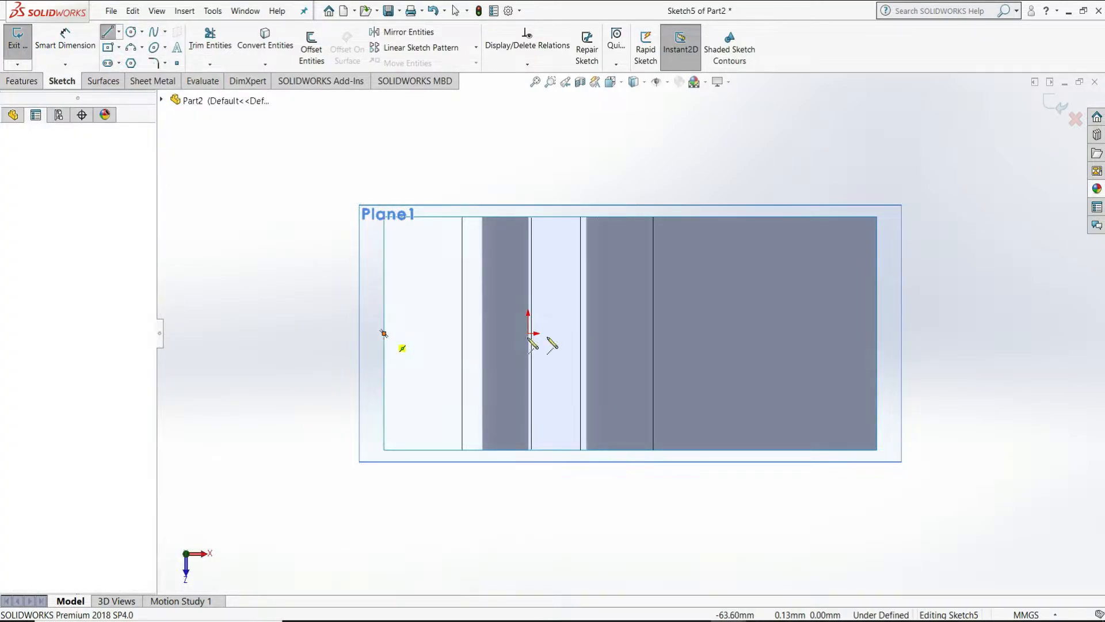
{"action": "left_click", "coordinate": [876, 333]}
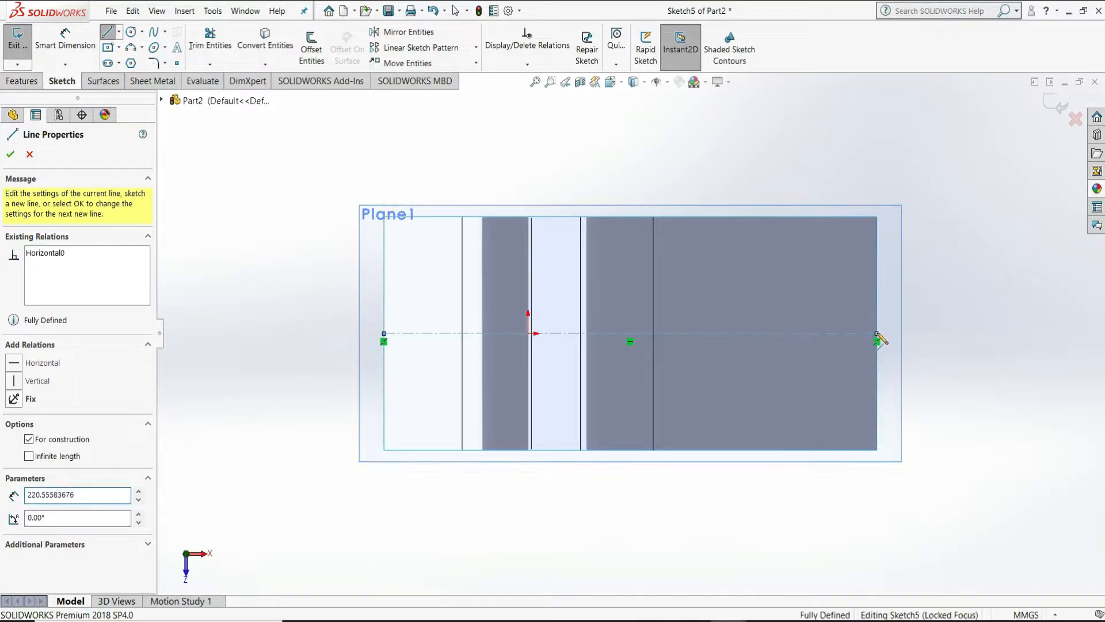
{"action": "right_click", "coordinate": [883, 340]}
{"action": "left_click", "coordinate": [884, 341]}
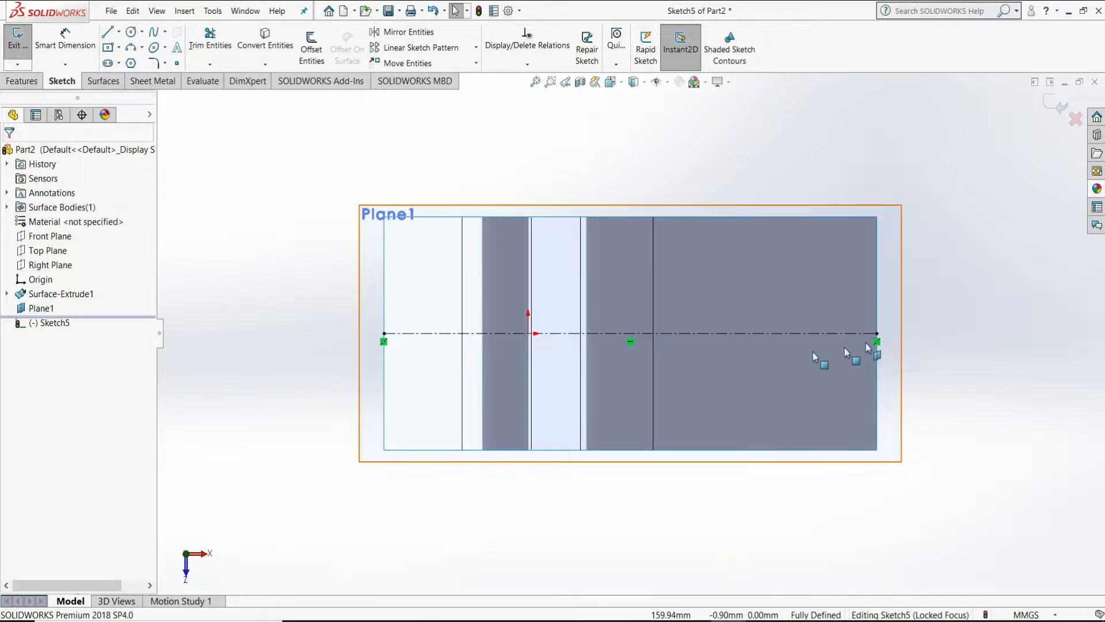
Draw a vertical line about 14 mm long up from the centerline's right endpoint, followed by a sloping line about 112 mm long leftward
{"action": "left_click", "coordinate": [110, 33]}
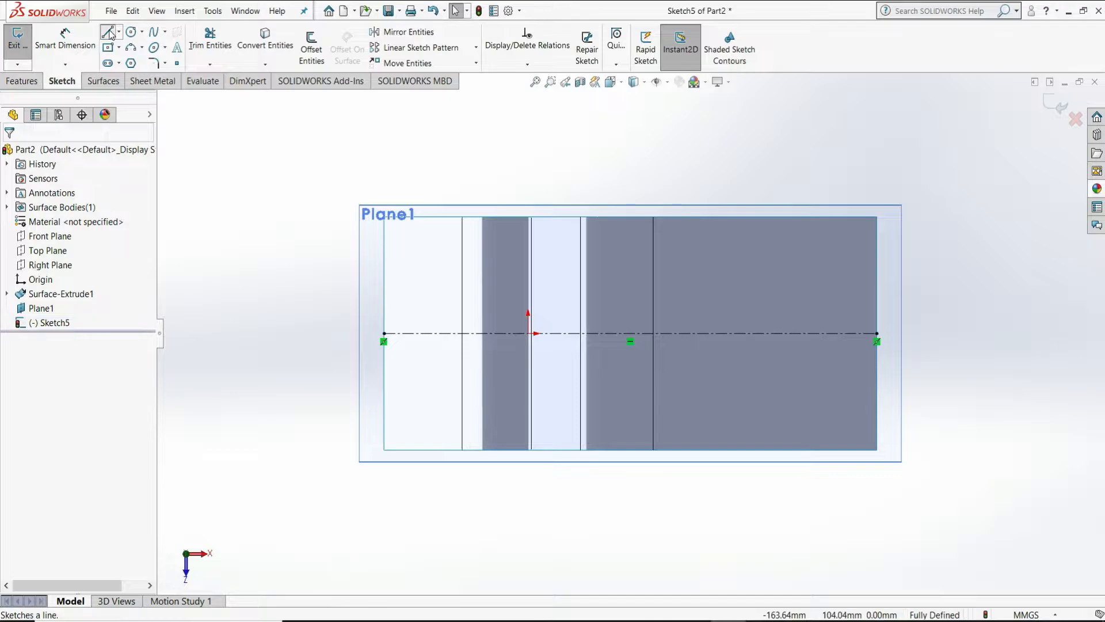
{"action": "left_click", "coordinate": [877, 334]}
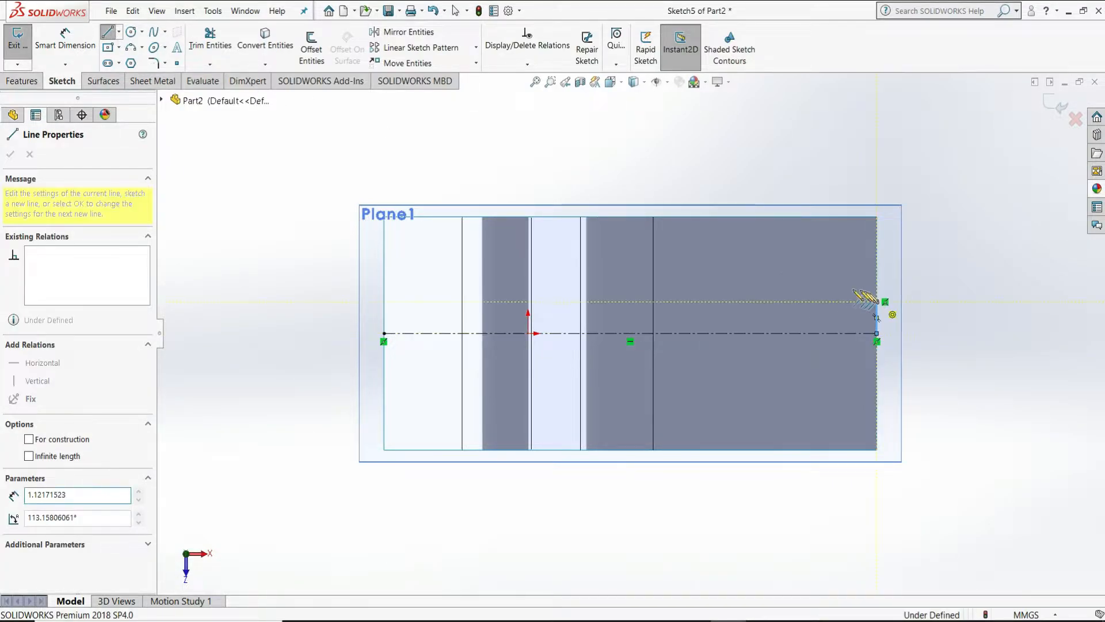
{"action": "left_click_drag", "start_coordinate": [876, 302], "coordinate": [627, 317]}
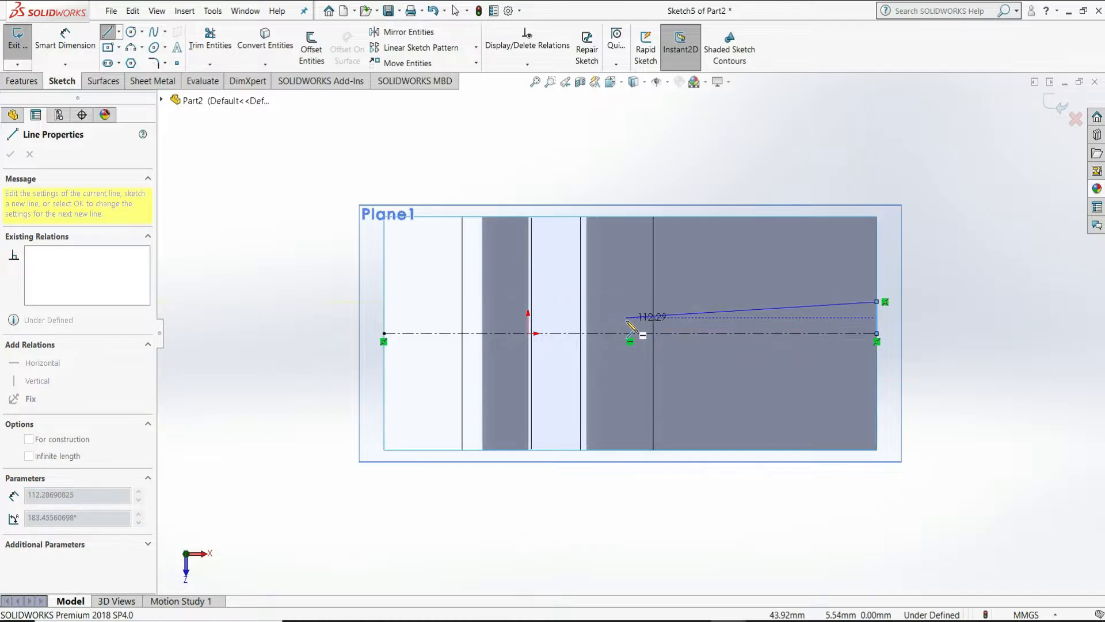
{"action": "left_click", "coordinate": [626, 317]}
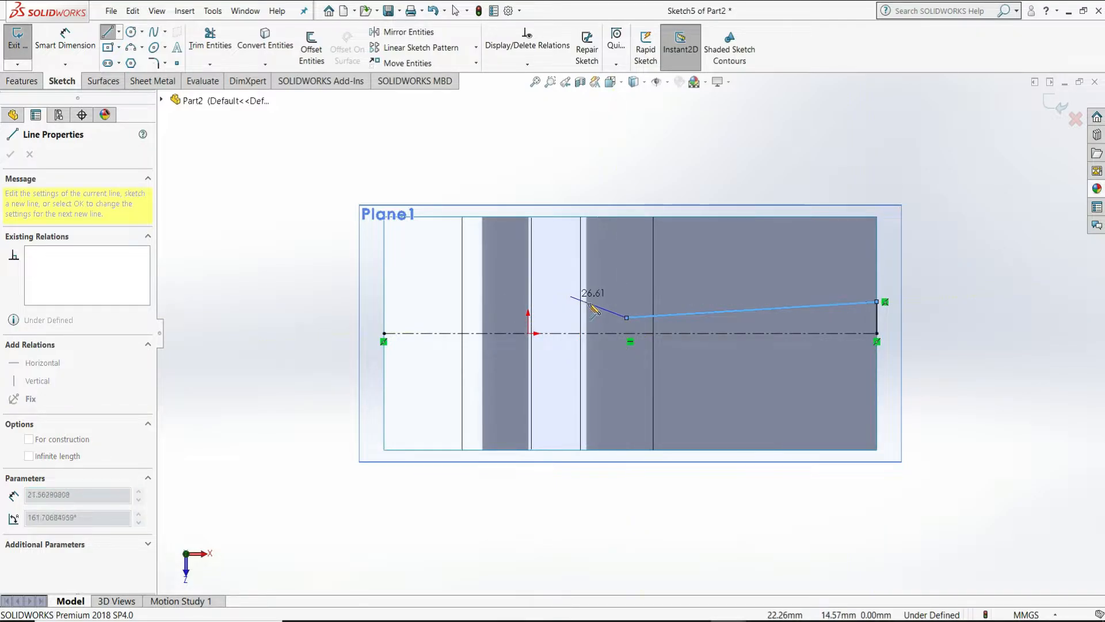
Continue the outline with two opposite-curving tangent arcs, the first about 37 mm in radius, and a downward-sloping line about 45 mm long
{"action": "mouse_move", "coordinate": [627, 318]}
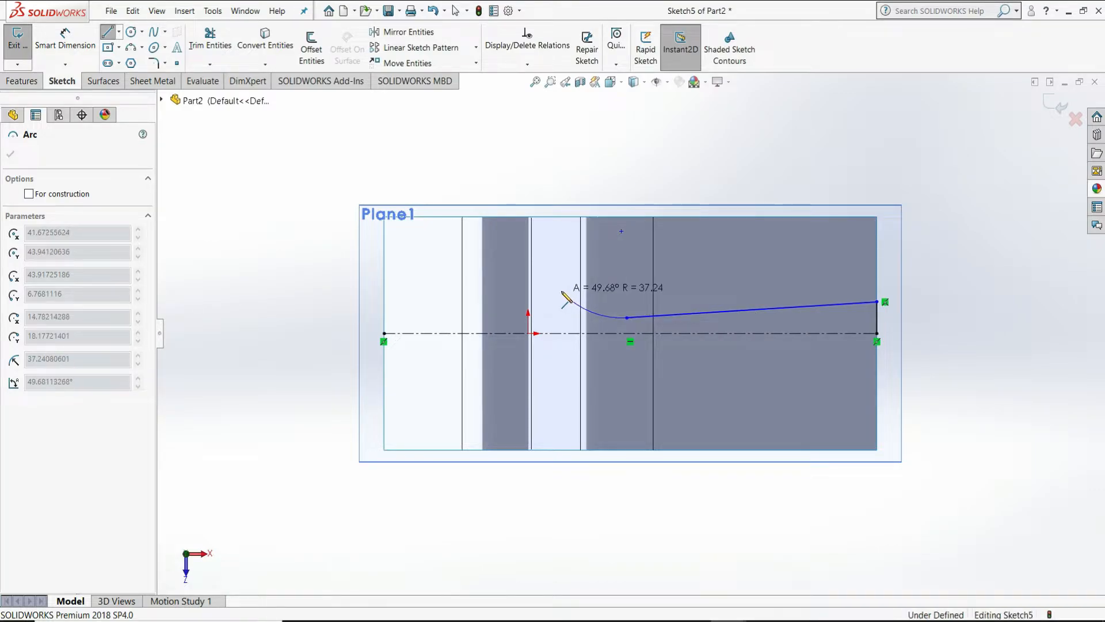
{"action": "left_click", "coordinate": [561, 291]}
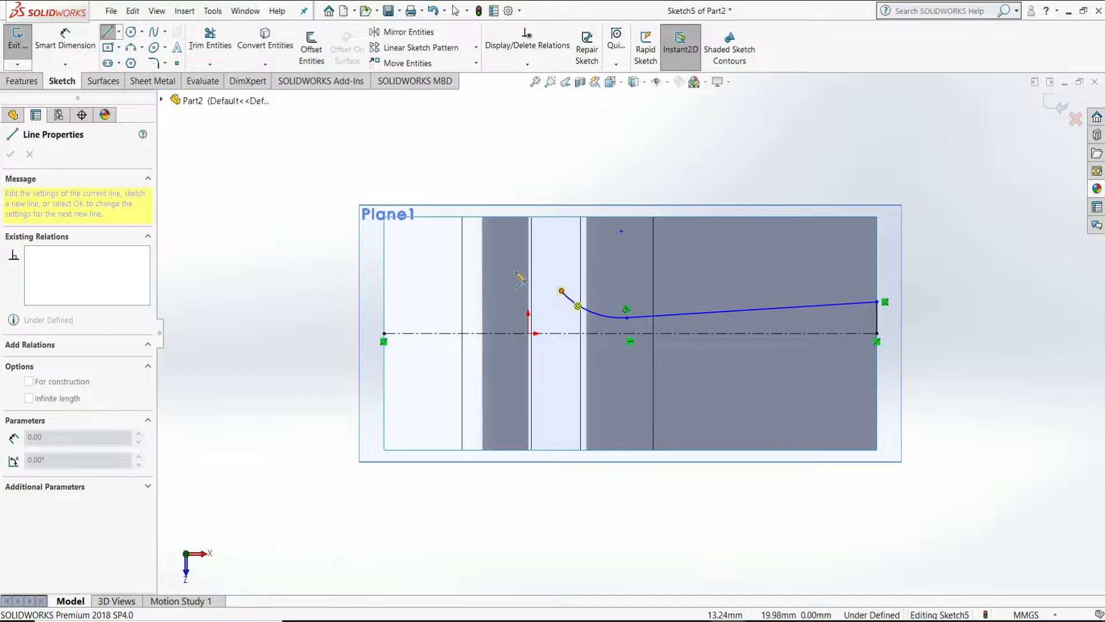
{"action": "mouse_move", "coordinate": [561, 291]}
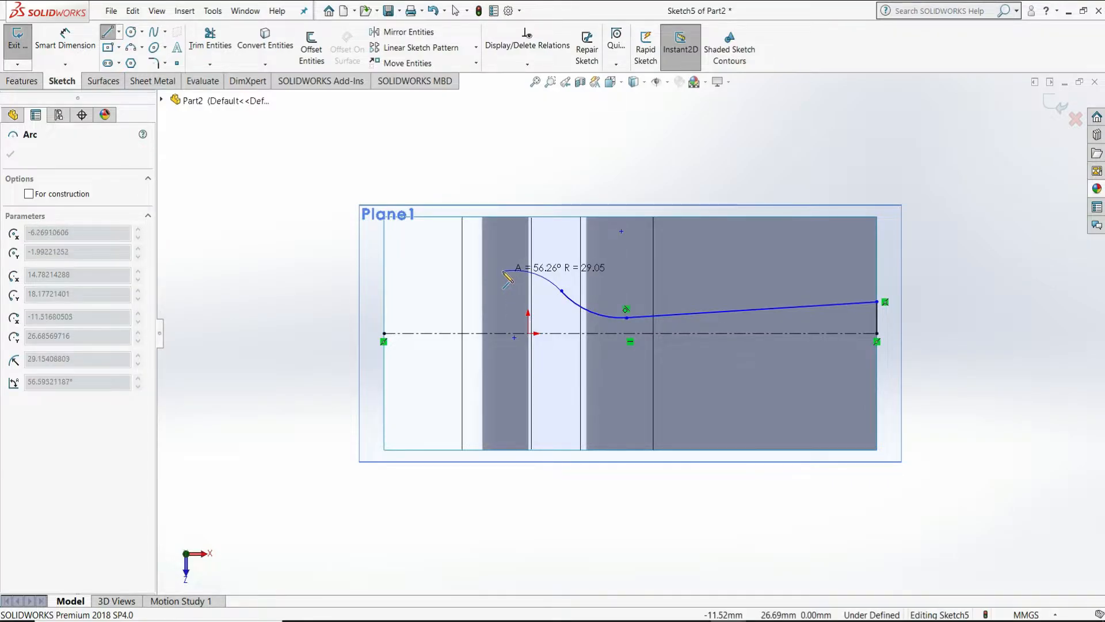
{"action": "left_click", "coordinate": [501, 266]}
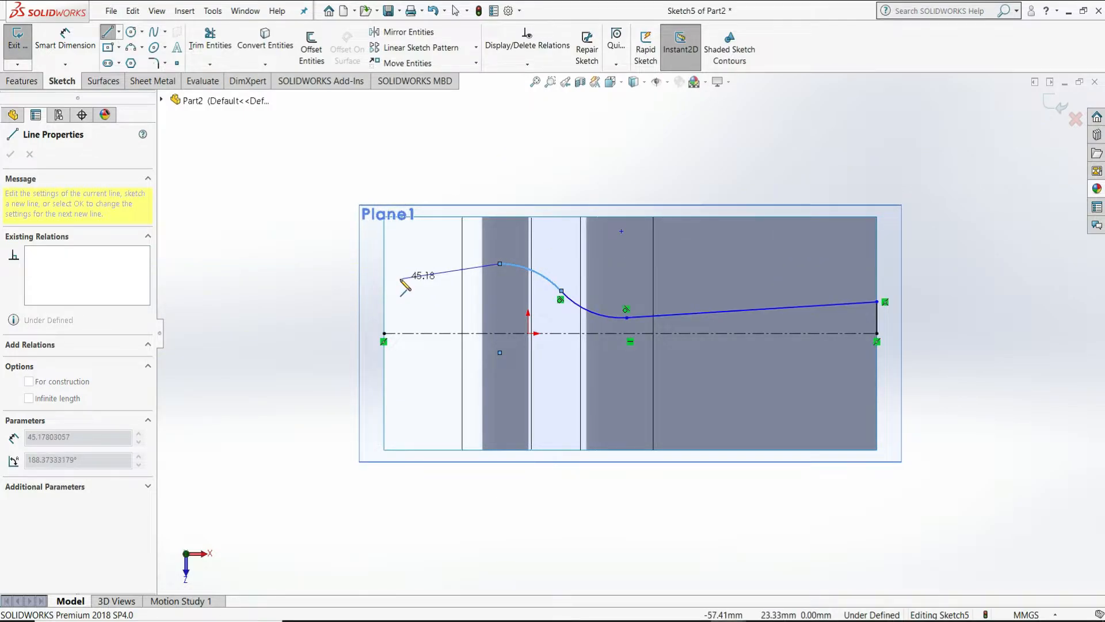
{"action": "left_click", "coordinate": [400, 280]}
{"action": "right_click", "coordinate": [401, 281]}
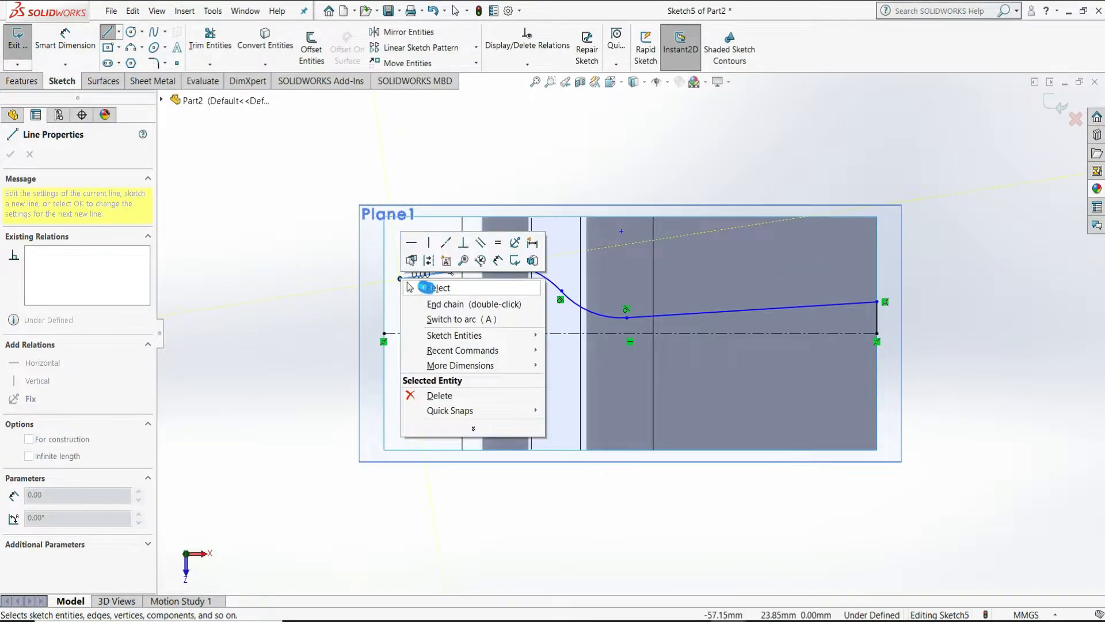
{"action": "left_click", "coordinate": [410, 287]}
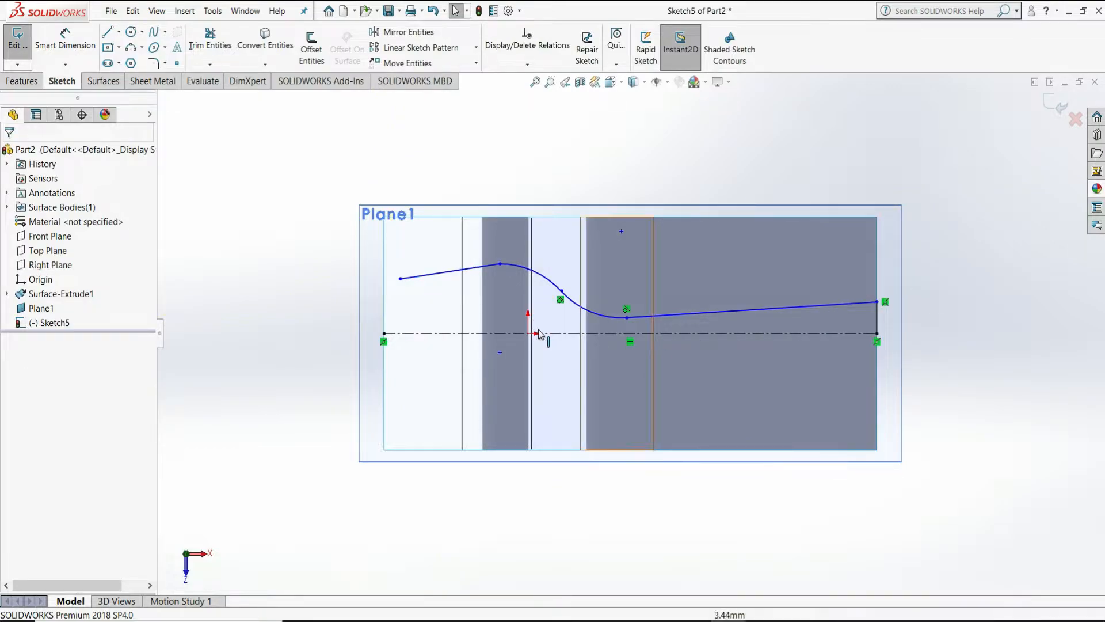
Add a tangent relation between the left sloping line and the upper arc
{"action": "scroll", "coordinate": [540, 334], "scroll_direction": "down", "scroll_amount": 1}
{"action": "left_click", "coordinate": [450, 271]}
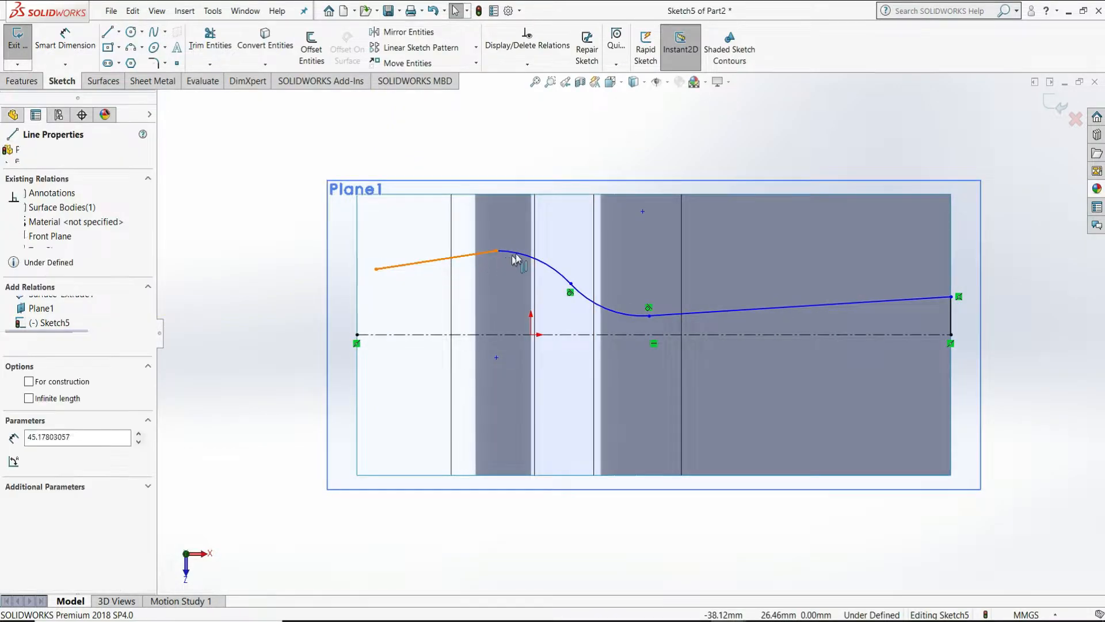
{"action": "left_click", "coordinate": [516, 257], "text": "ctrl"}
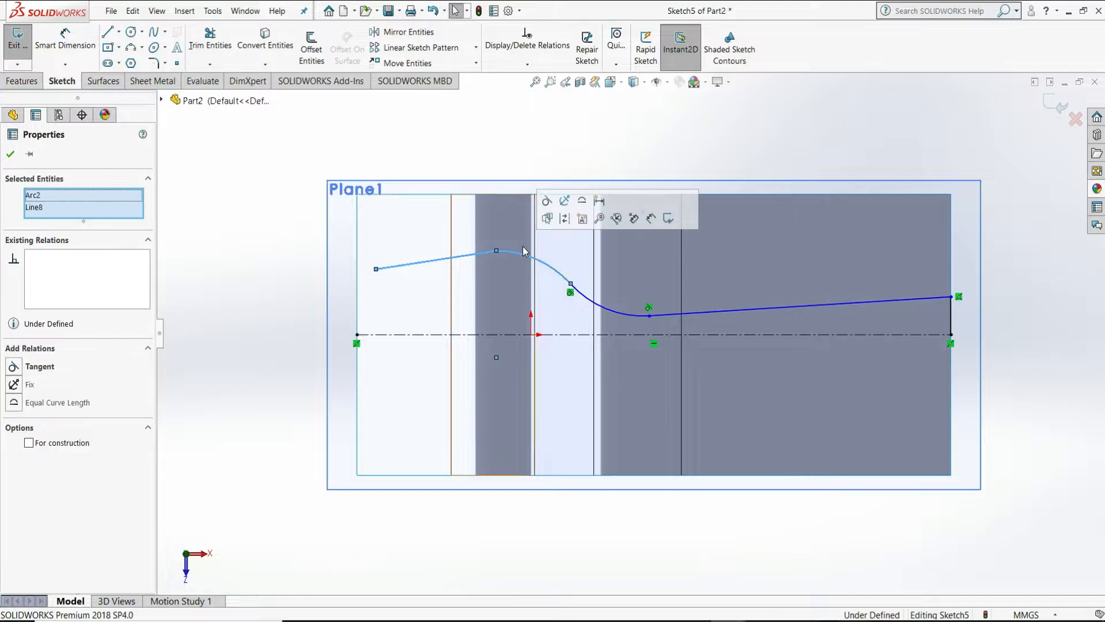
{"action": "left_click", "coordinate": [547, 200]}
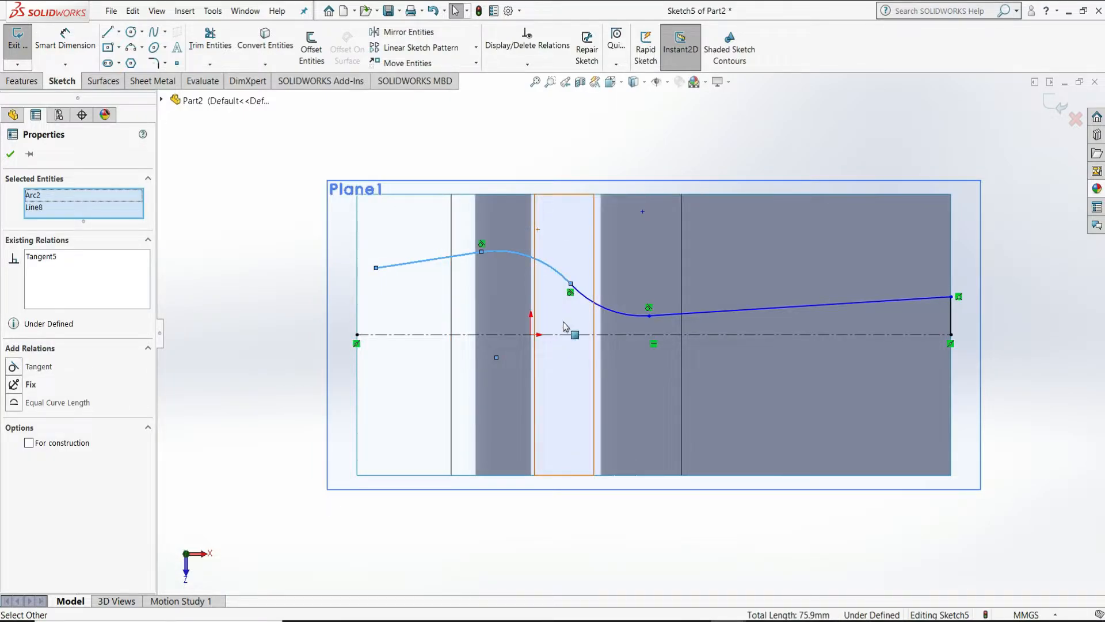
{"action": "left_click", "coordinate": [575, 158]}
Dimension the short vertical line at the outline's right end to 10 mm
{"action": "scroll", "coordinate": [575, 158], "scroll_direction": "up", "scroll_amount": 2}
{"action": "left_click", "coordinate": [81, 51]}
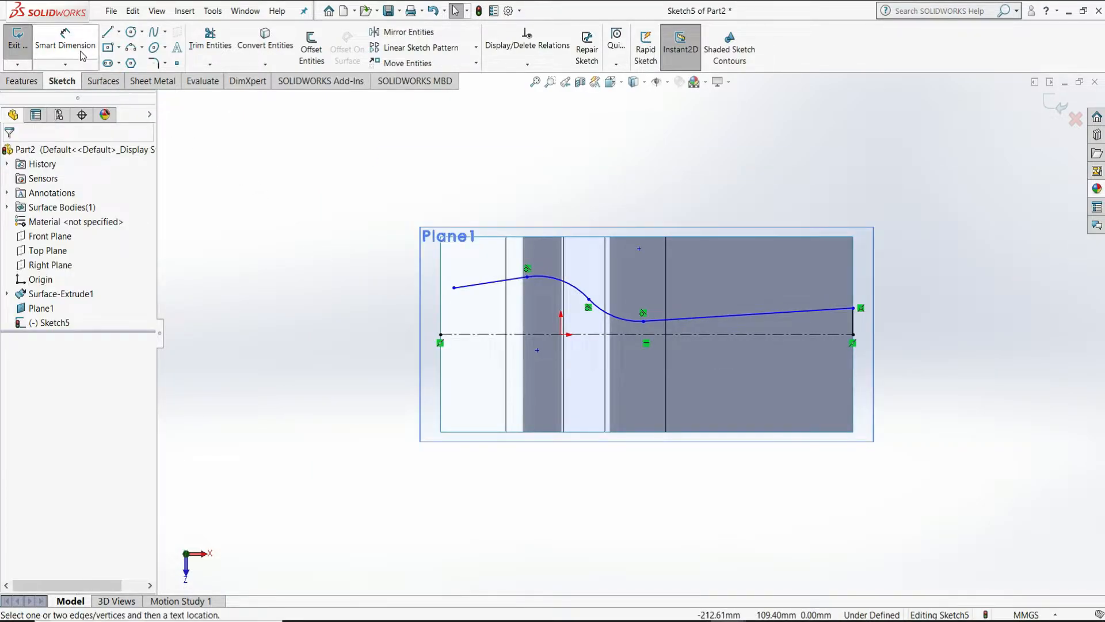
{"action": "scroll", "coordinate": [833, 331], "scroll_direction": "up", "scroll_amount": 1}
{"action": "left_click", "coordinate": [869, 325]}
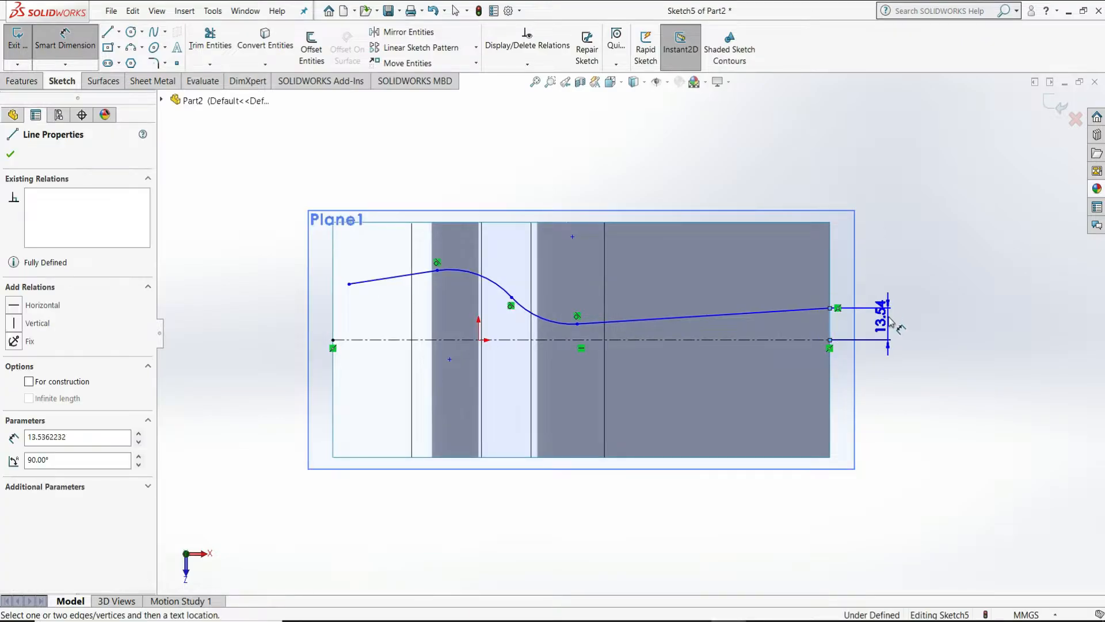
{"action": "left_click", "coordinate": [896, 288]}
{"action": "type", "text": "10"}
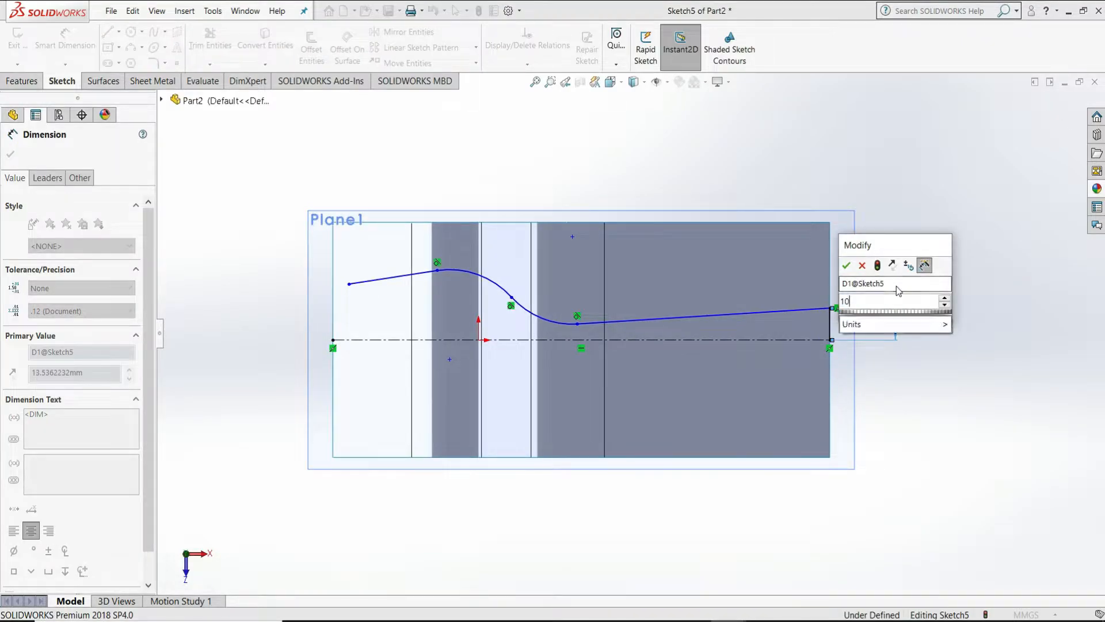
{"action": "key", "text": "Return"}
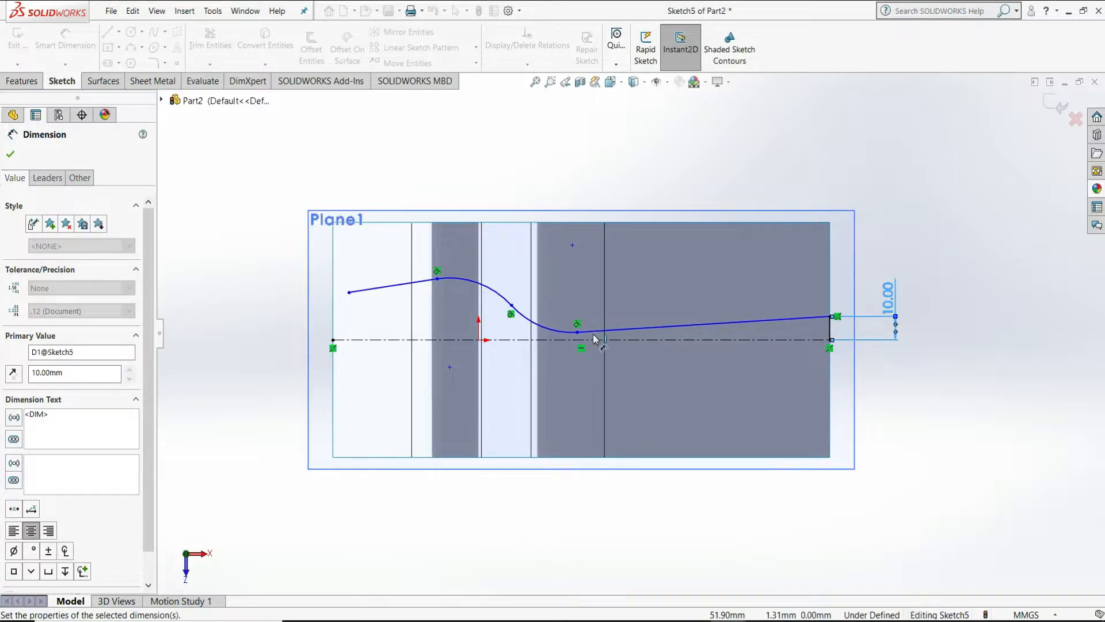
Dimension the height from the centerline to the junction of the long sloping line and lower arc as 5 mm
{"action": "left_click", "coordinate": [586, 339]}
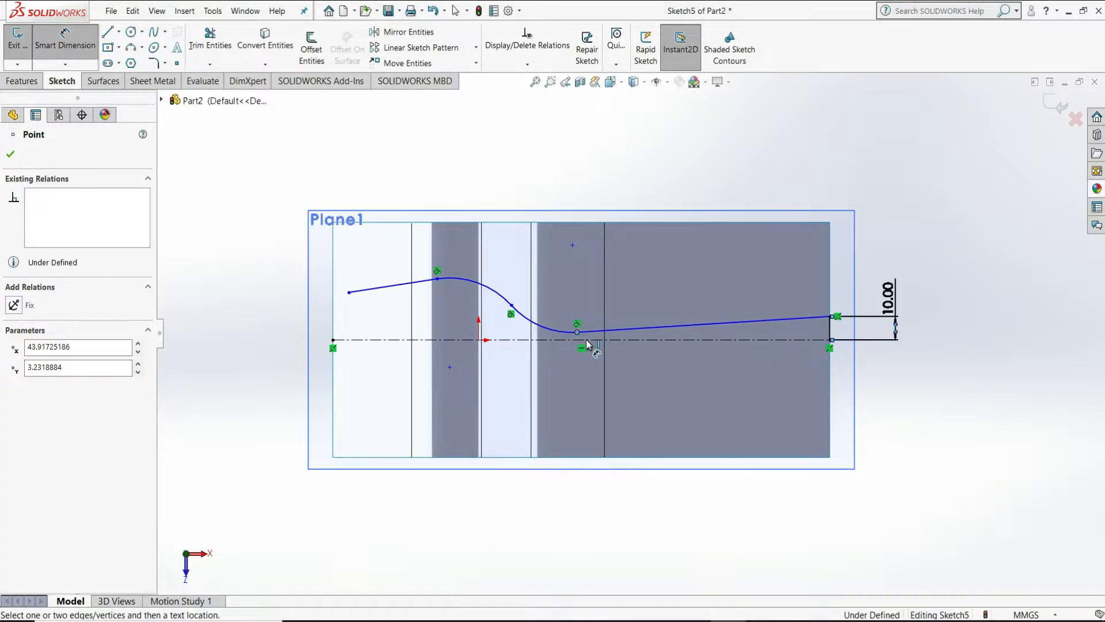
{"action": "left_click", "coordinate": [630, 303]}
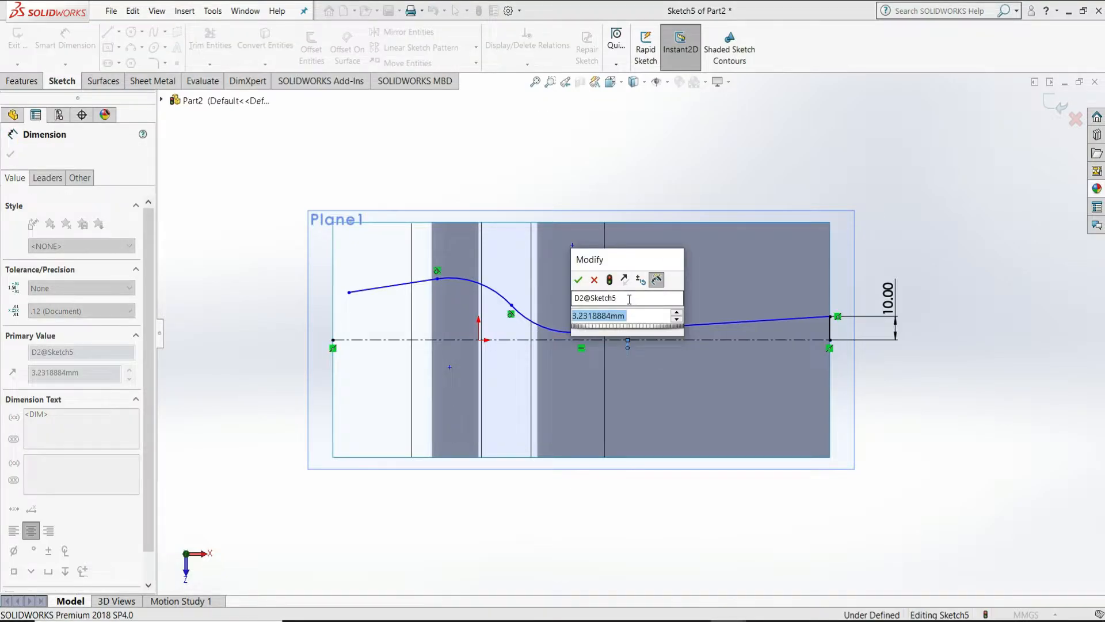
{"action": "type", "text": "5"}
{"action": "key", "text": "Return"}
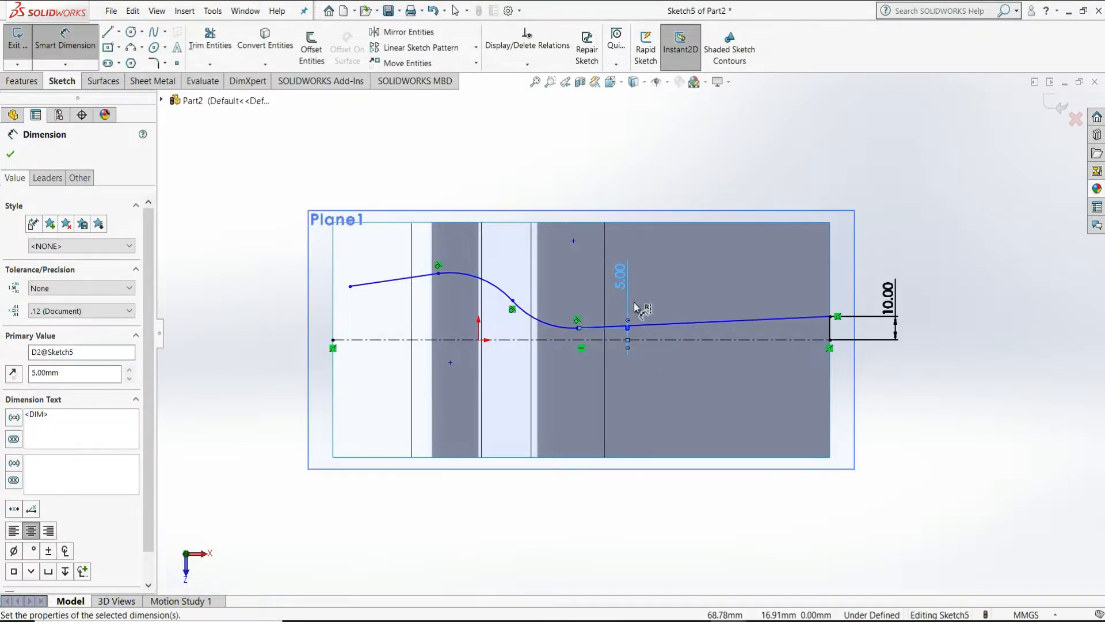
Dimension the radii of the lower and upper arcs to 30 mm each
{"action": "left_click", "coordinate": [558, 325]}
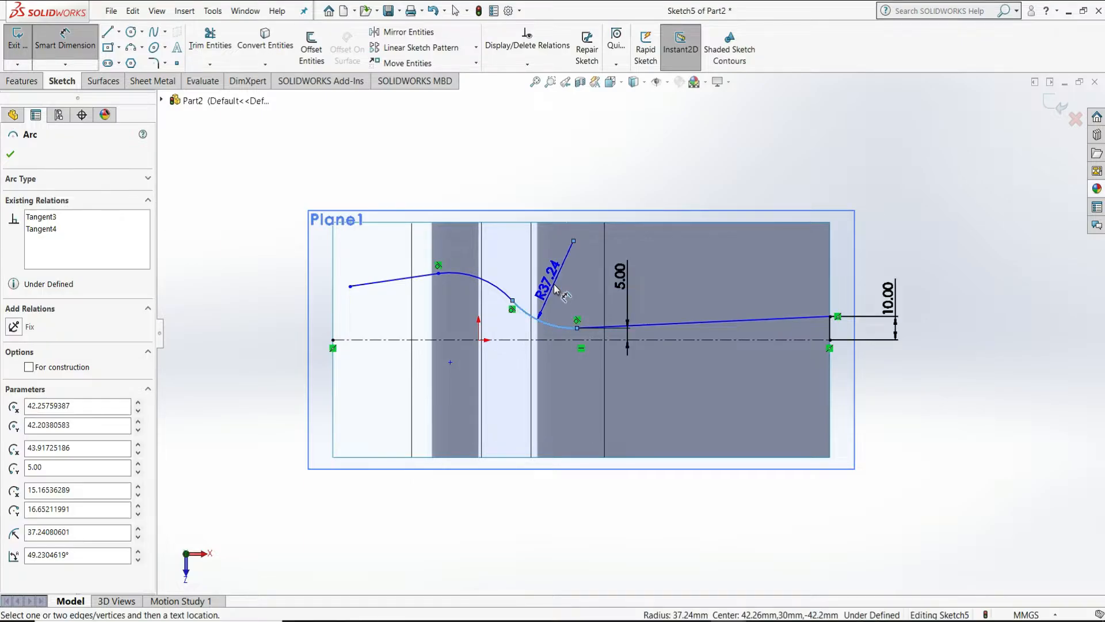
{"action": "left_click", "coordinate": [554, 290]}
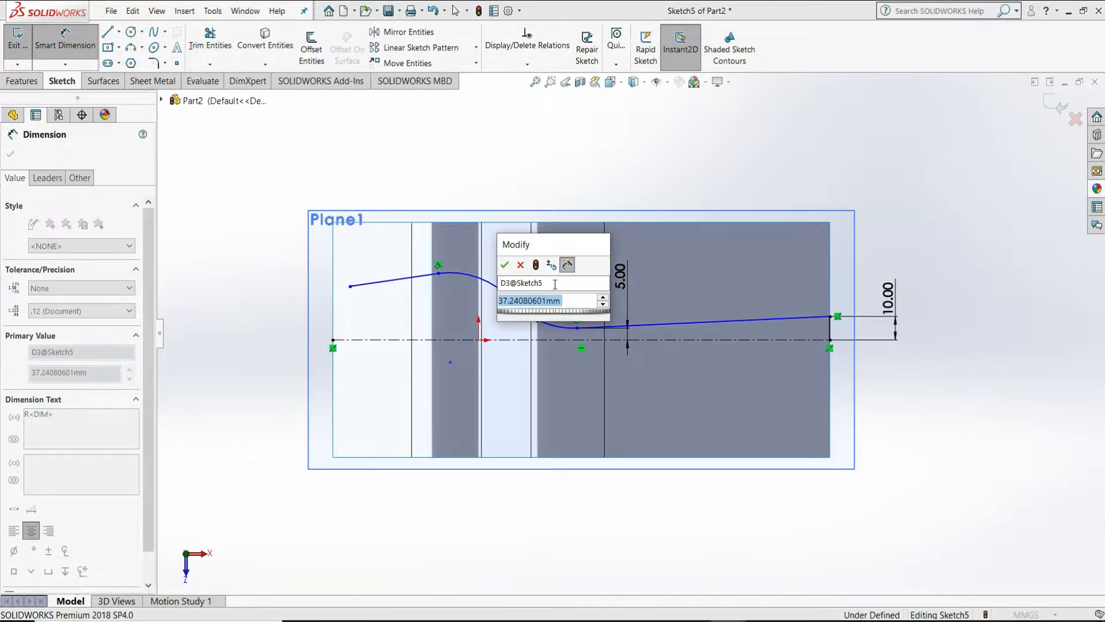
{"action": "type", "text": "30"}
{"action": "key", "text": "Return"}
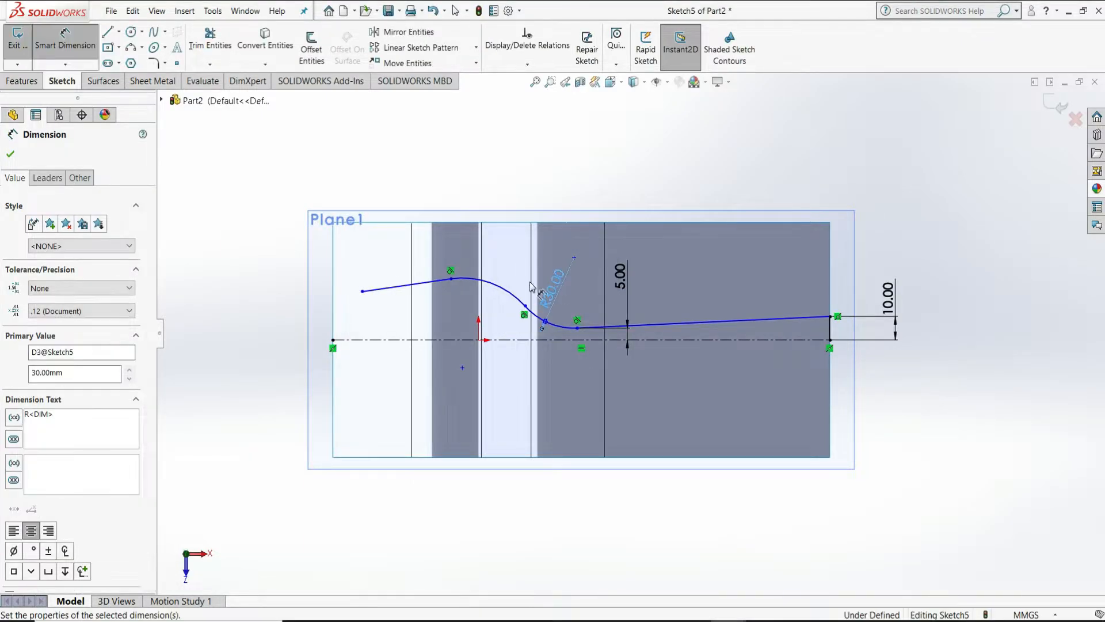
{"action": "left_click", "coordinate": [494, 284]}
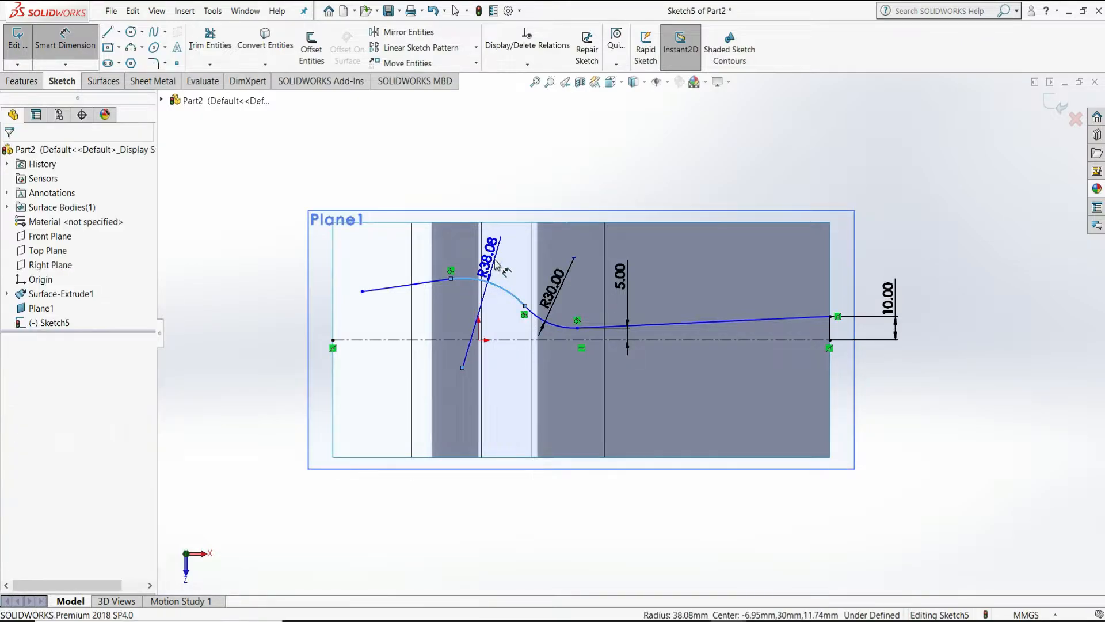
{"action": "left_click", "coordinate": [496, 266]}
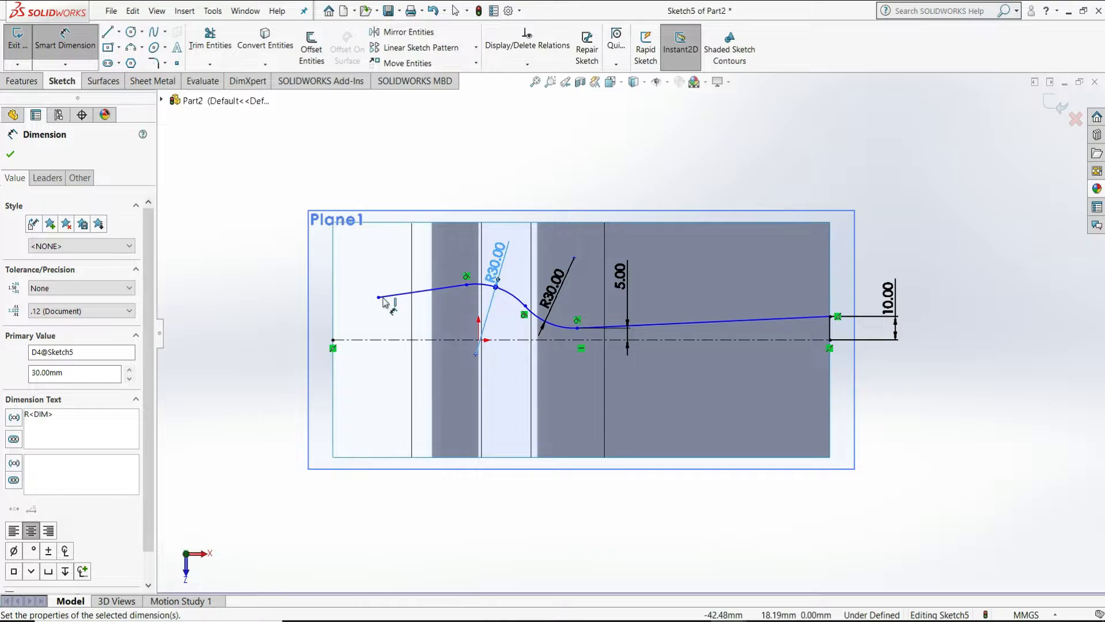
Dimension the horizontal distance between the left sloping line's endpoints to 48 mm and end dimensioning
{"action": "left_click", "coordinate": [378, 297]}
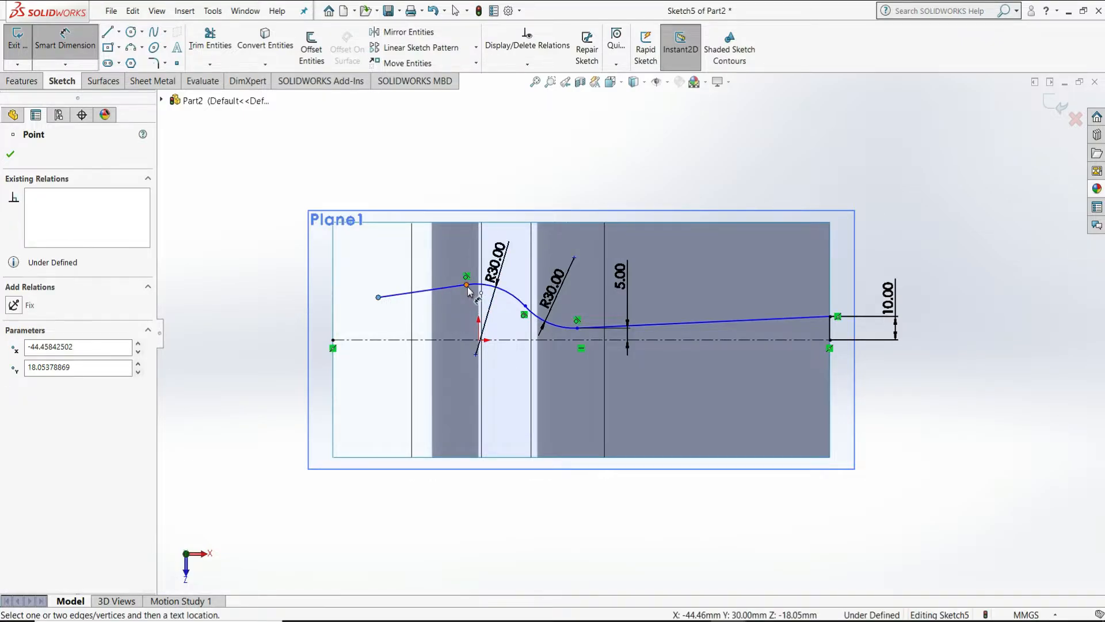
{"action": "left_click", "coordinate": [466, 284]}
{"action": "left_click", "coordinate": [430, 195]}
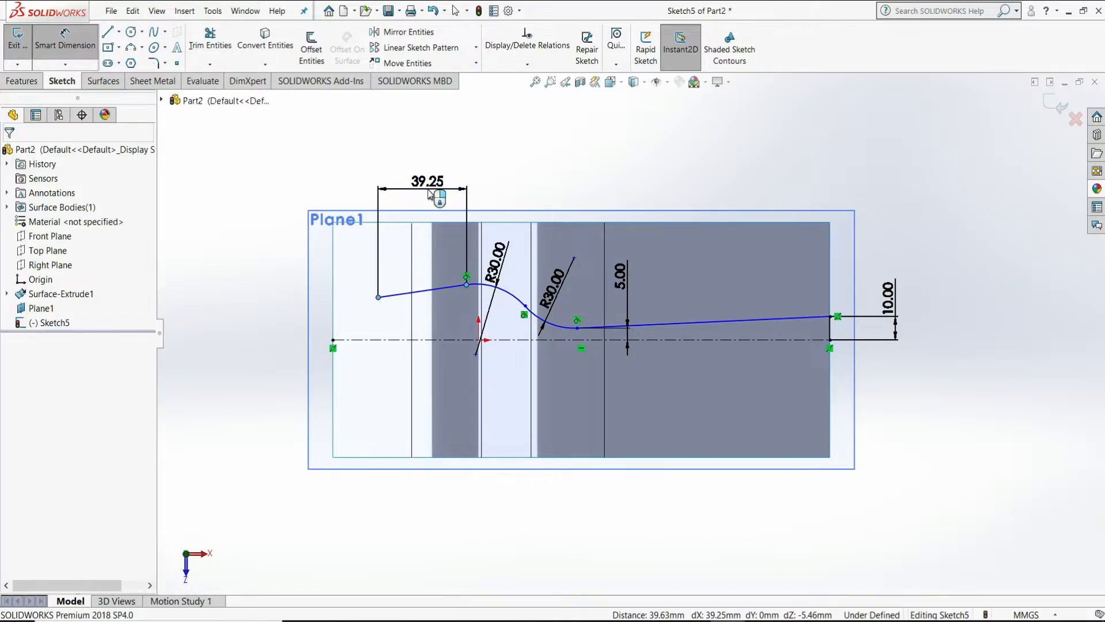
{"action": "type", "text": "48"}
{"action": "key", "text": "Return"}
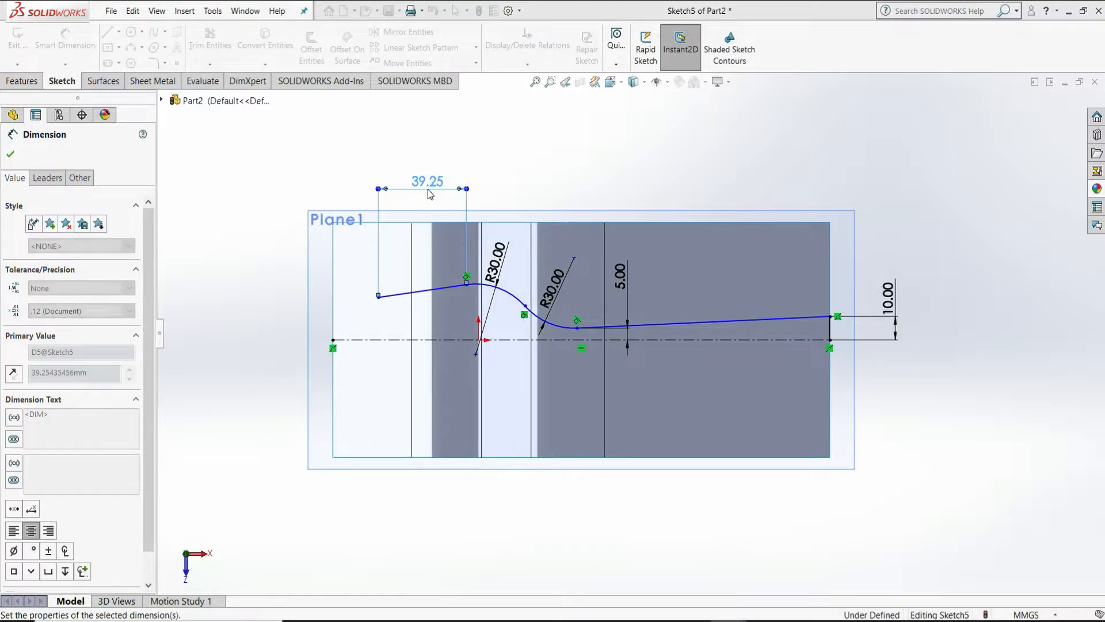
{"action": "right_click", "coordinate": [440, 311]}
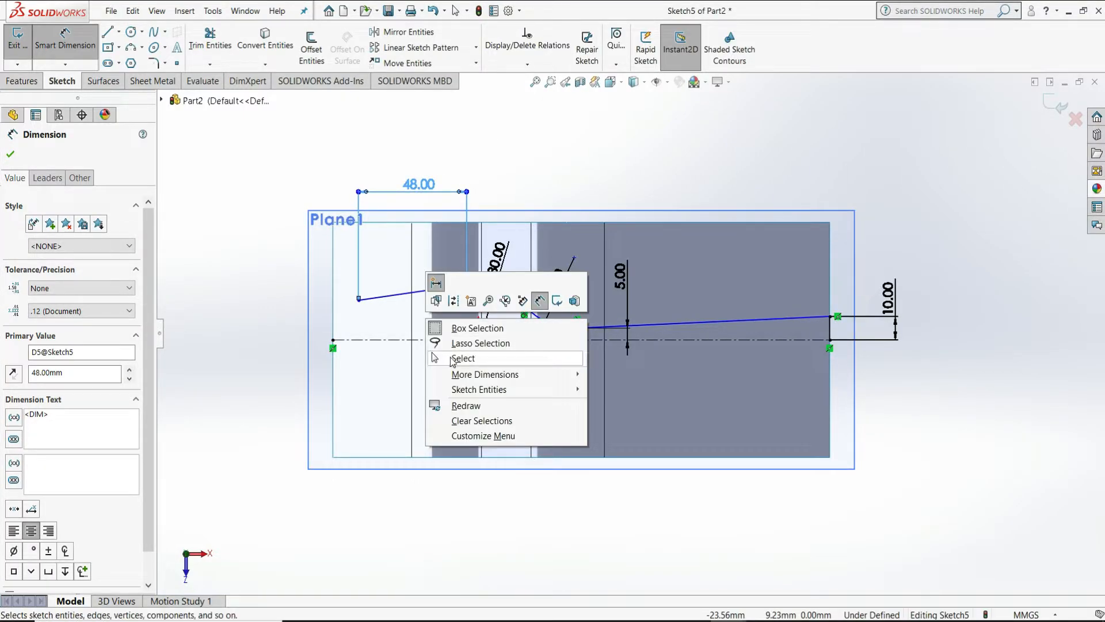
{"action": "left_click", "coordinate": [451, 357]}
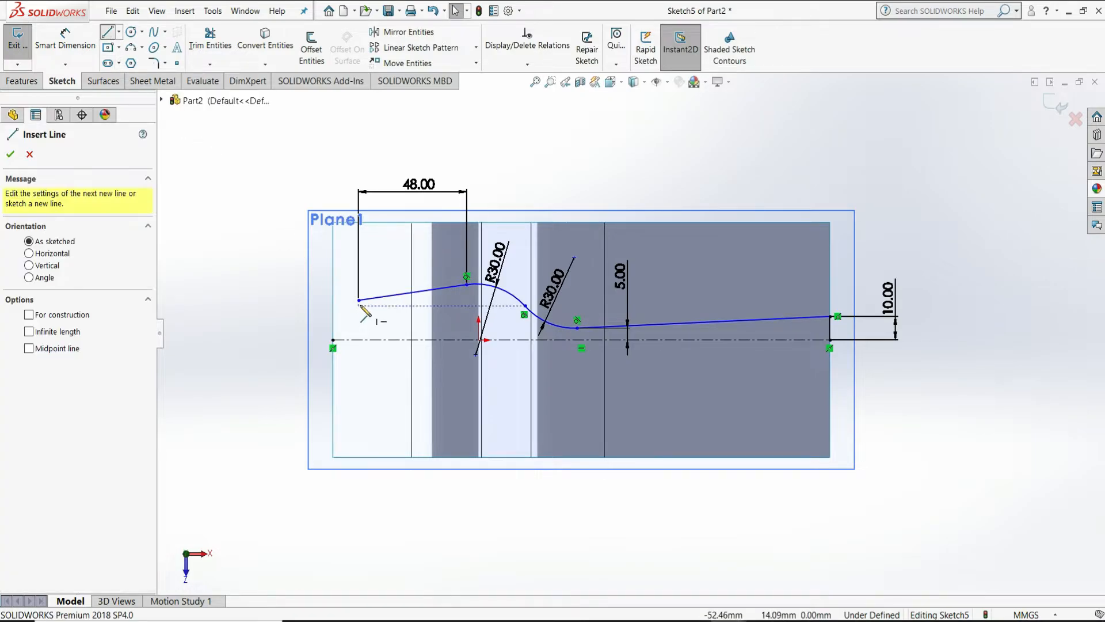
Sketch connected lines from the left sloping line's free end: about 5 mm down, right to near the arc, down, and about 45.5 mm back left
{"action": "left_click", "coordinate": [359, 300]}
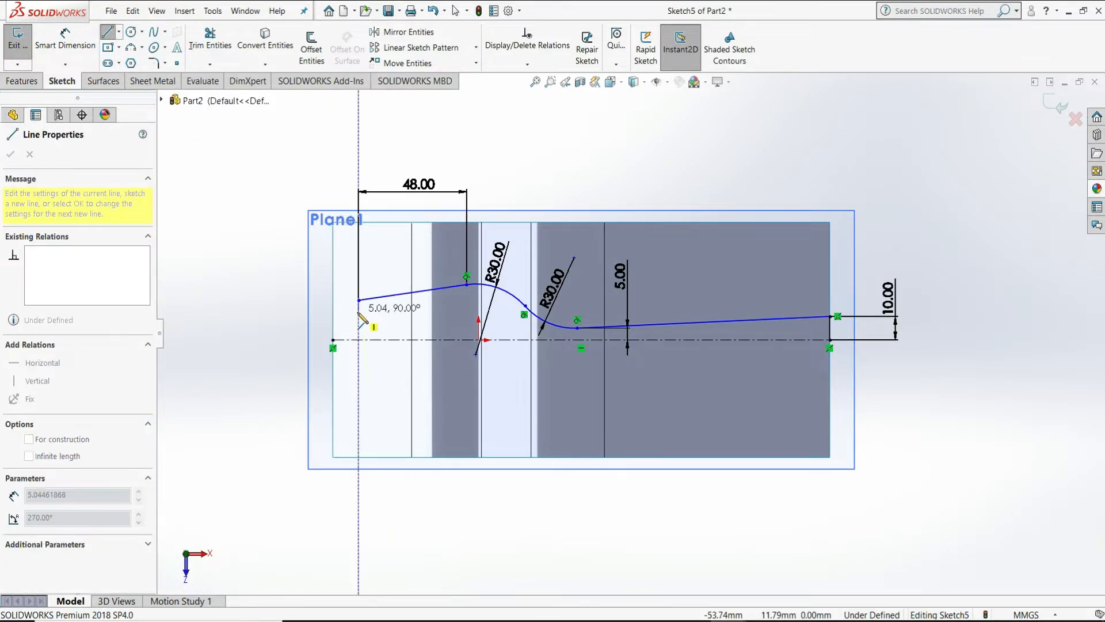
{"action": "left_click", "coordinate": [358, 312]}
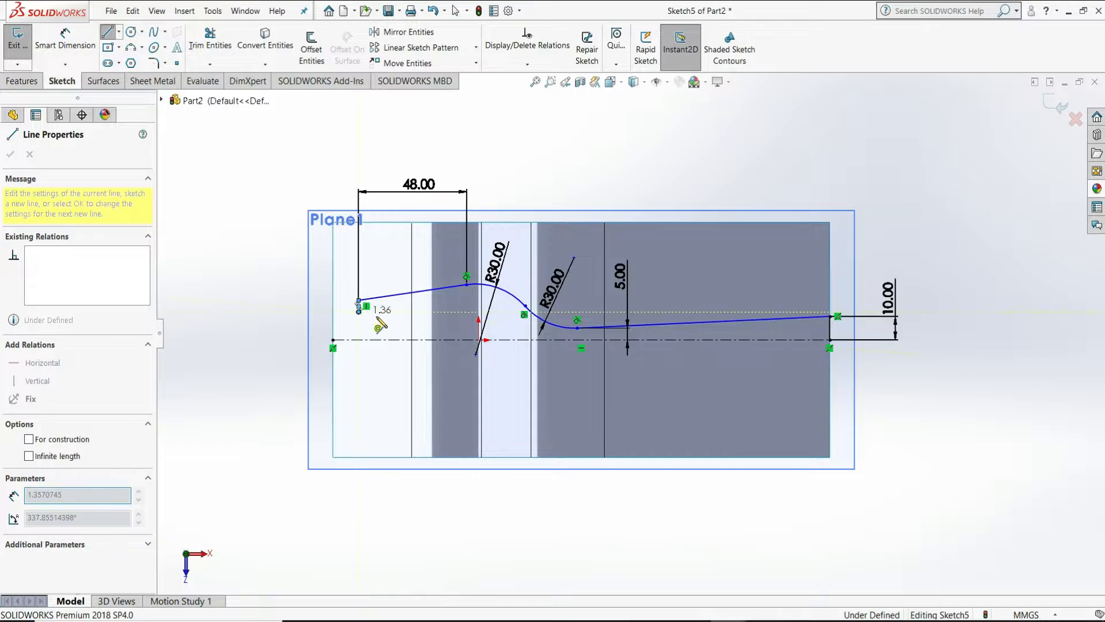
{"action": "left_click", "coordinate": [462, 311]}
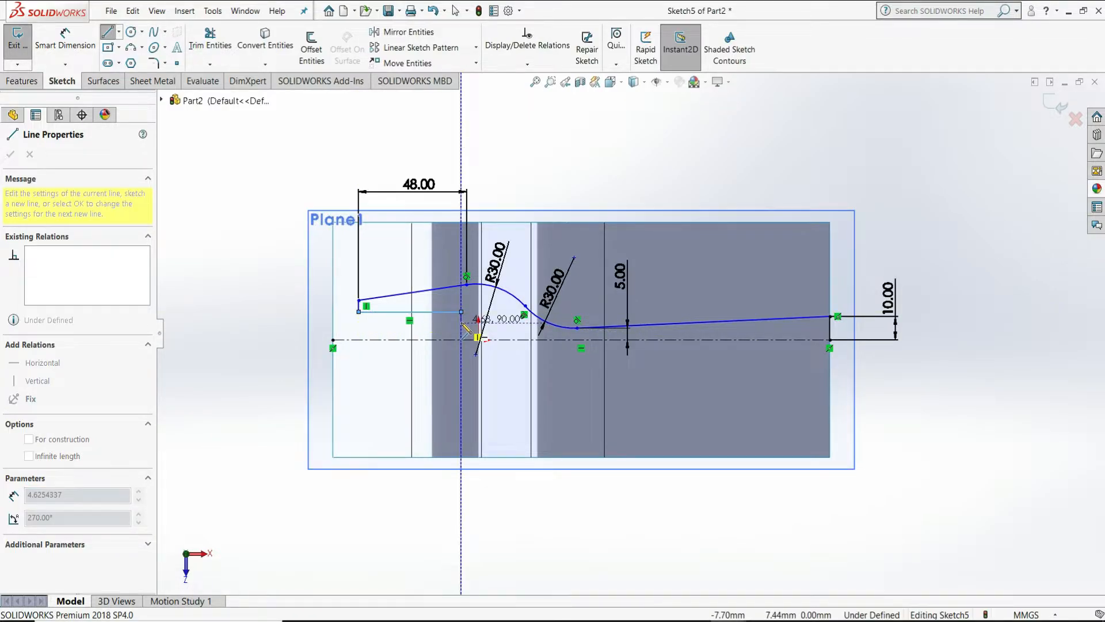
{"action": "left_click", "coordinate": [462, 323]}
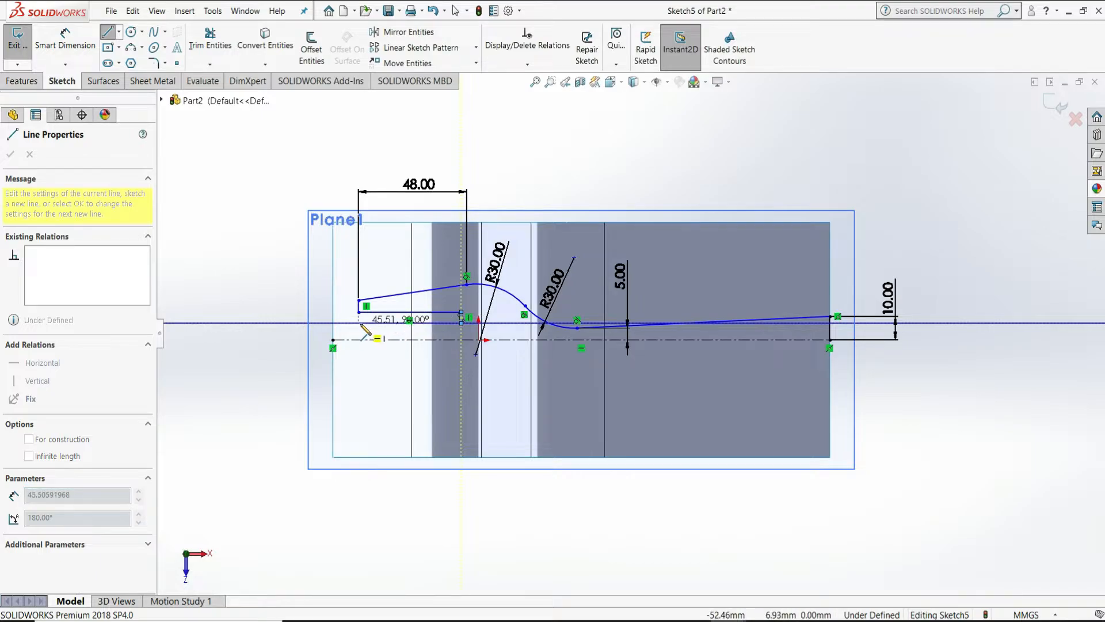
{"action": "left_click", "coordinate": [359, 323]}
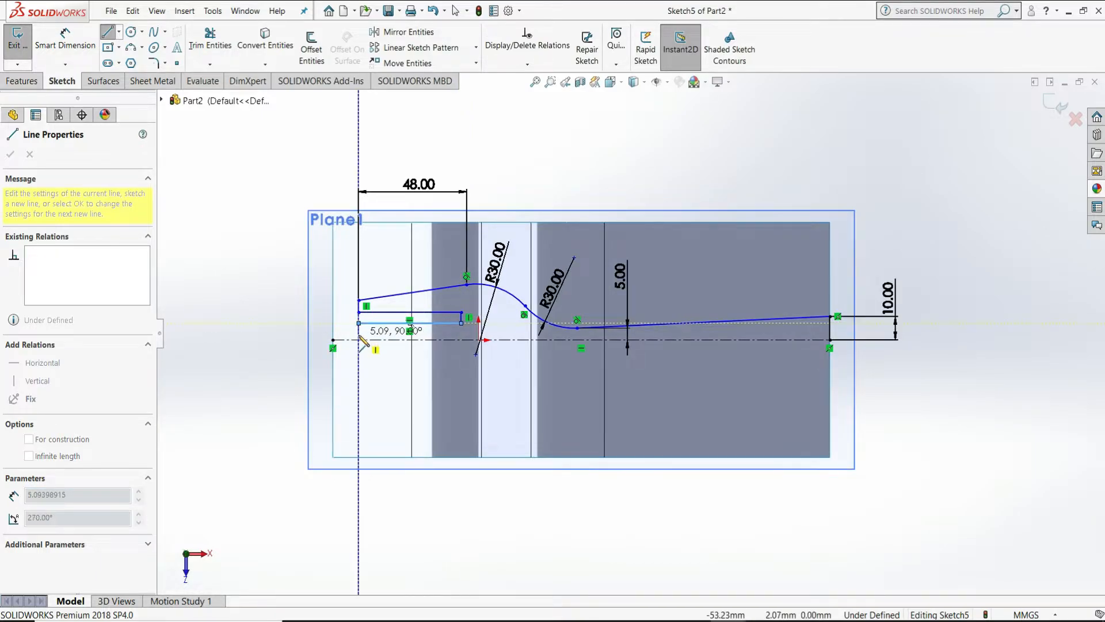
Continue the line chain about 4.3 mm down, back right in line with the notch's inner end, and down to the centerline, then end it
{"action": "left_click", "coordinate": [359, 332]}
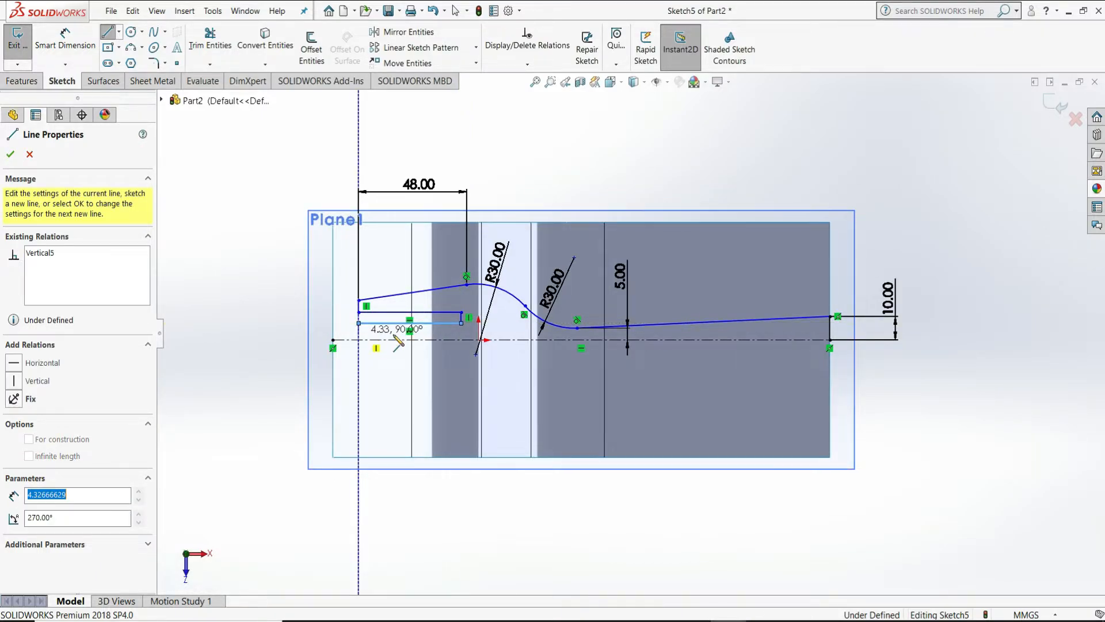
{"action": "left_click", "coordinate": [461, 333]}
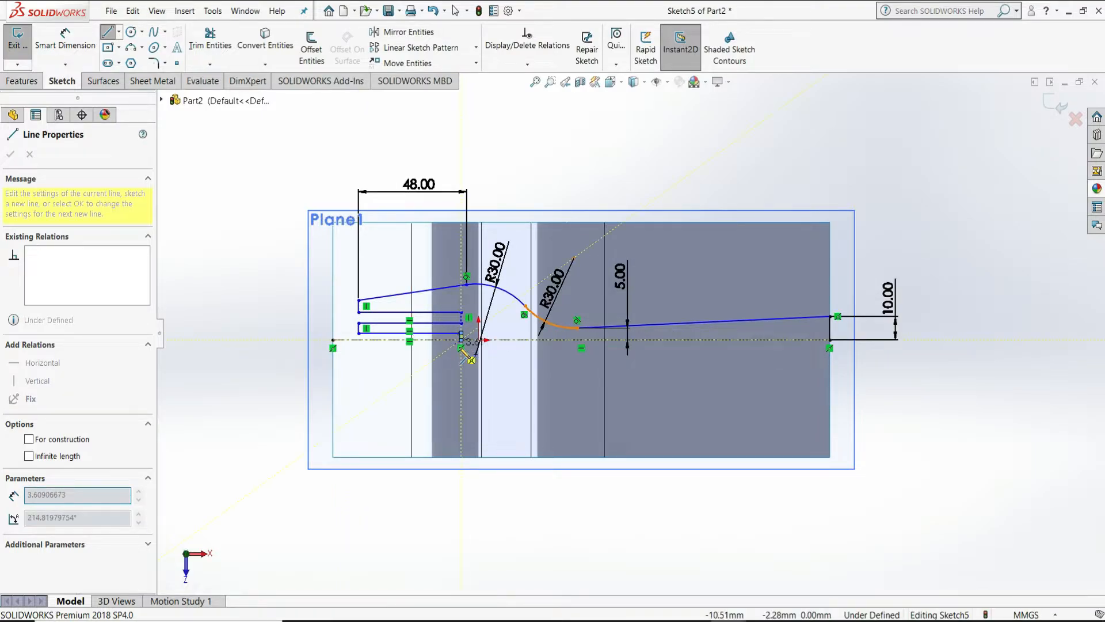
{"action": "right_click", "coordinate": [460, 348]}
{"action": "left_click", "coordinate": [493, 354]}
{"action": "scroll", "coordinate": [494, 349], "scroll_direction": "down", "scroll_amount": 2}
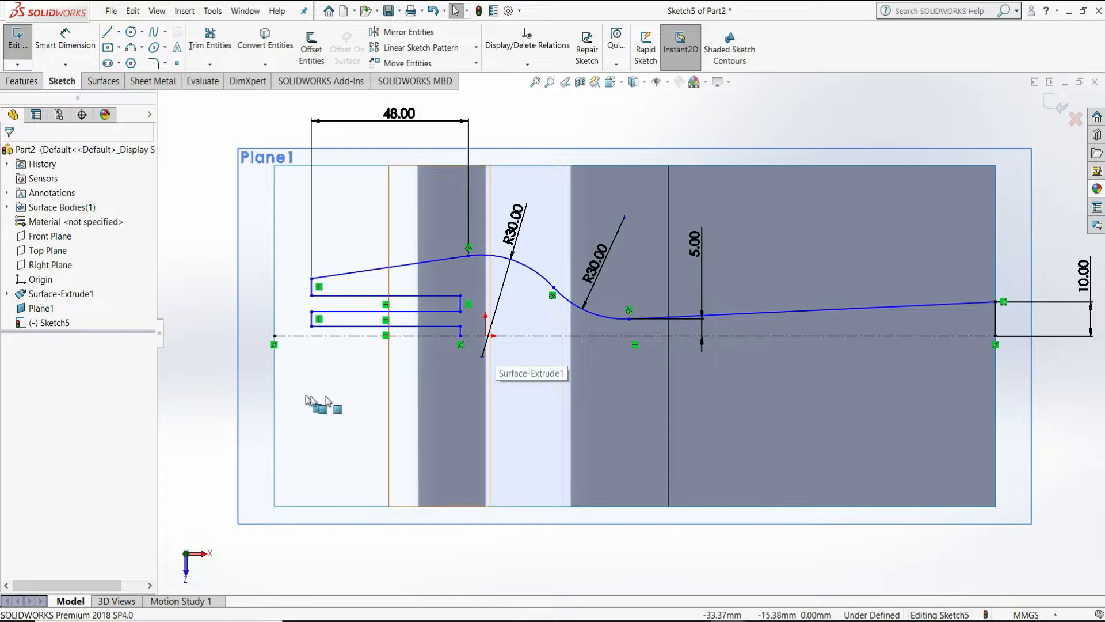
Dimension the short vertical line below the left sloping line's free end to 2.5 mm
{"action": "left_click", "coordinate": [65, 45]}
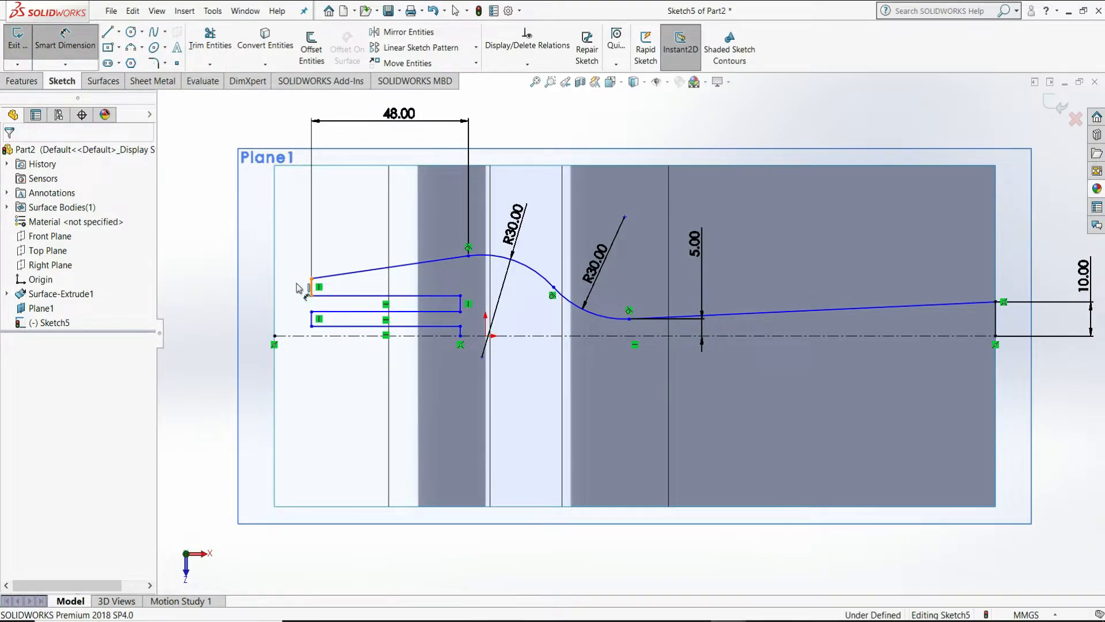
{"action": "left_click", "coordinate": [311, 288]}
{"action": "left_click", "coordinate": [264, 295]}
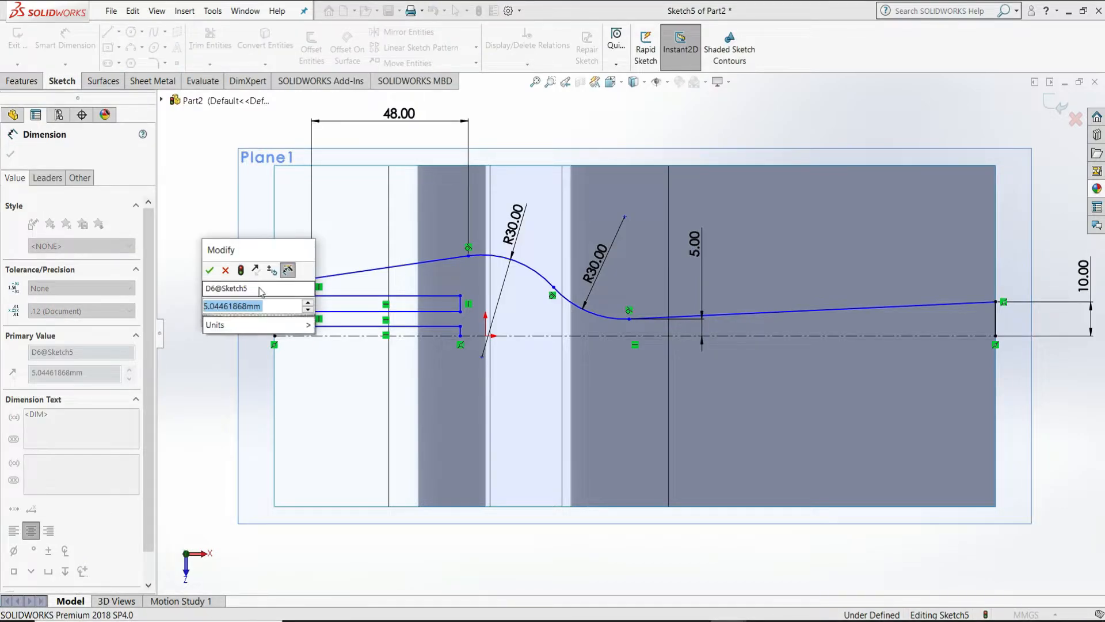
{"action": "key", "text": "Return"}
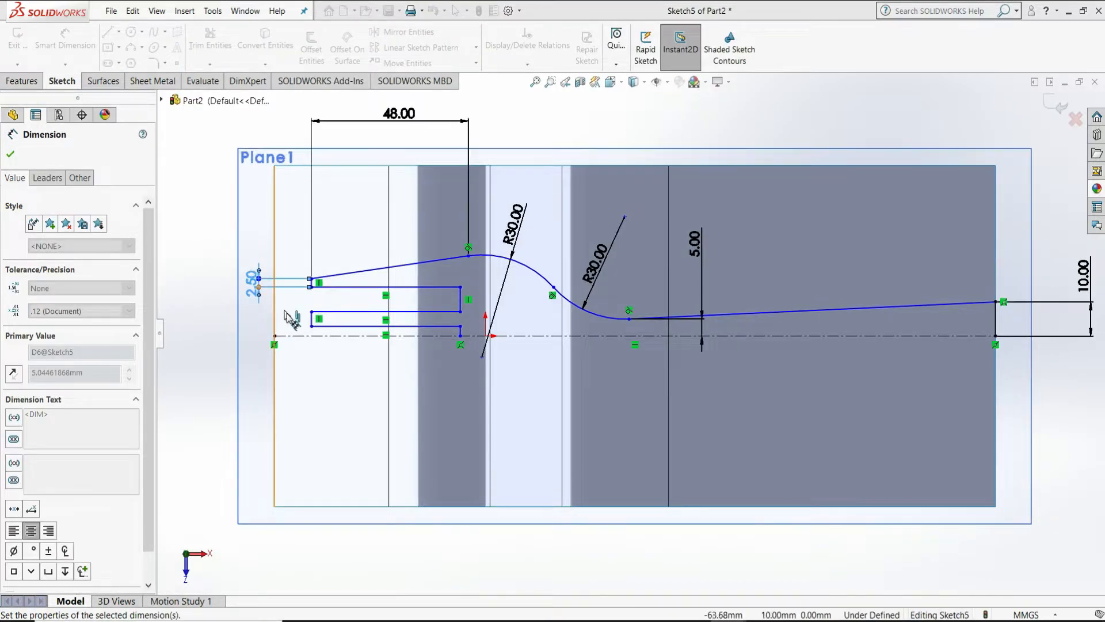
Dimension the short vertical line at the notch's inner end to 2 mm
{"action": "left_click", "coordinate": [461, 301]}
{"action": "left_click", "coordinate": [483, 280]}
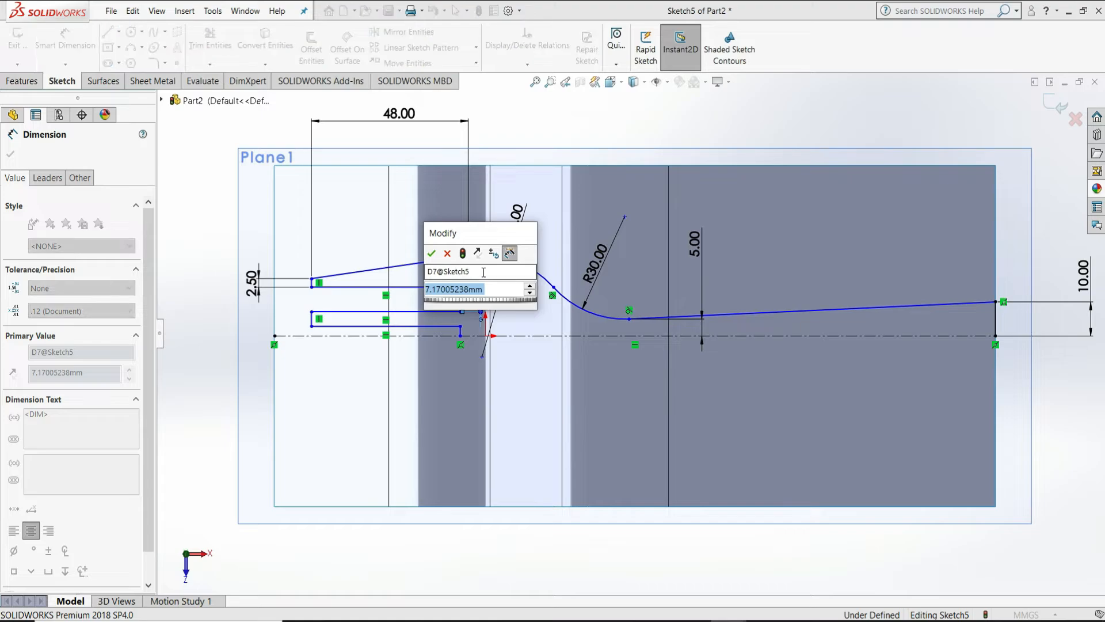
{"action": "type", "text": "1"}
{"action": "key", "text": "Return"}
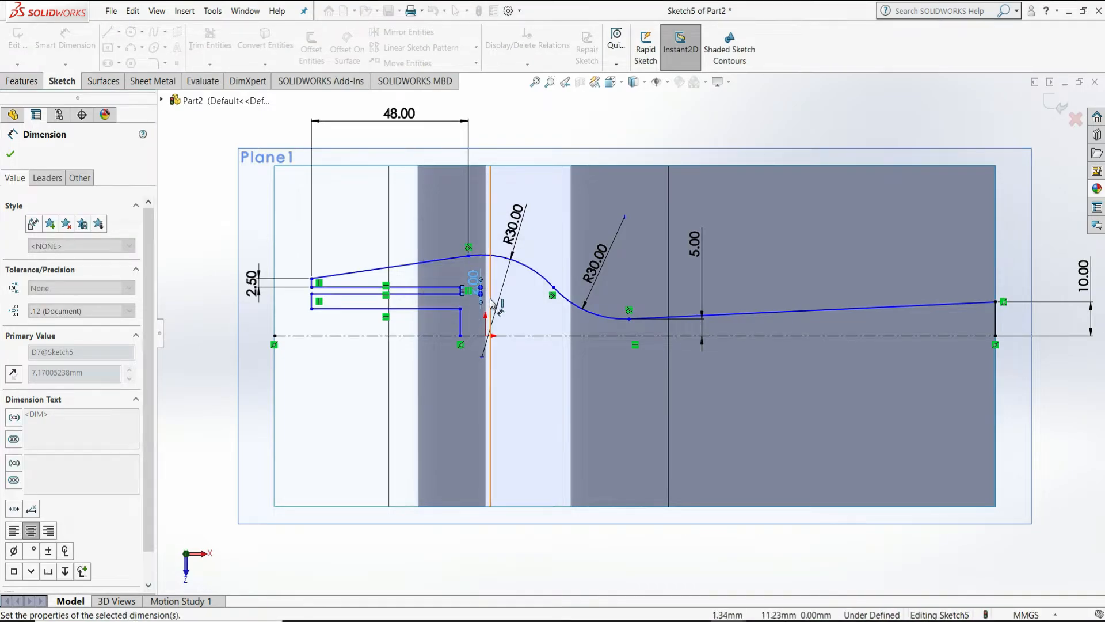
Dimension the lower short vertical line at the outline's left end to 2 mm
{"action": "left_click", "coordinate": [312, 305]}
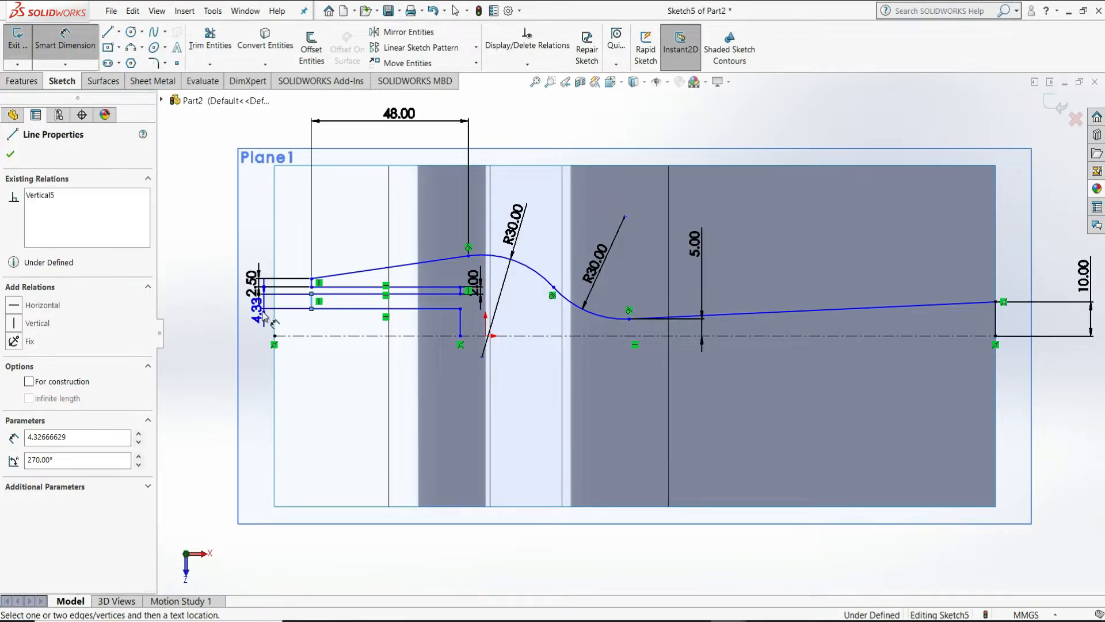
{"action": "left_click", "coordinate": [262, 323]}
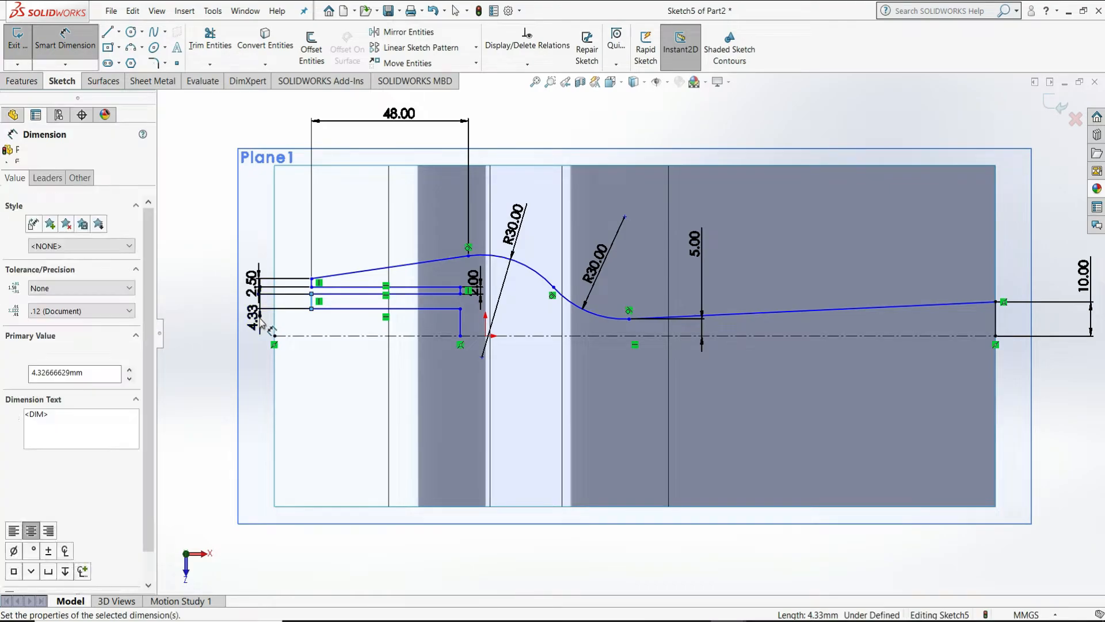
{"action": "type", "text": "2"}
{"action": "key", "text": "Return"}
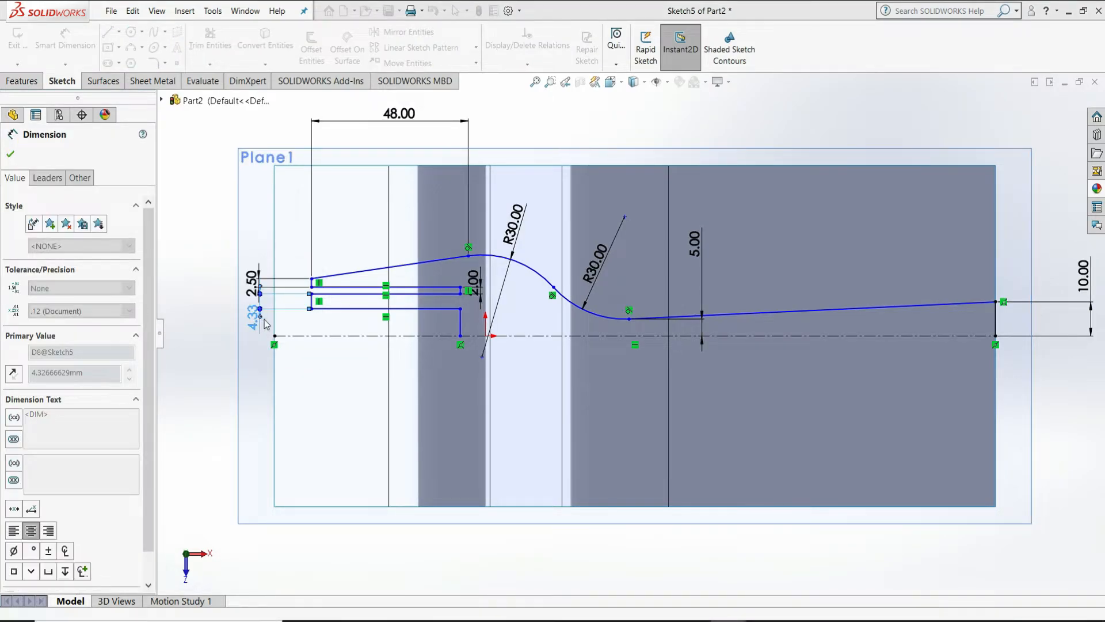
Dimension the short inner vertical line that meets the centerline to 1 mm and end dimensioning
{"action": "left_click", "coordinate": [471, 321]}
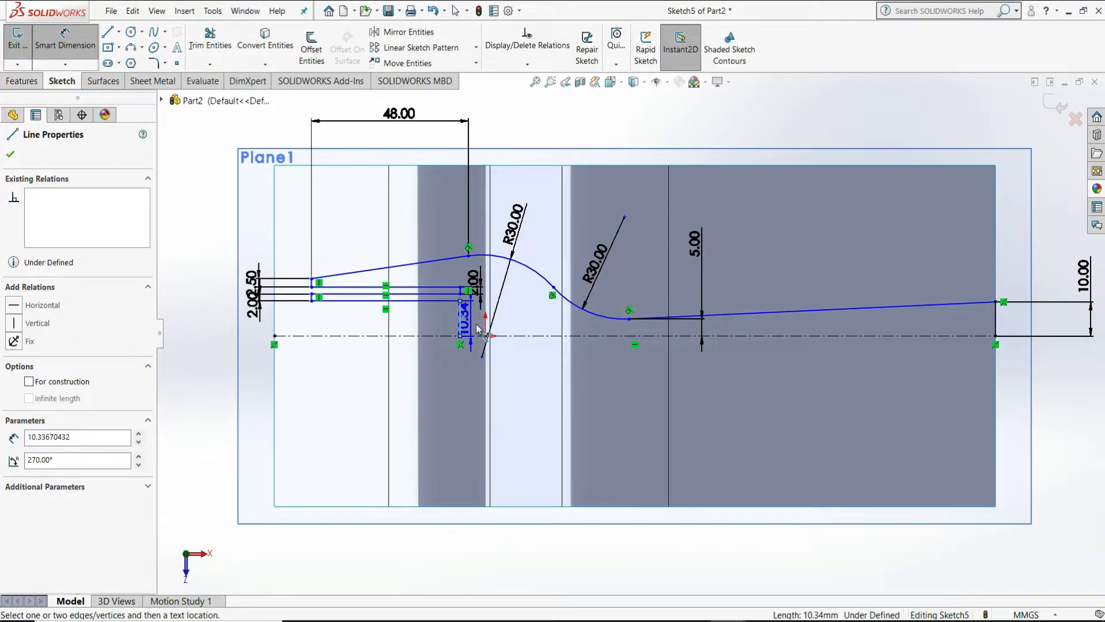
{"action": "left_click", "coordinate": [519, 326]}
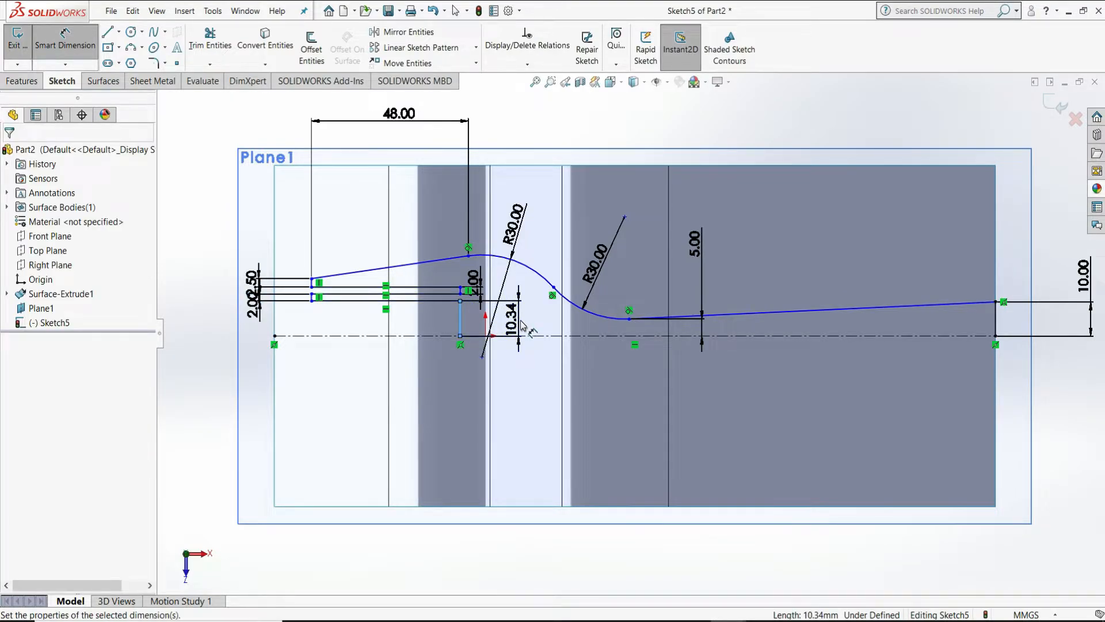
{"action": "key", "text": "Return"}
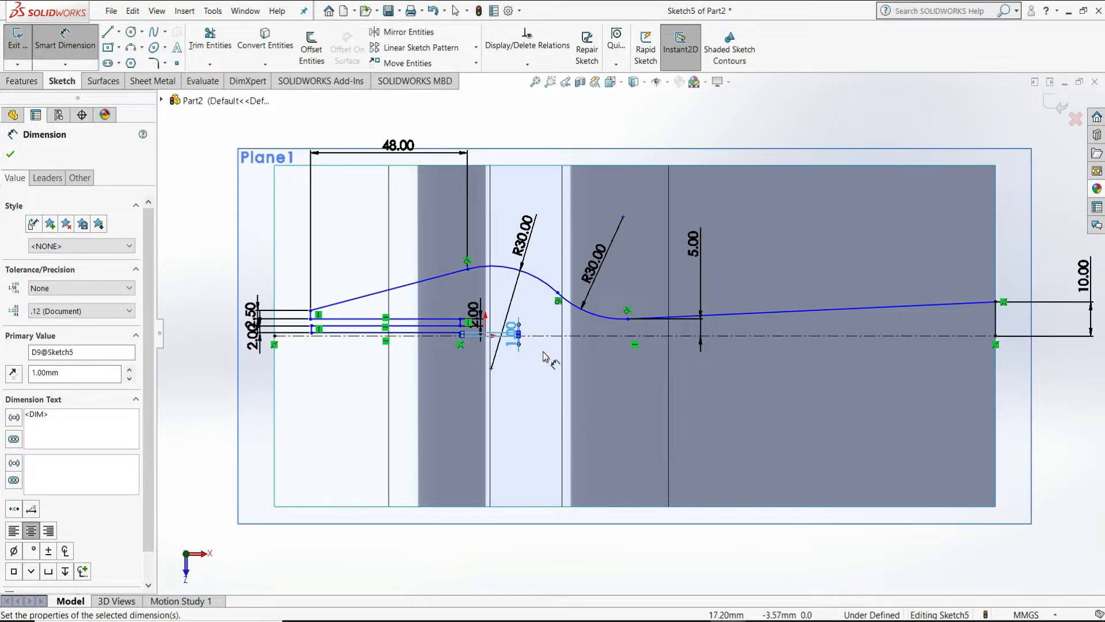
{"action": "right_click", "coordinate": [550, 385]}
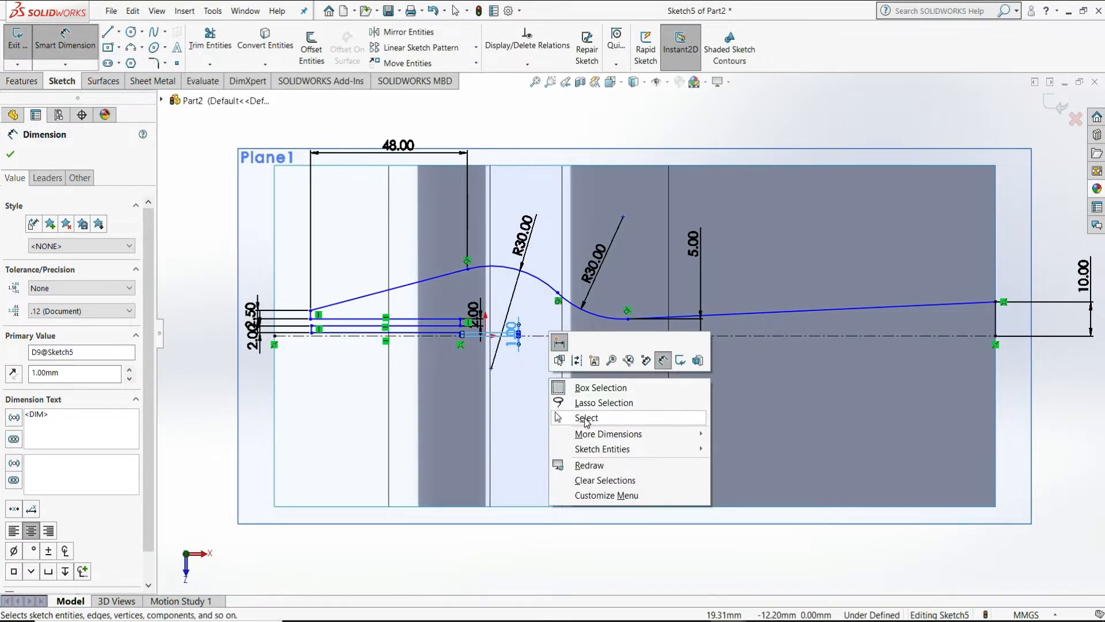
{"action": "left_click", "coordinate": [571, 419]}
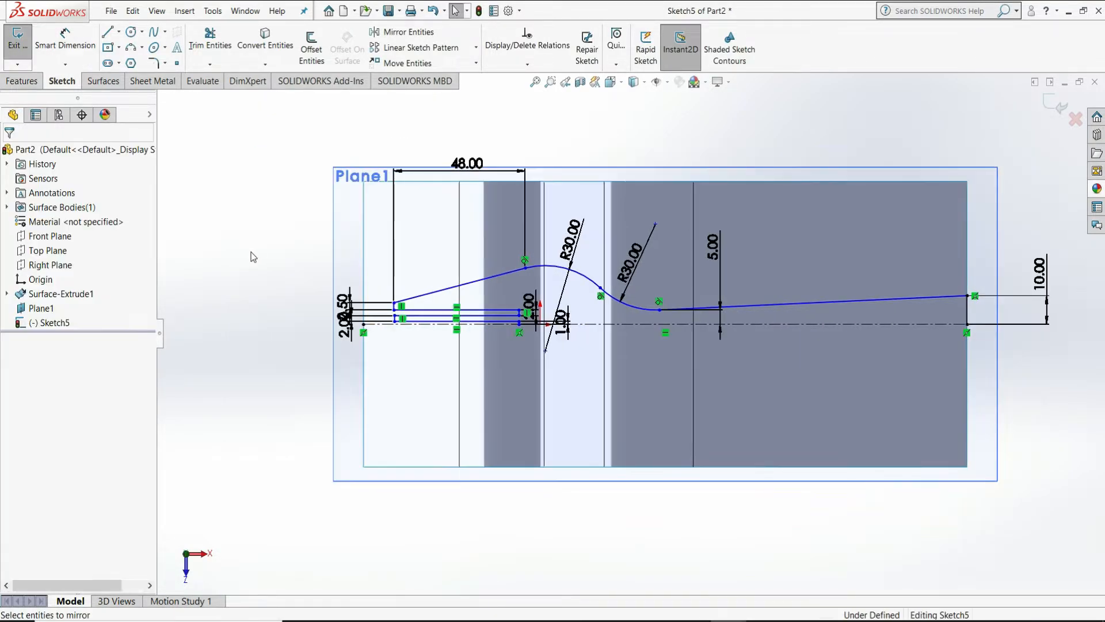
Round the outline's upper right corner with a 5 mm sketch fillet
{"action": "left_click", "coordinate": [160, 66]}
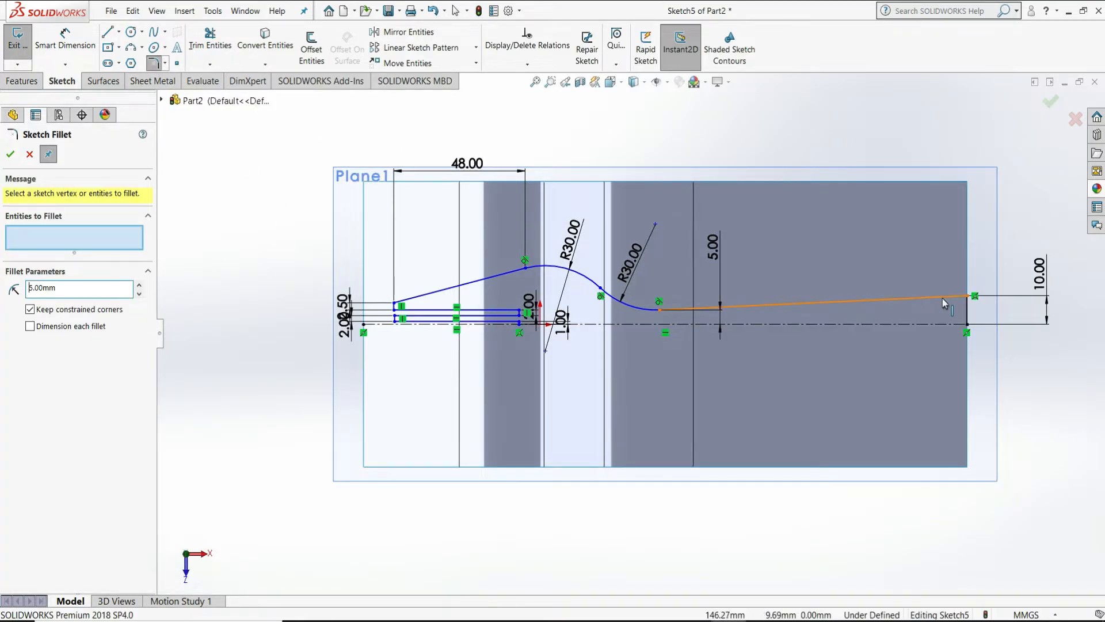
{"action": "left_click", "coordinate": [968, 297]}
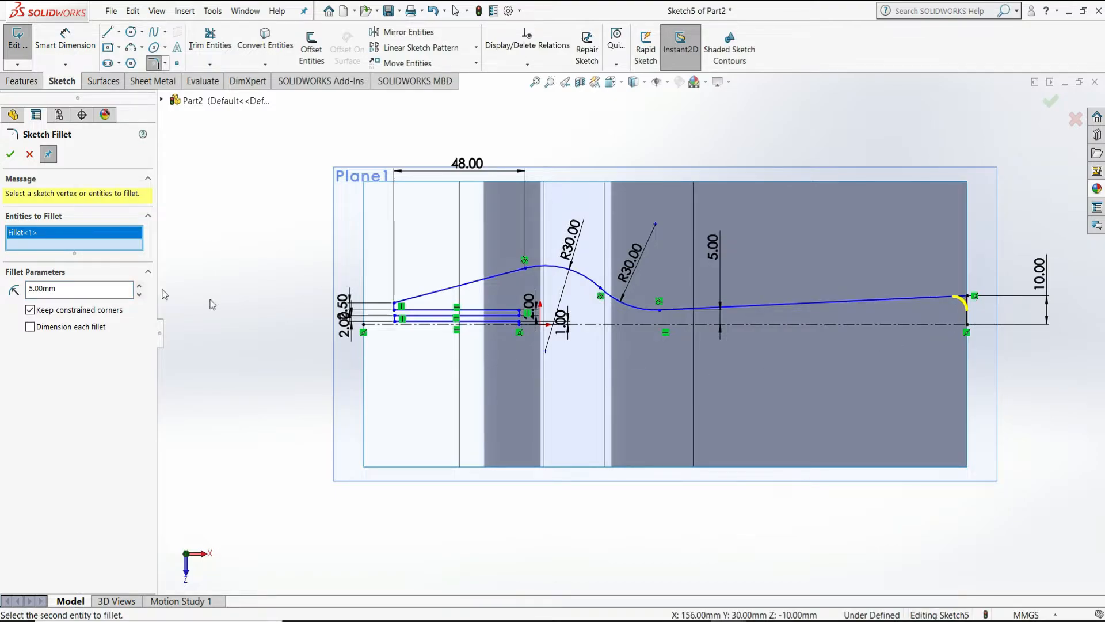
{"action": "left_click", "coordinate": [14, 155]}
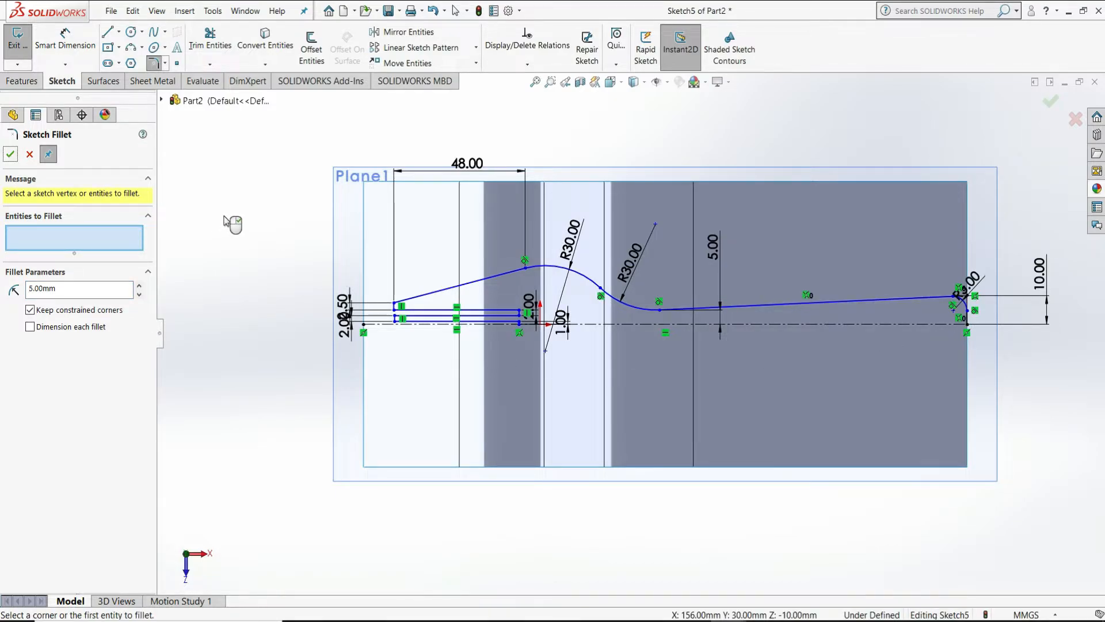
{"action": "left_click", "coordinate": [12, 155]}
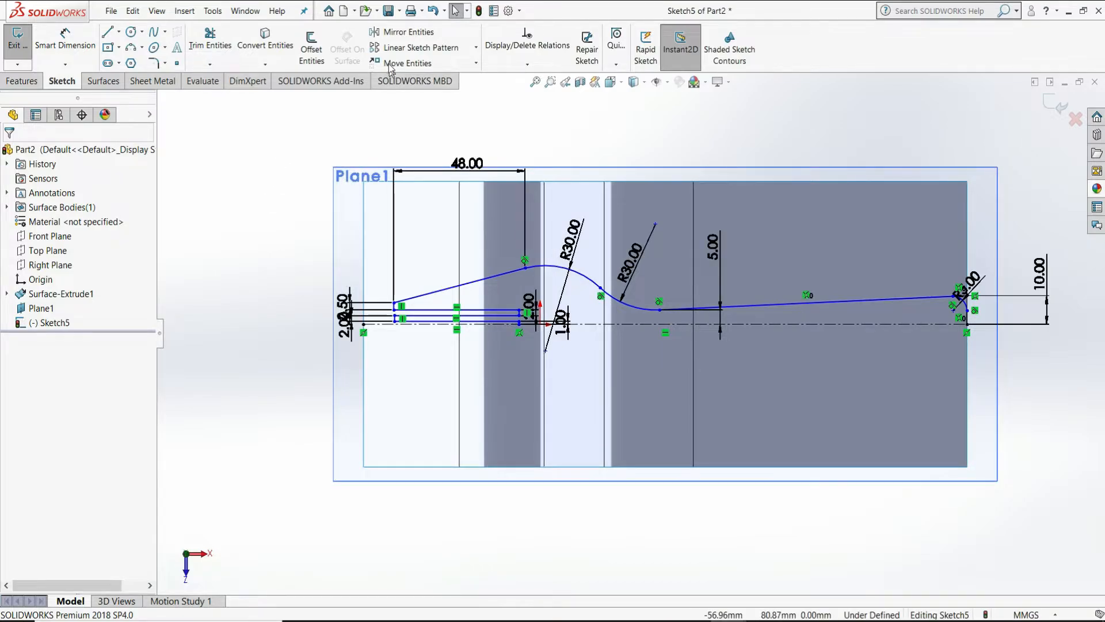
Start mirroring the sketch and choose the right end line, fillet arc, long sloping line, both 30 mm arcs and left sloping line as entities
{"action": "left_click", "coordinate": [405, 31]}
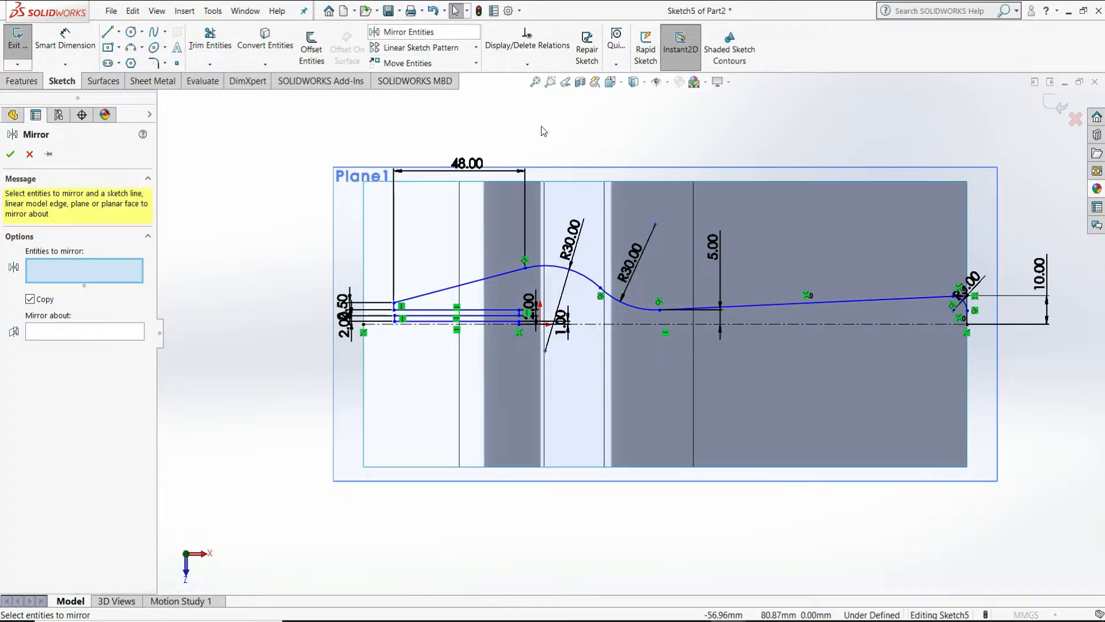
{"action": "left_click", "coordinate": [969, 319]}
{"action": "scroll", "coordinate": [972, 322], "scroll_direction": "down", "scroll_amount": 2}
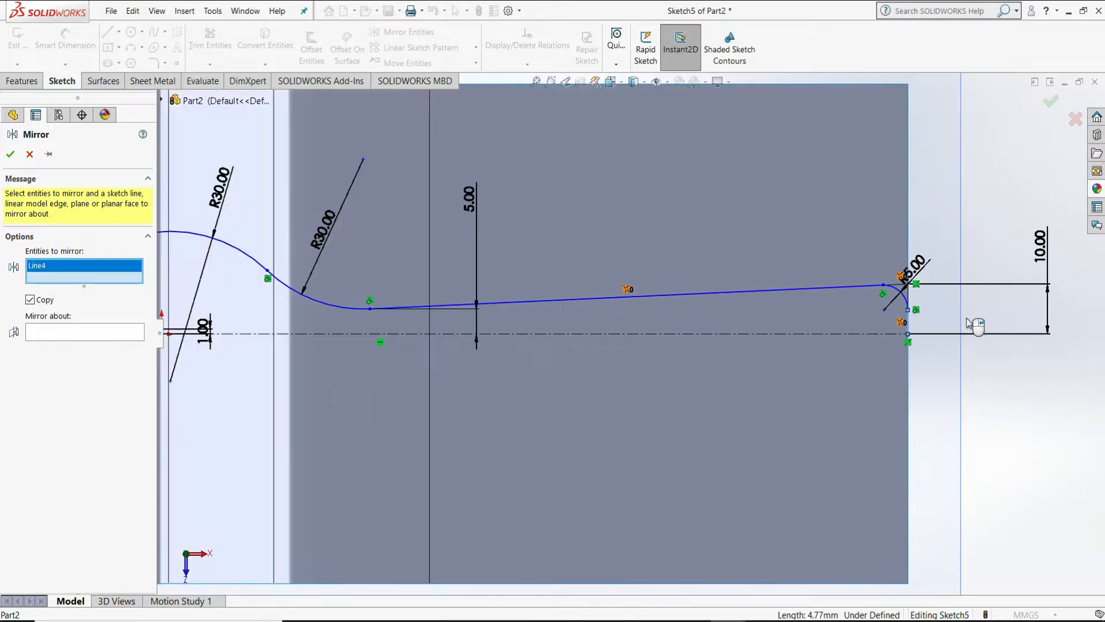
{"action": "scroll", "coordinate": [973, 324], "scroll_direction": "down", "scroll_amount": 1}
{"action": "left_click", "coordinate": [876, 291]}
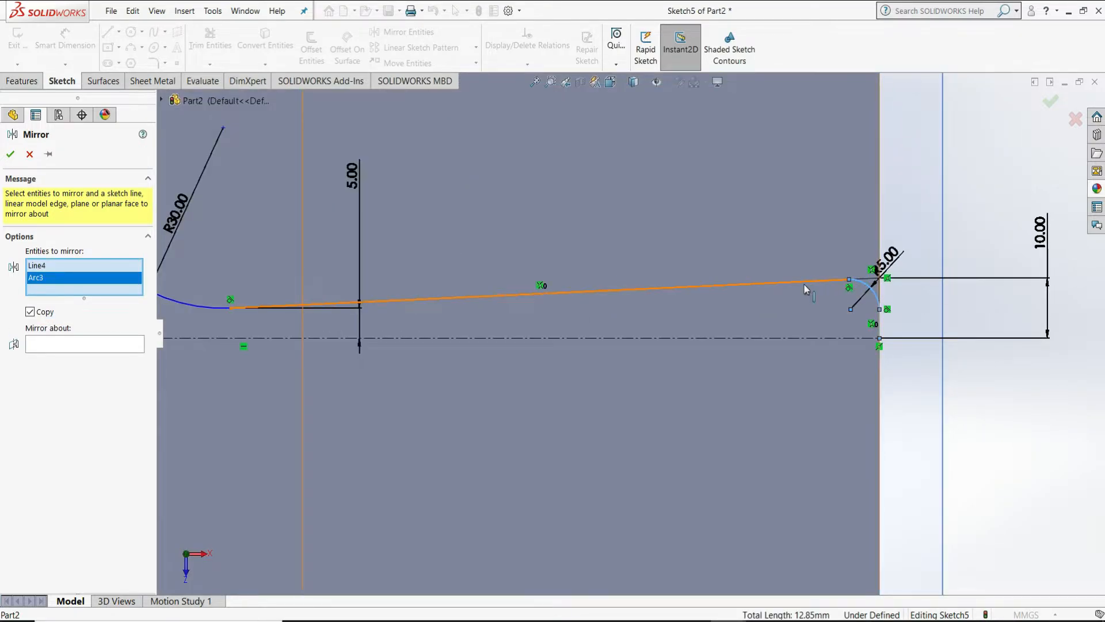
{"action": "left_click", "coordinate": [804, 288]}
{"action": "scroll", "coordinate": [572, 322], "scroll_direction": "up", "scroll_amount": 3}
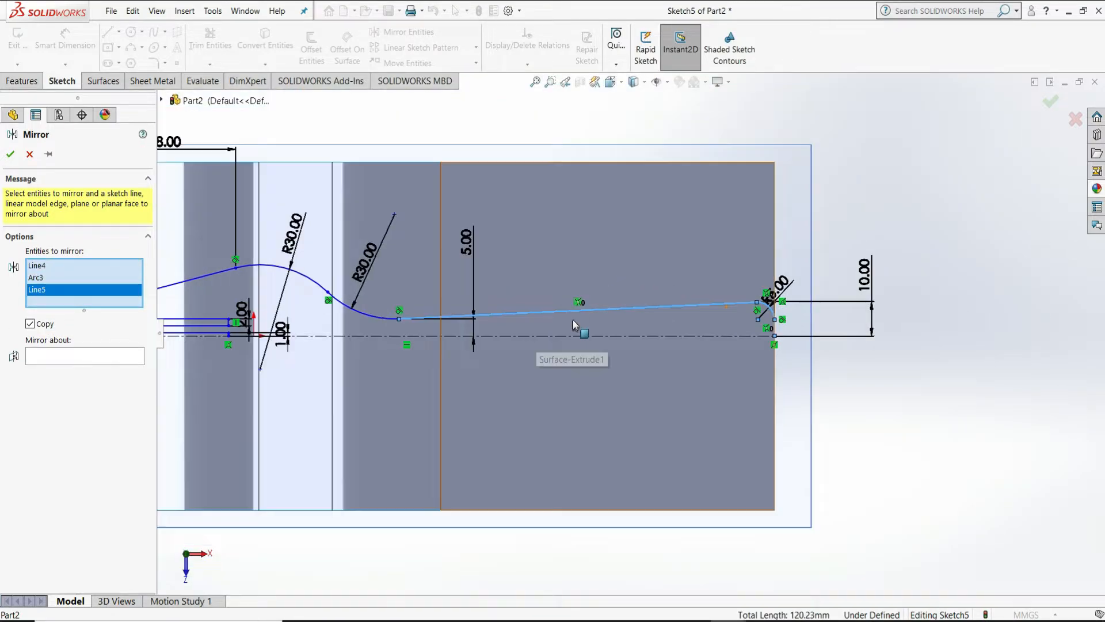
{"action": "left_click", "coordinate": [346, 311]}
{"action": "left_click", "coordinate": [309, 282]}
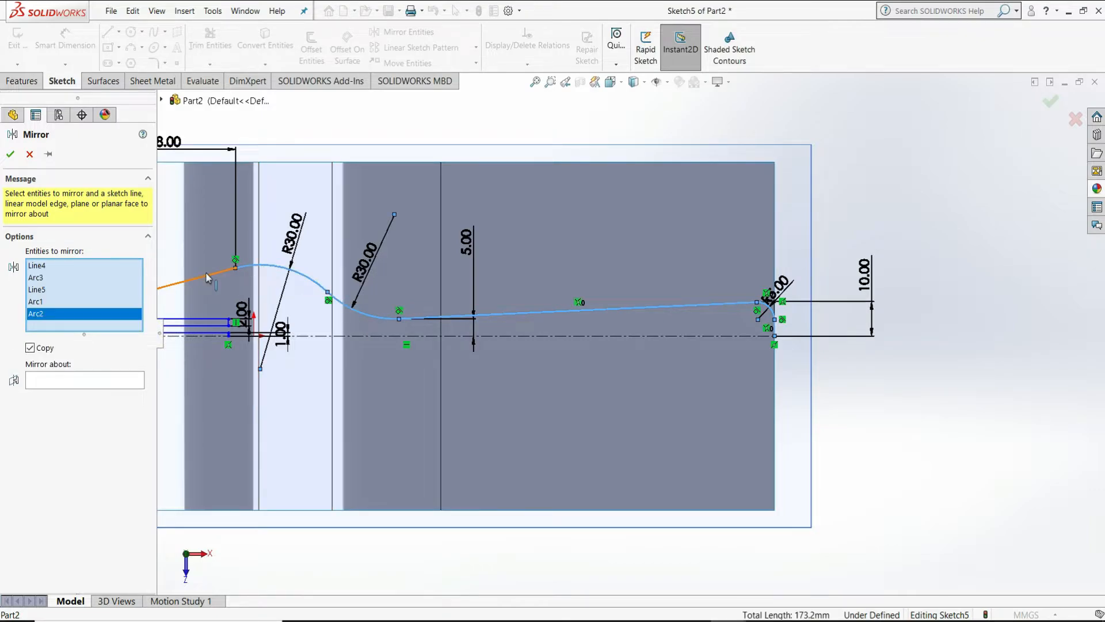
{"action": "left_click", "coordinate": [208, 278]}
Add the left end line, the long horizontal notch lines and the short vertical notch lines to the mirror entities
{"action": "scroll", "coordinate": [521, 368], "scroll_direction": "up", "scroll_amount": 3}
{"action": "scroll", "coordinate": [288, 331], "scroll_direction": "down", "scroll_amount": 4}
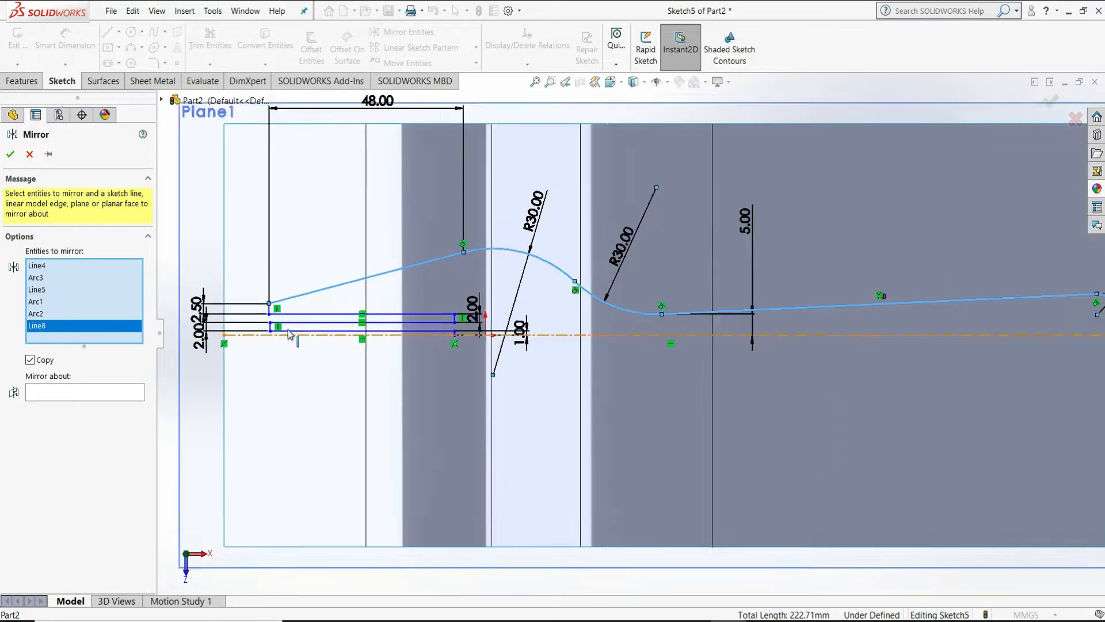
{"action": "scroll", "coordinate": [290, 334], "scroll_direction": "down", "scroll_amount": 2}
{"action": "left_click", "coordinate": [326, 322]}
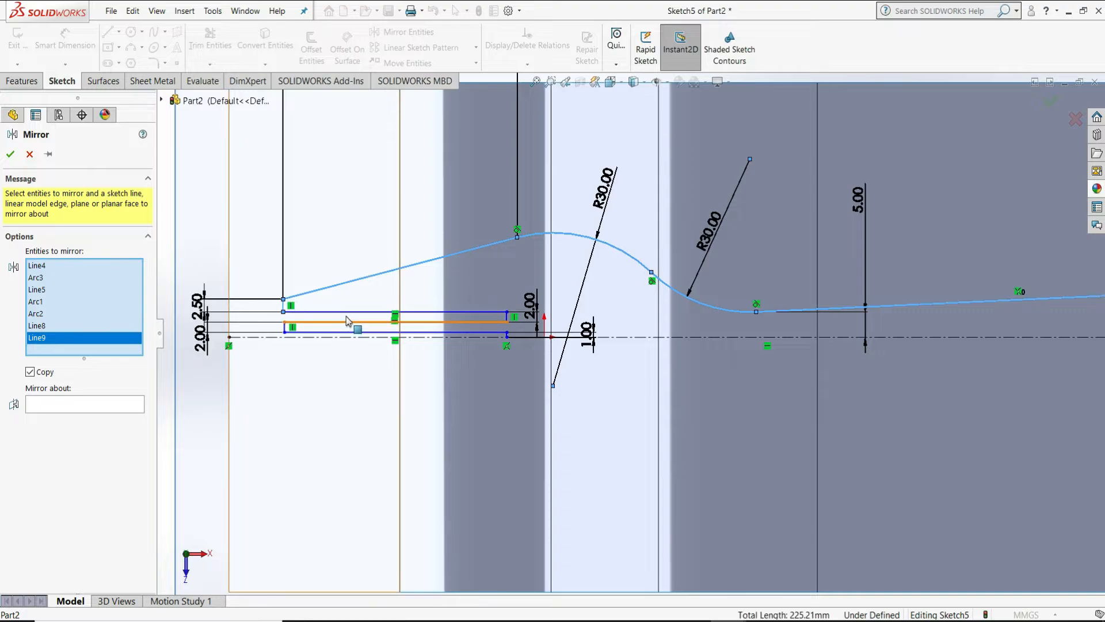
{"action": "left_click", "coordinate": [368, 312]}
{"action": "left_click", "coordinate": [297, 332]}
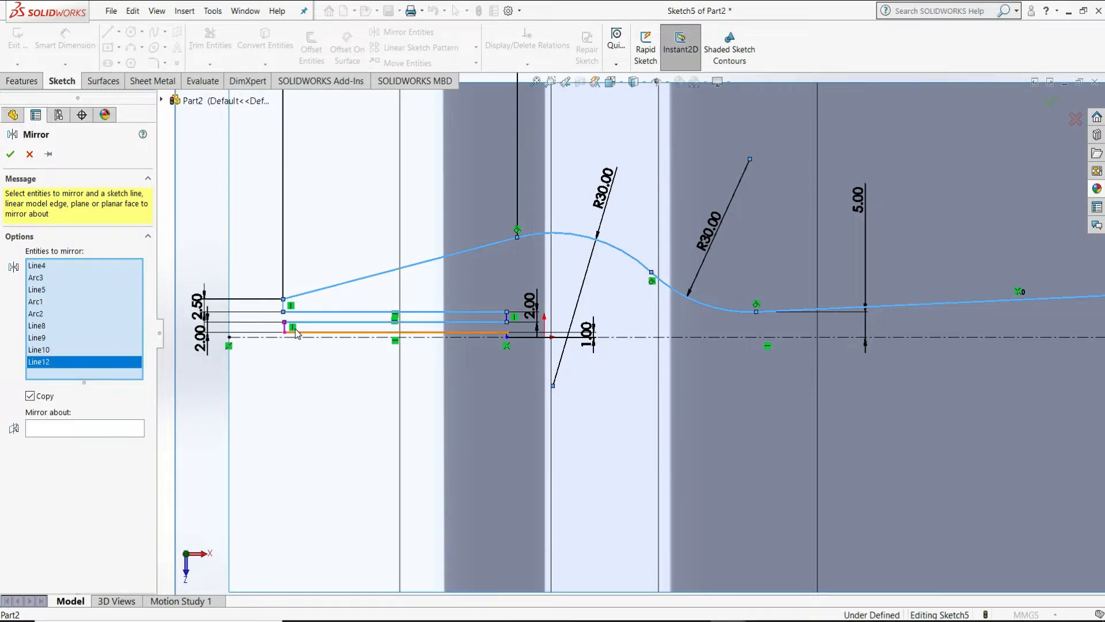
{"action": "left_click", "coordinate": [285, 328]}
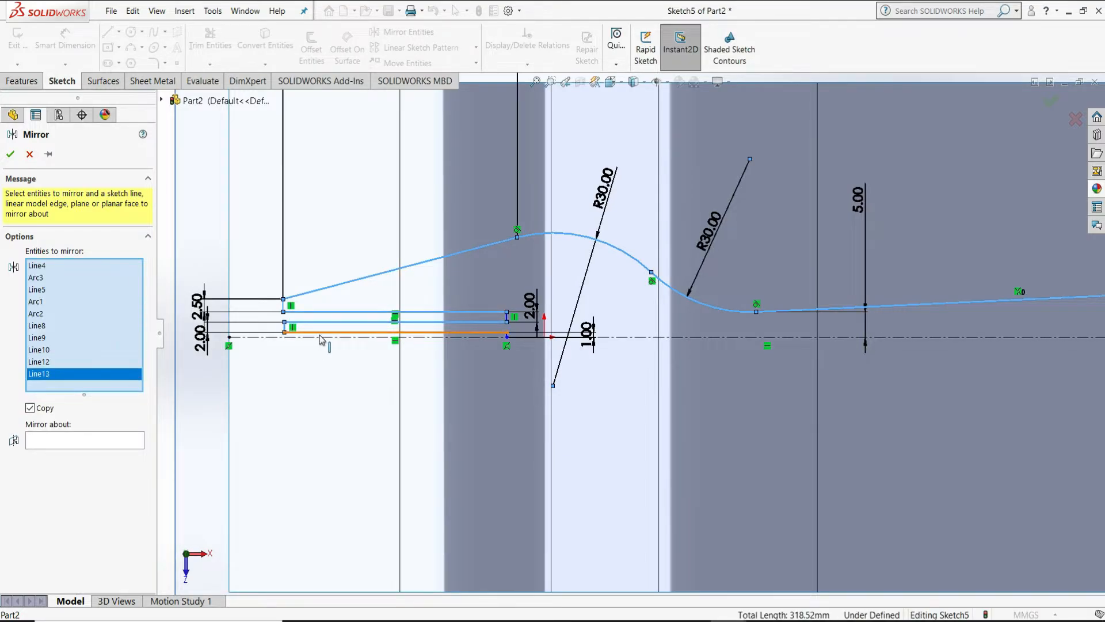
{"action": "left_click", "coordinate": [321, 338]}
{"action": "scroll", "coordinate": [518, 319], "scroll_direction": "down", "scroll_amount": 3}
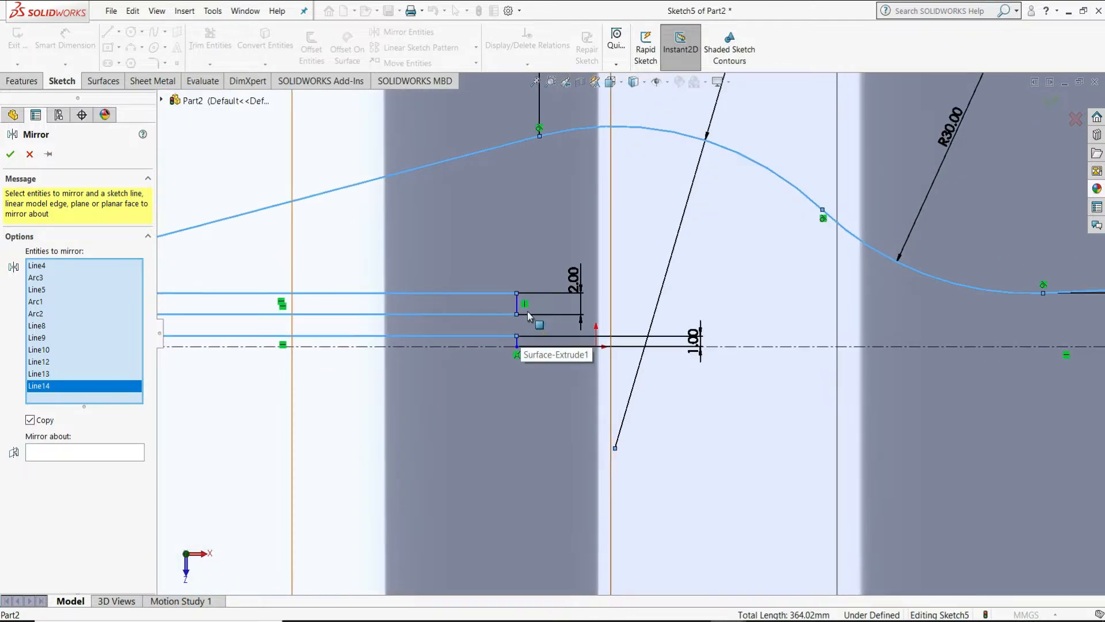
{"action": "left_click", "coordinate": [517, 304]}
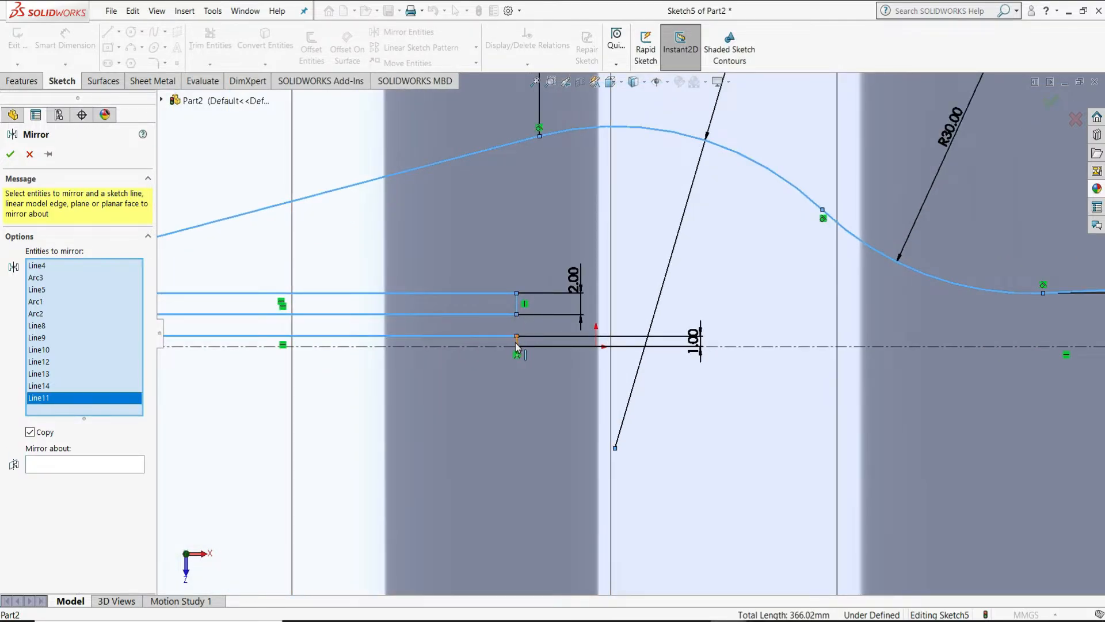
{"action": "left_click", "coordinate": [517, 342]}
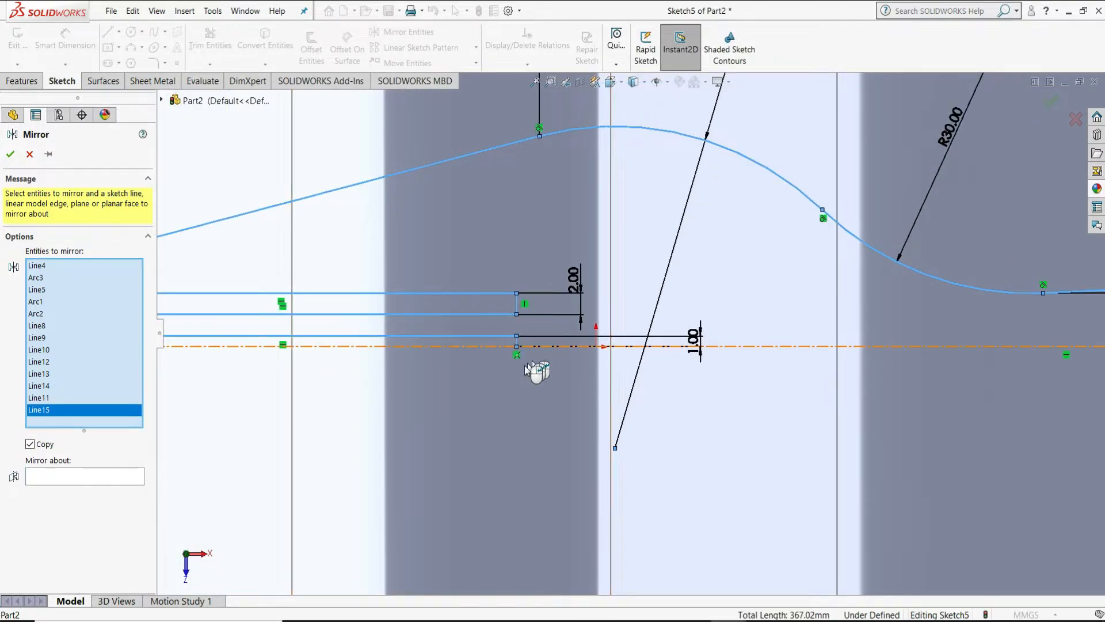
Mirror the chosen half-outline entities about the horizontal centerline, keeping the originals
{"action": "left_click", "coordinate": [75, 476]}
{"action": "left_click", "coordinate": [781, 346]}
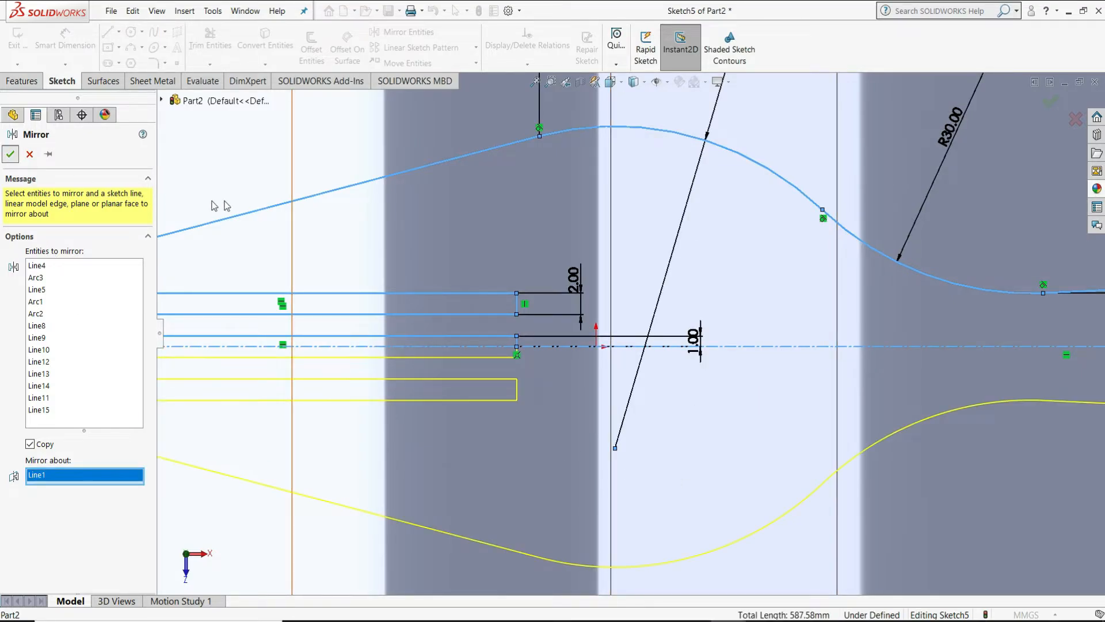
{"action": "key", "text": "f"}
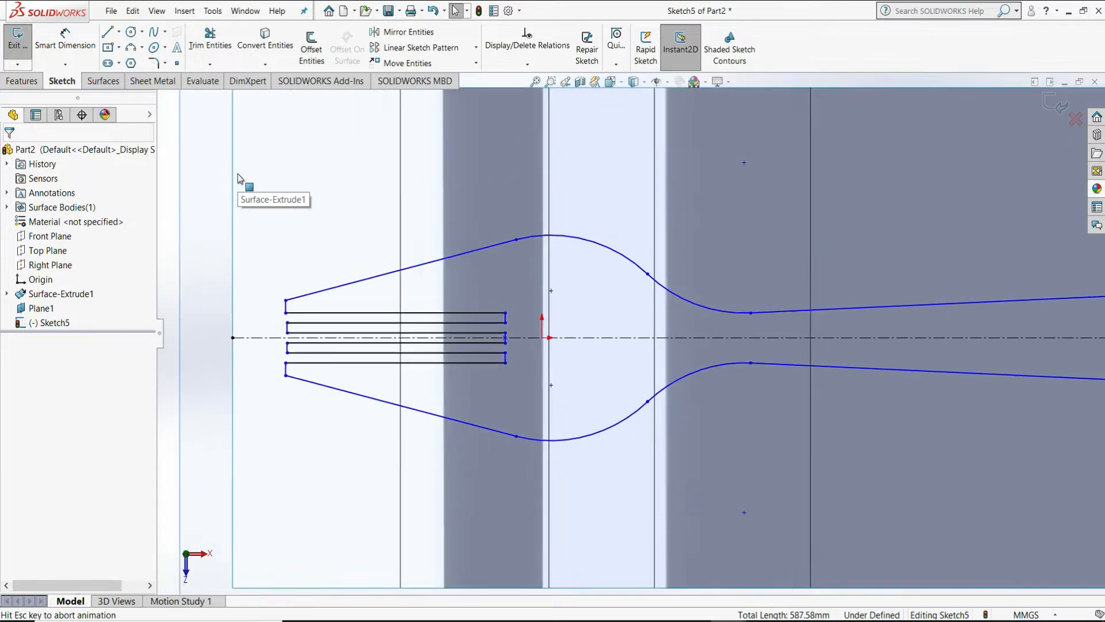
Exit the outline sketch and hide the offset plane
{"action": "left_click", "coordinate": [13, 44]}
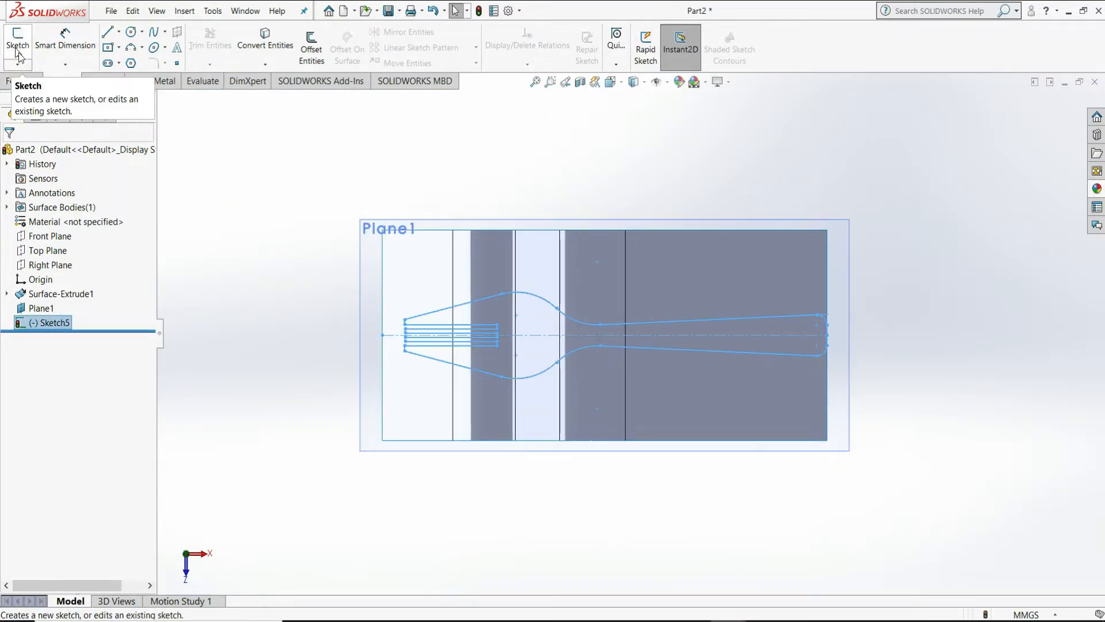
{"action": "left_click", "coordinate": [364, 261]}
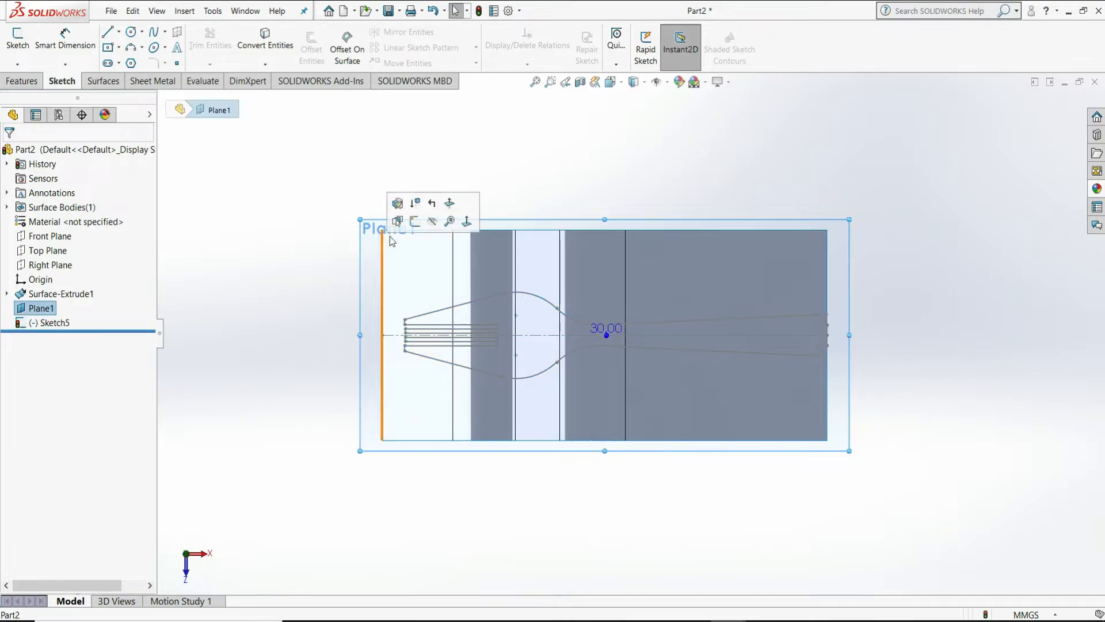
{"action": "left_click", "coordinate": [432, 223]}
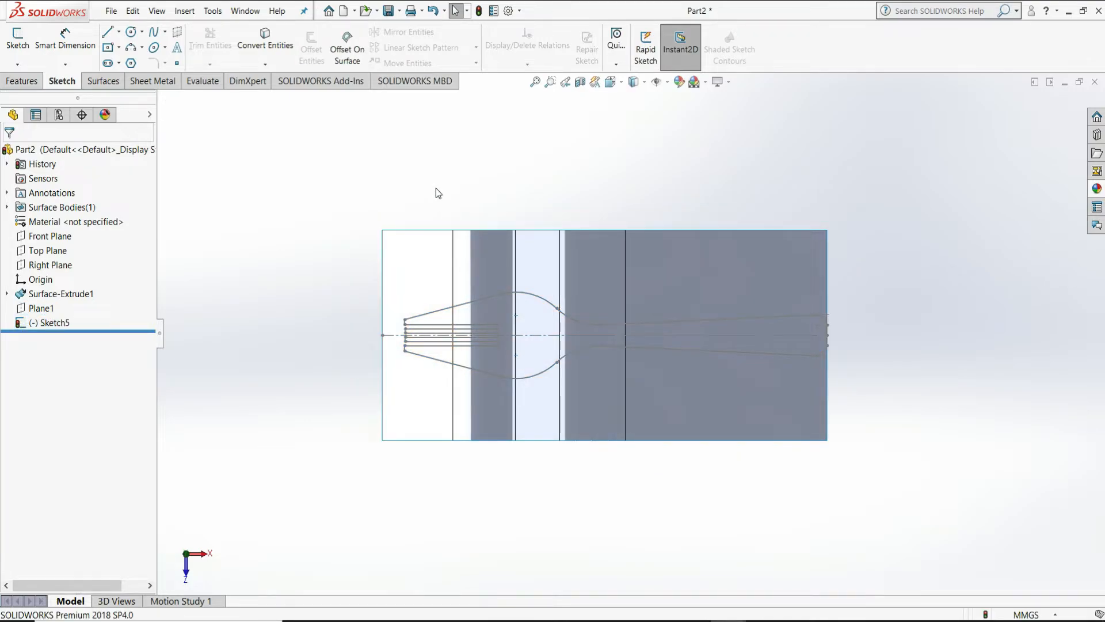
Start a projected curve of the sketch-on-faces type, using the mirrored outline sketch as the source
{"action": "middle_click_drag", "start_coordinate": [784, 264], "coordinate": [789, 86]}
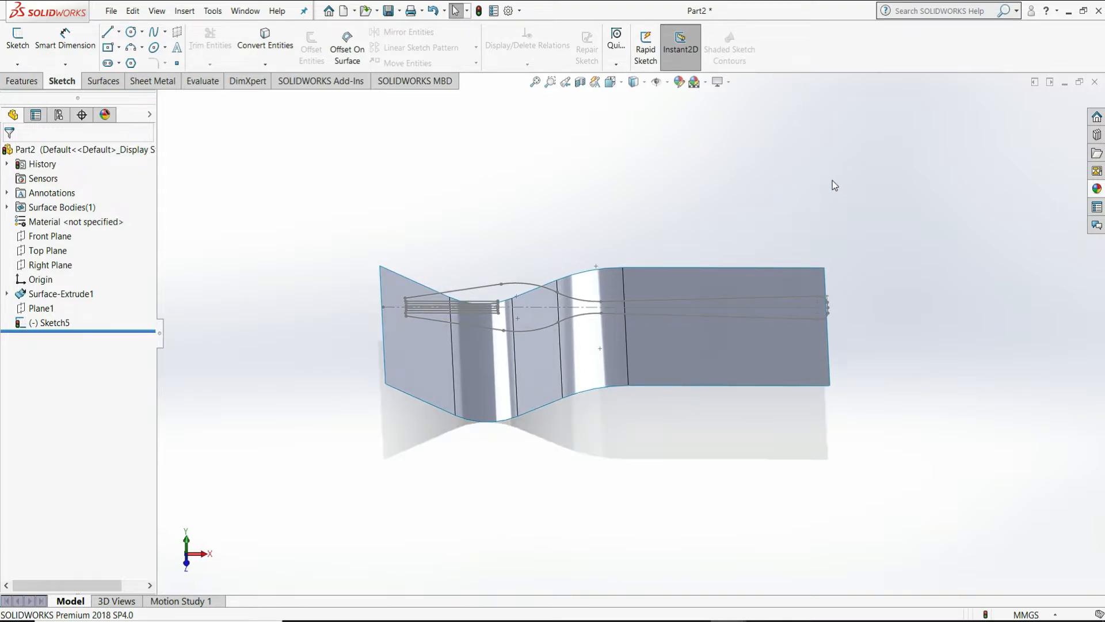
{"action": "left_click", "coordinate": [22, 81]}
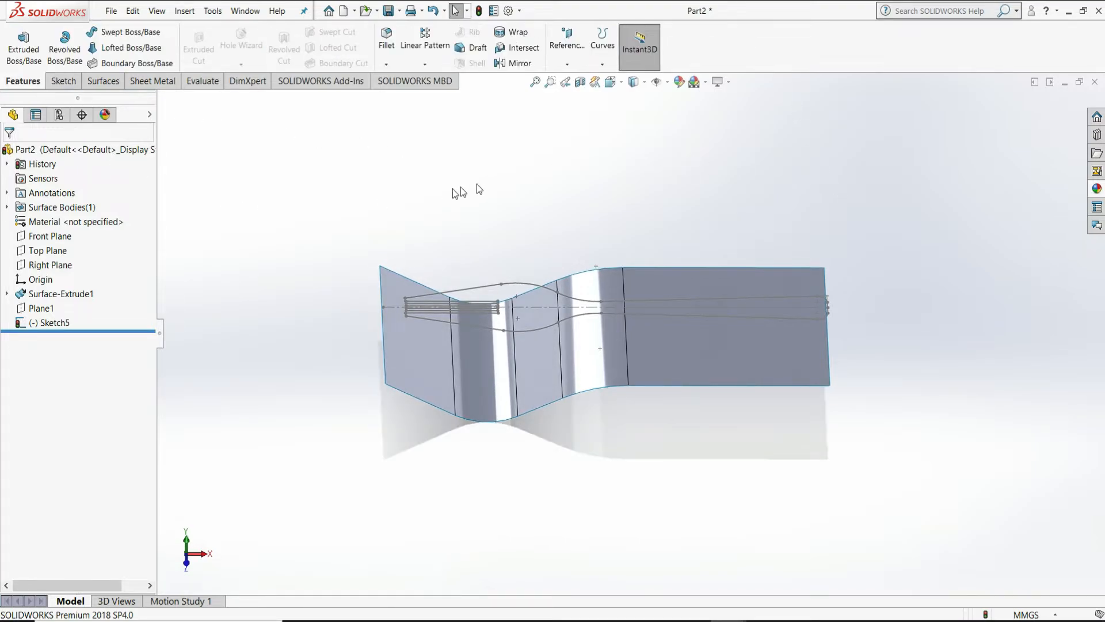
{"action": "left_click", "coordinate": [599, 64]}
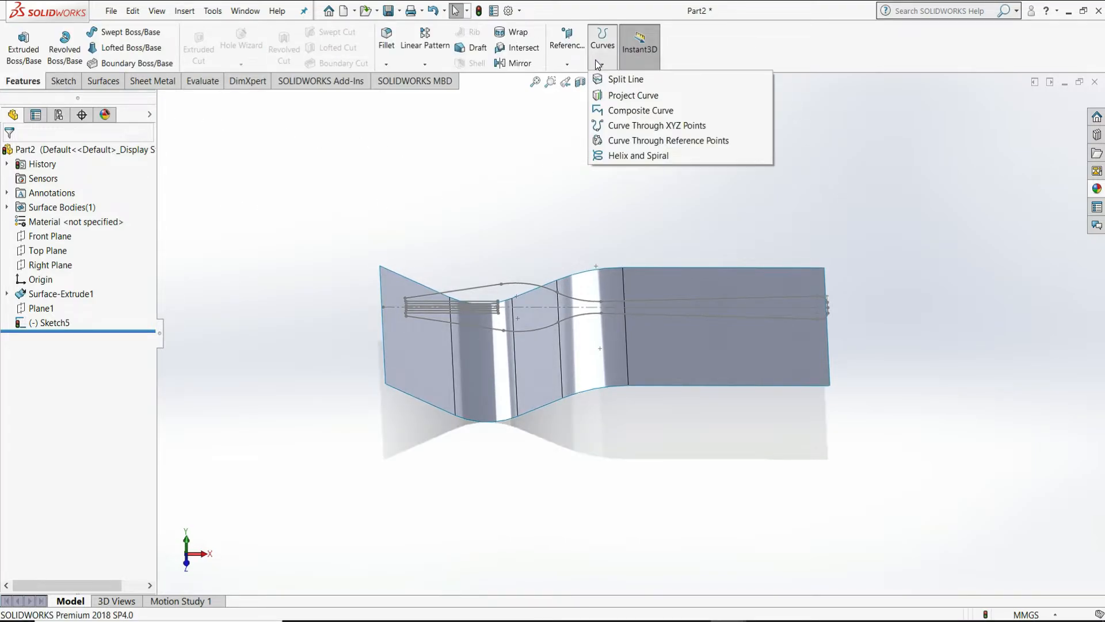
{"action": "left_click", "coordinate": [629, 102]}
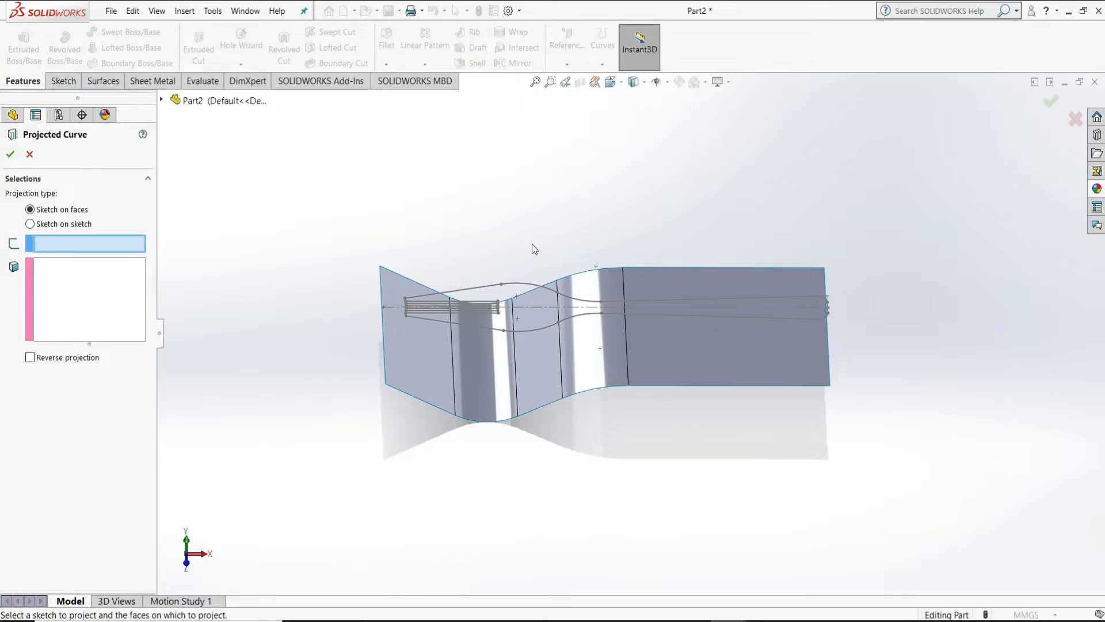
{"action": "left_click", "coordinate": [483, 330]}
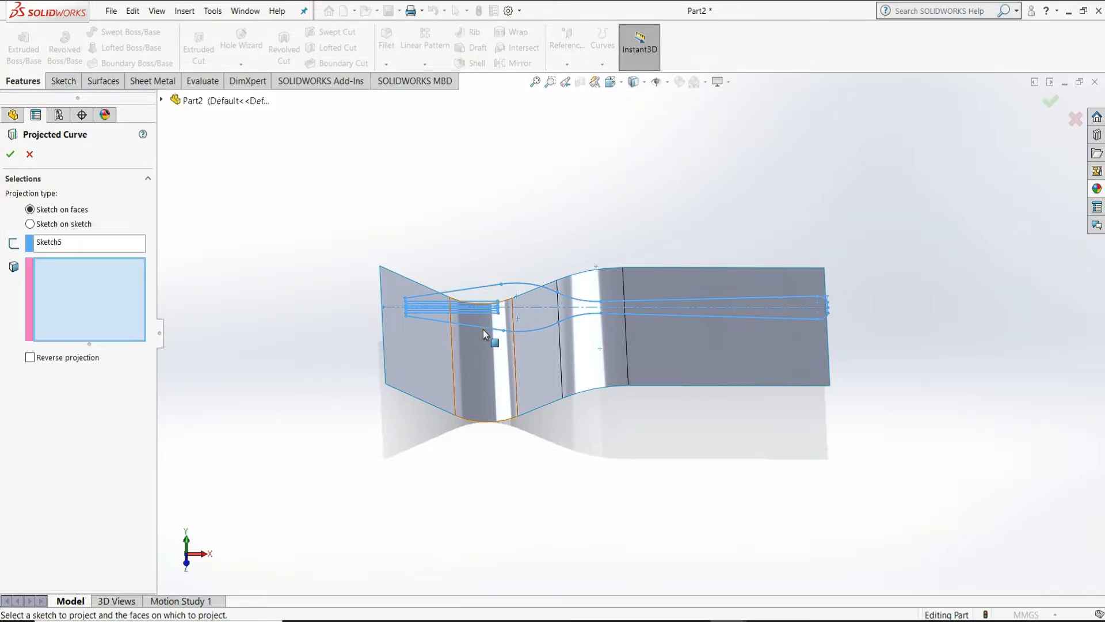
Project the outline onto all five faces of the wavy surface with the projection direction reversed
{"action": "left_click", "coordinate": [684, 368]}
{"action": "left_click", "coordinate": [599, 377]}
{"action": "left_click", "coordinate": [525, 385]}
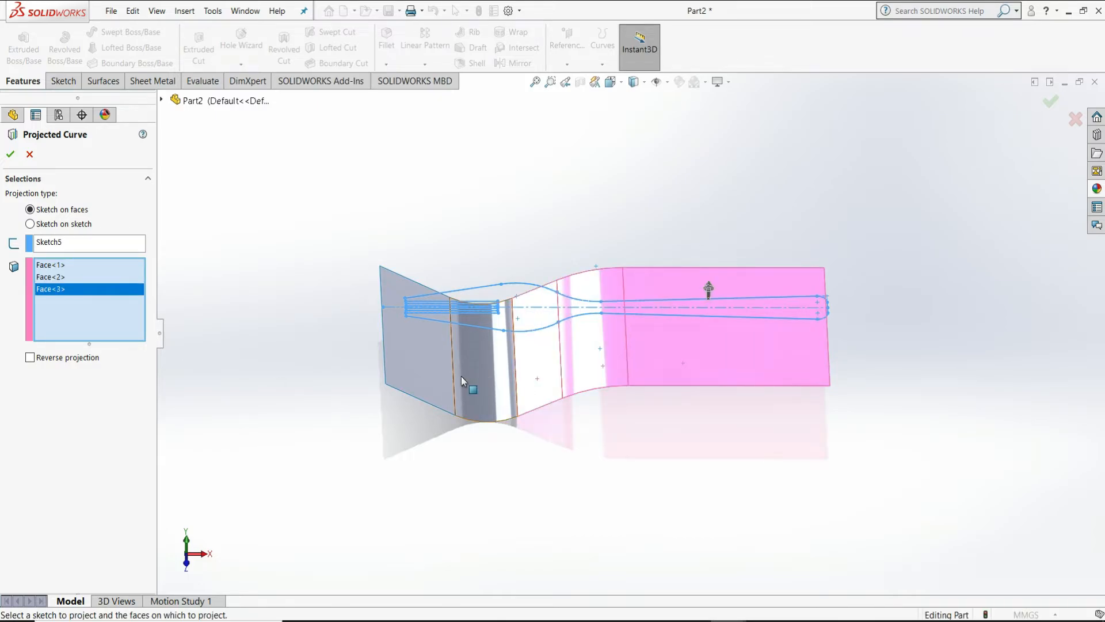
{"action": "left_click", "coordinate": [469, 382]}
{"action": "left_click", "coordinate": [432, 384]}
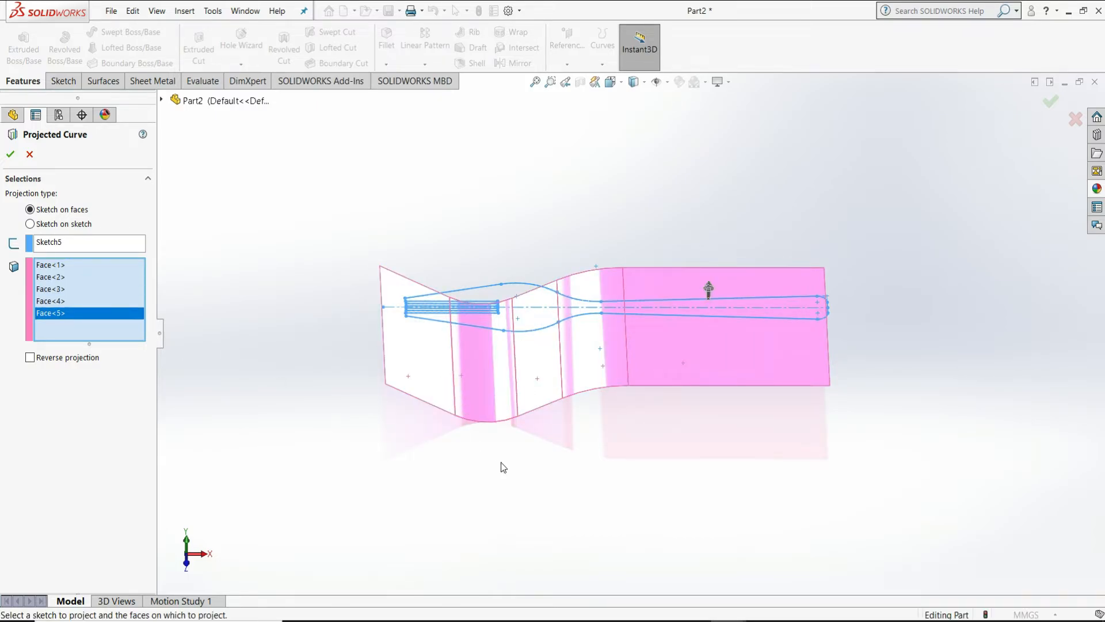
{"action": "left_click", "coordinate": [709, 290]}
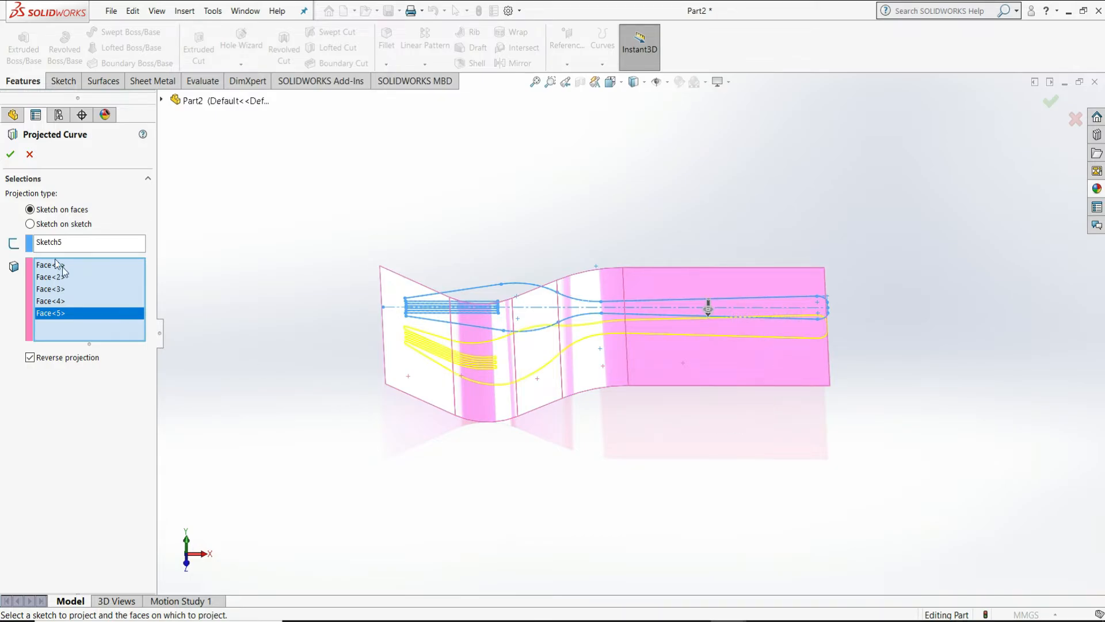
{"action": "left_click", "coordinate": [11, 154]}
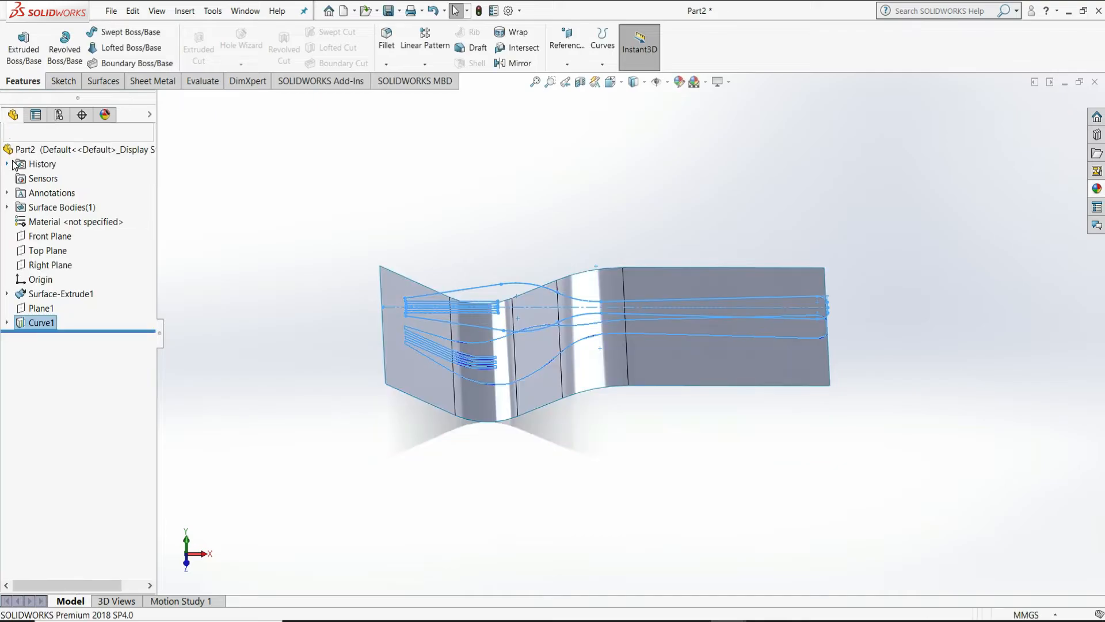
{"action": "left_click", "coordinate": [217, 226]}
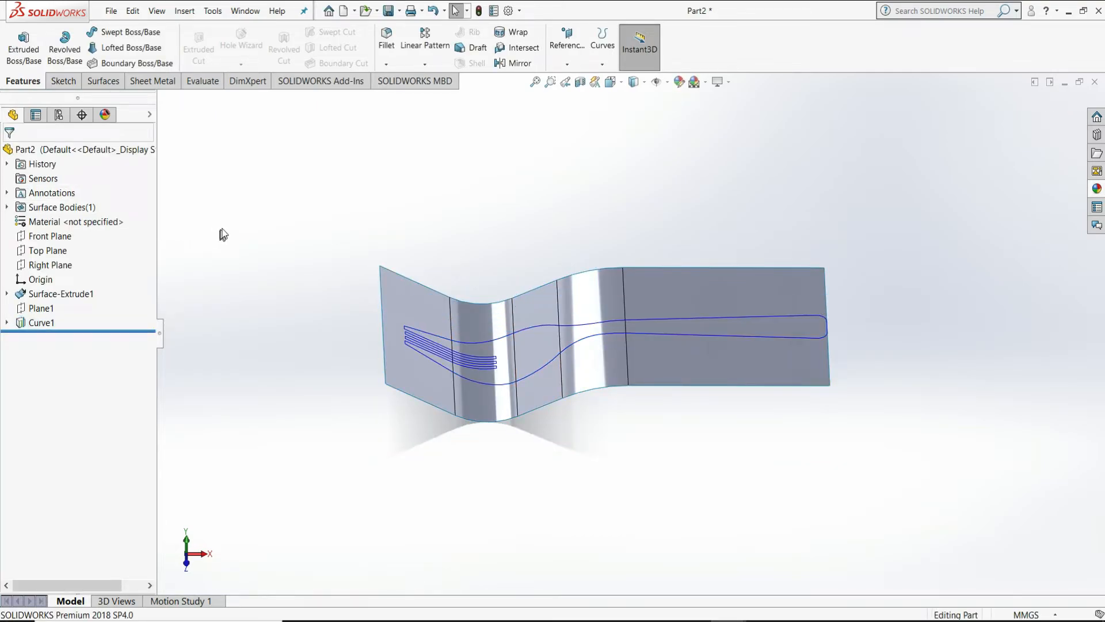
Trim the wavy surface with the projected curve, removing the region outside the fork outline
{"action": "left_click", "coordinate": [104, 85]}
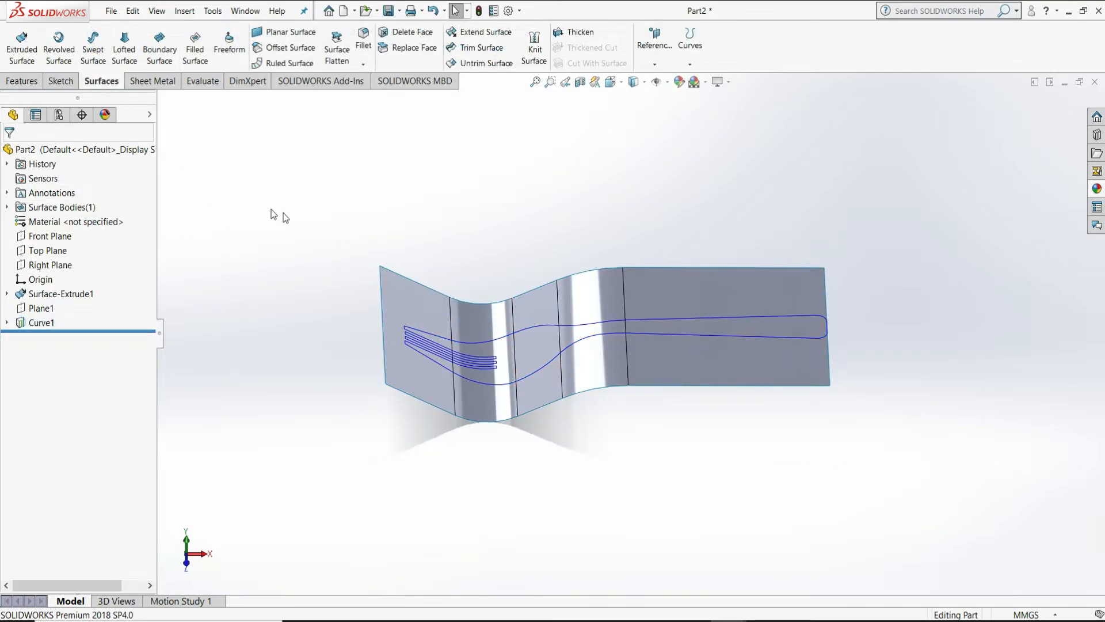
{"action": "left_click", "coordinate": [469, 48]}
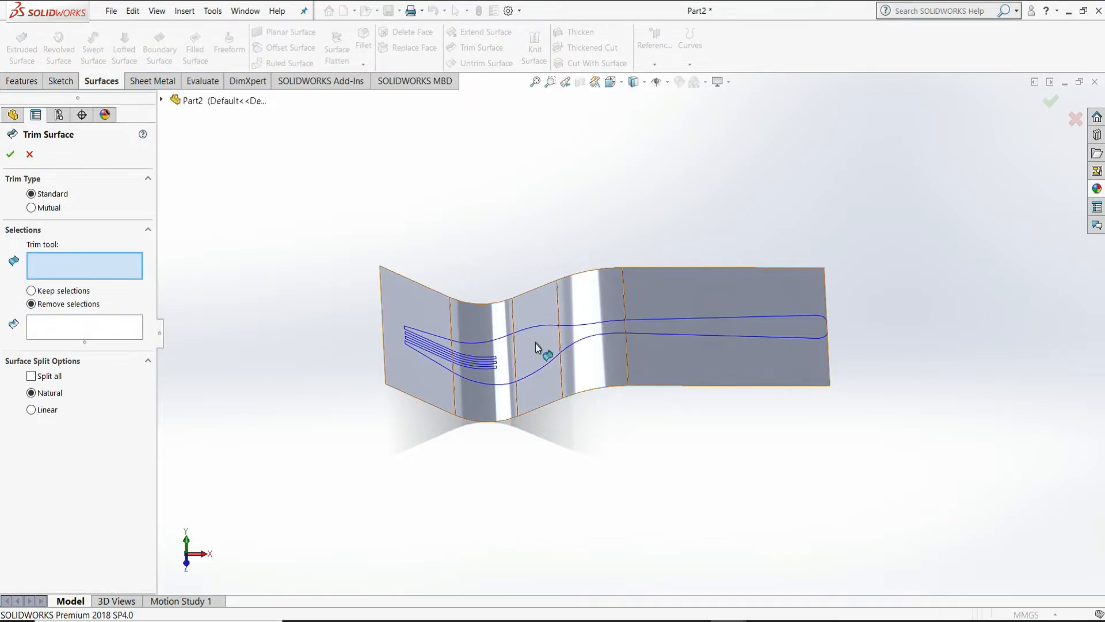
{"action": "left_click", "coordinate": [545, 323]}
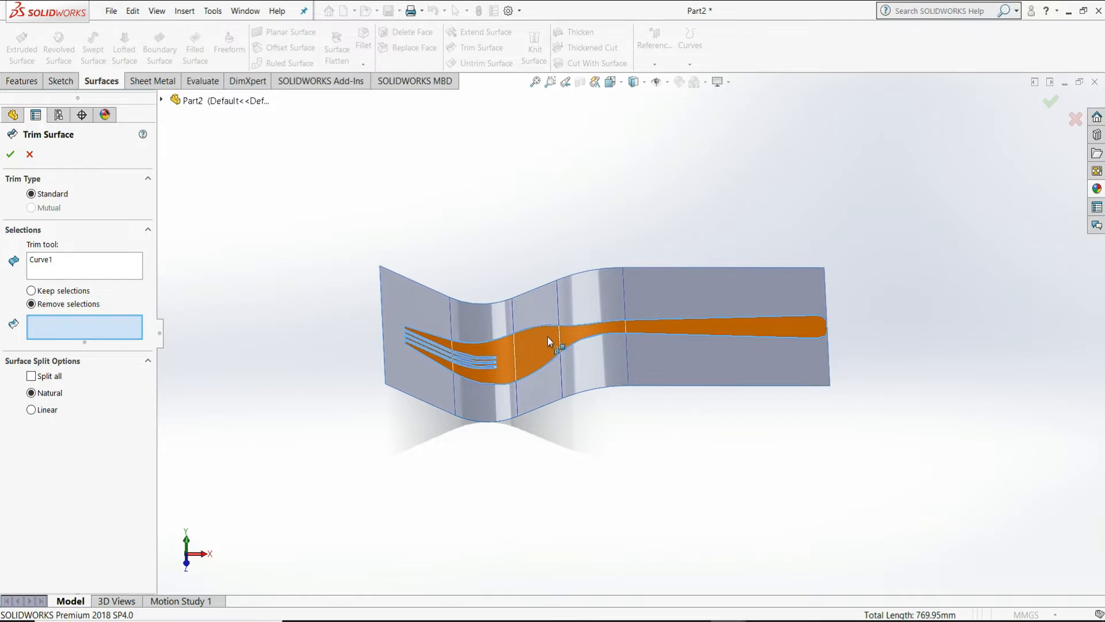
{"action": "left_click", "coordinate": [540, 304]}
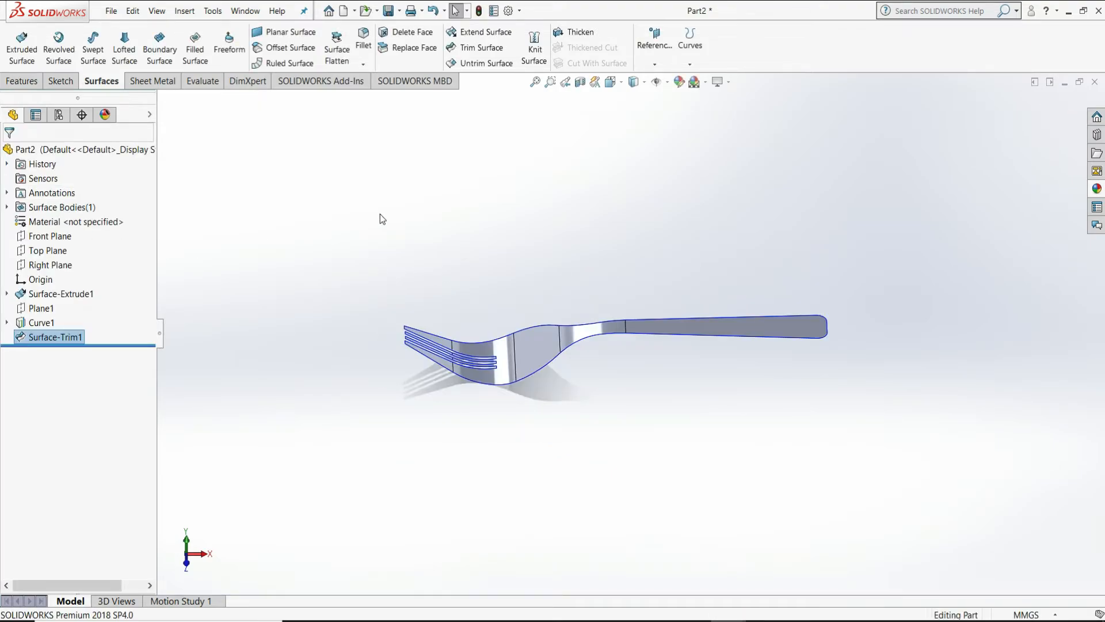
{"action": "left_click", "coordinate": [380, 219]}
Thicken the trimmed fork surface by 1 mm to both sides
{"action": "mouse_move", "coordinate": [683, 258]}
{"action": "middle_mouse_down"}
{"action": "mouse_move", "coordinate": [699, 291]}
{"action": "mouse_move", "coordinate": [636, 345]}
{"action": "mouse_move", "coordinate": [653, 291]}
{"action": "mouse_move", "coordinate": [694, 261]}
{"action": "middle_mouse_up"}
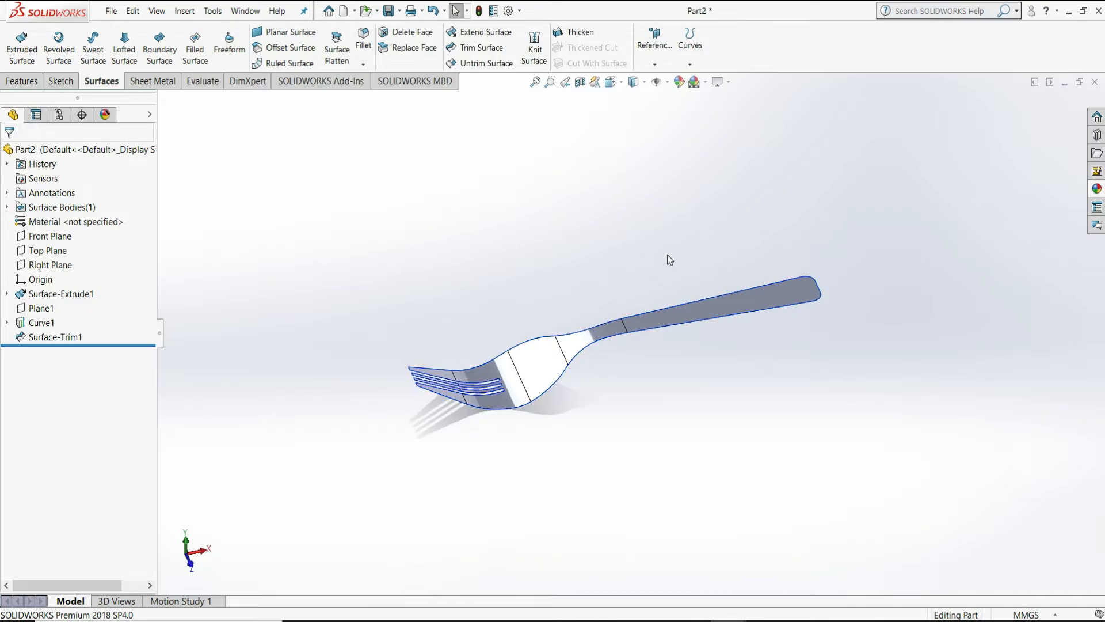
{"action": "left_click", "coordinate": [579, 35]}
{"action": "left_click", "coordinate": [554, 353]}
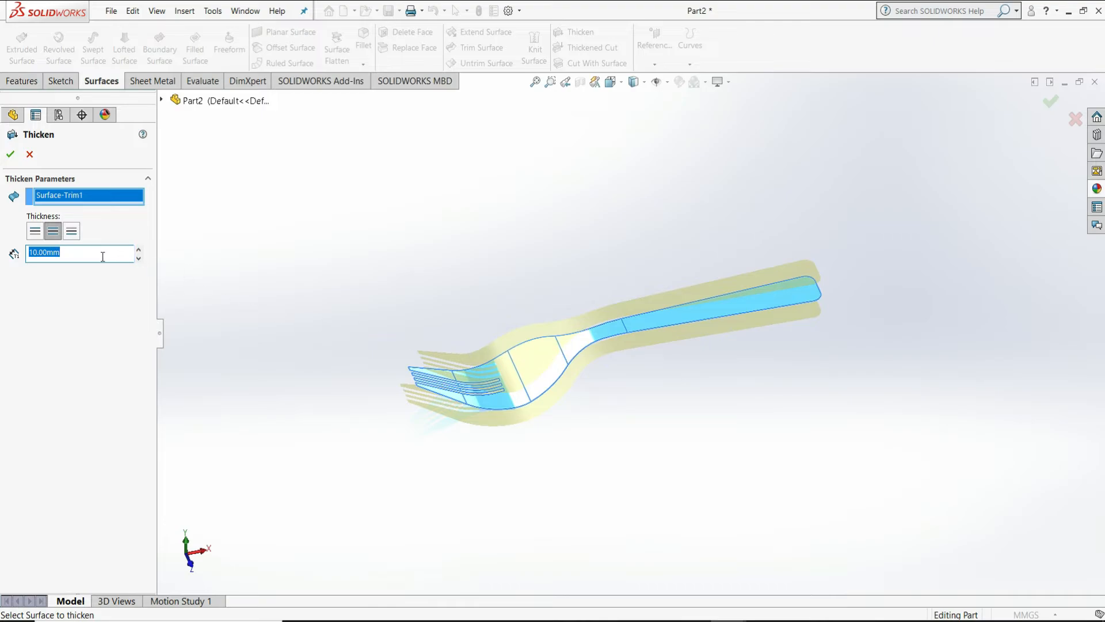
{"action": "type", "text": "1"}
{"action": "key", "text": "Return"}
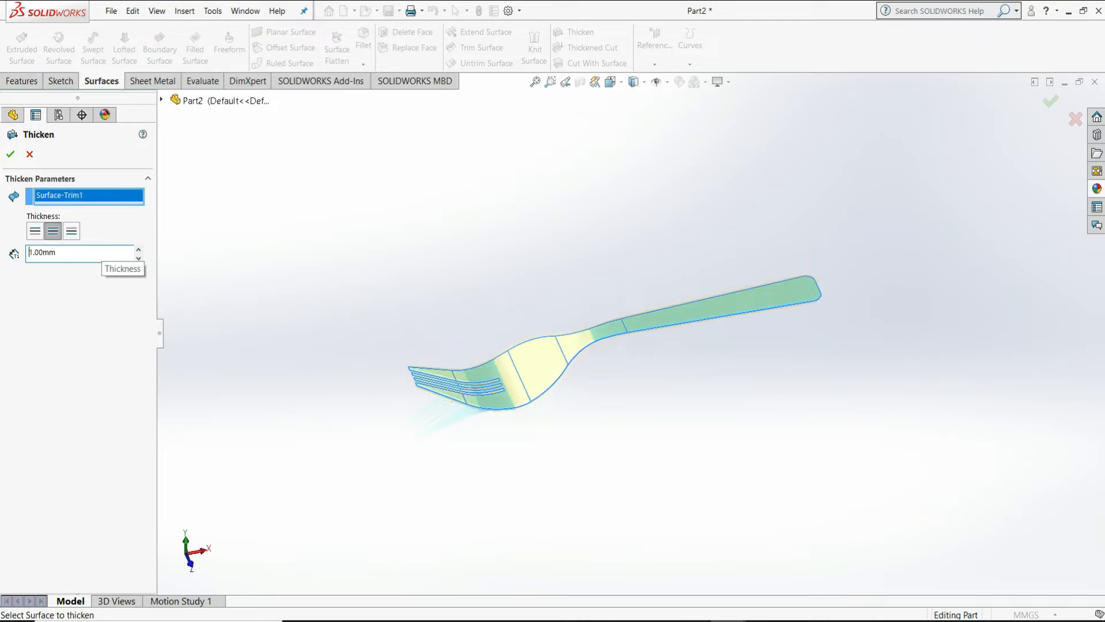
{"action": "left_click", "coordinate": [53, 232]}
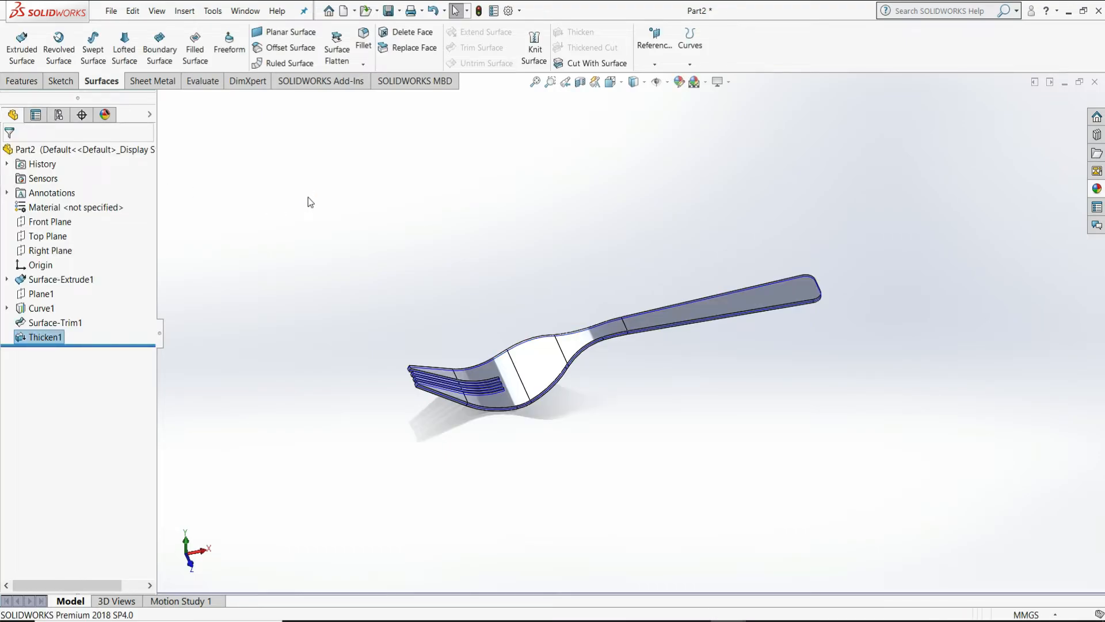
Hide the projected curve around the thickened fork
{"action": "middle_click_drag", "start_coordinate": [609, 250], "coordinate": [643, 293]}
{"action": "scroll", "coordinate": [524, 367], "scroll_direction": "down", "scroll_amount": 5}
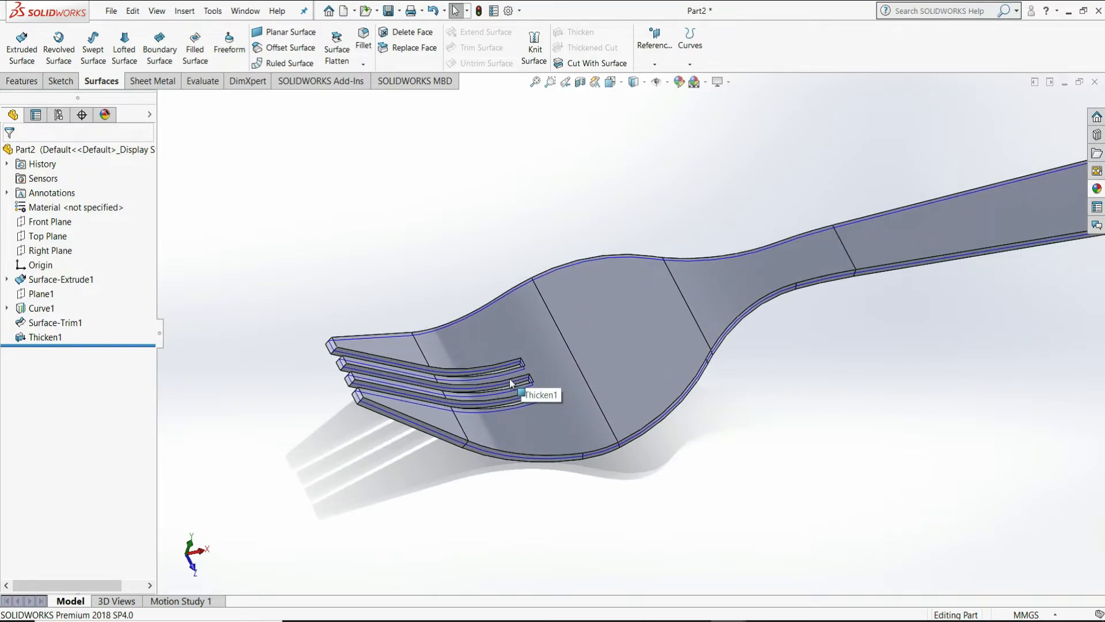
{"action": "left_click", "coordinate": [42, 308]}
{"action": "left_click", "coordinate": [55, 295]}
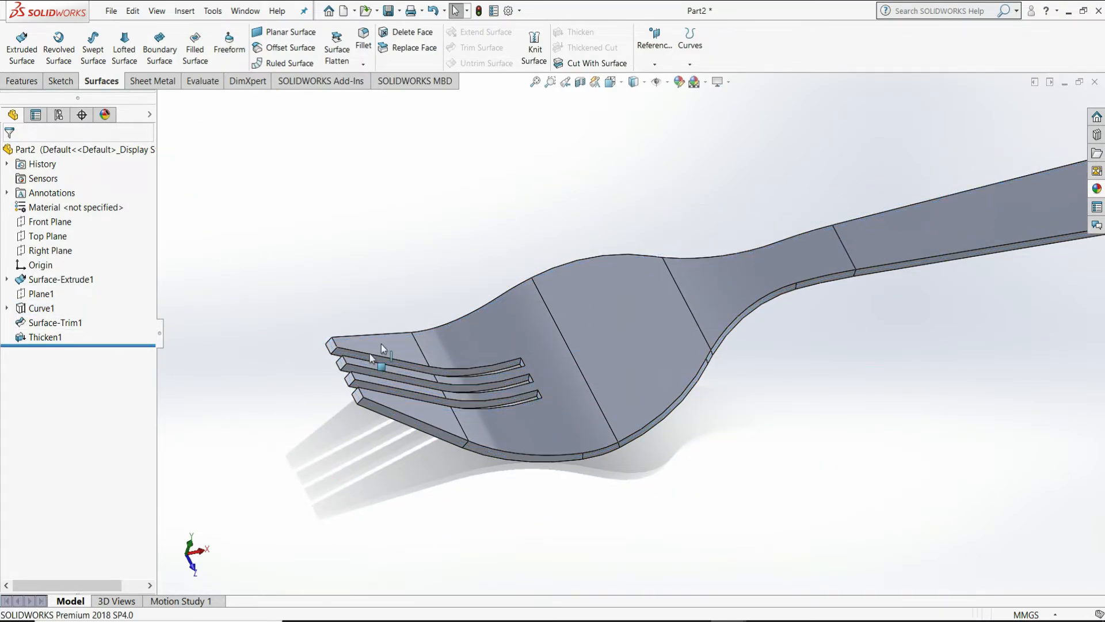
Start a symmetric fillet with a 1 mm radius on one corner edge at the closed end of the first tine slot
{"action": "scroll", "coordinate": [635, 339], "scroll_direction": "up", "scroll_amount": 3}
{"action": "middle_click_drag", "start_coordinate": [855, 360], "coordinate": [845, 441]}
{"action": "scroll", "coordinate": [534, 441], "scroll_direction": "down", "scroll_amount": 2}
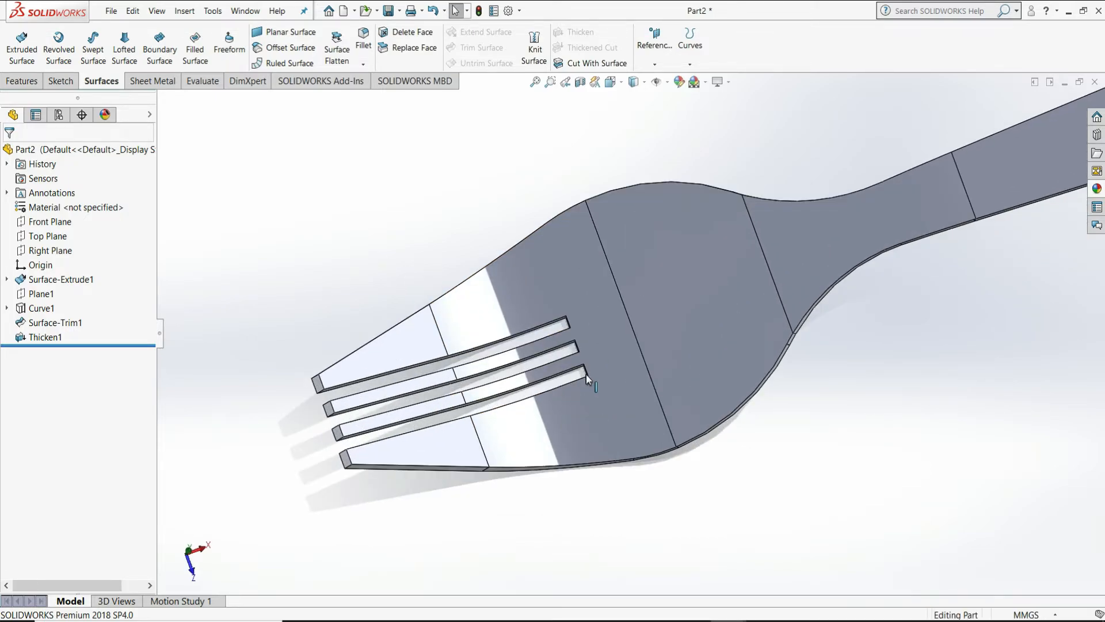
{"action": "middle_click_drag", "start_coordinate": [586, 374], "coordinate": [337, 177]}
{"action": "scroll", "coordinate": [576, 320], "scroll_direction": "down", "scroll_amount": 2}
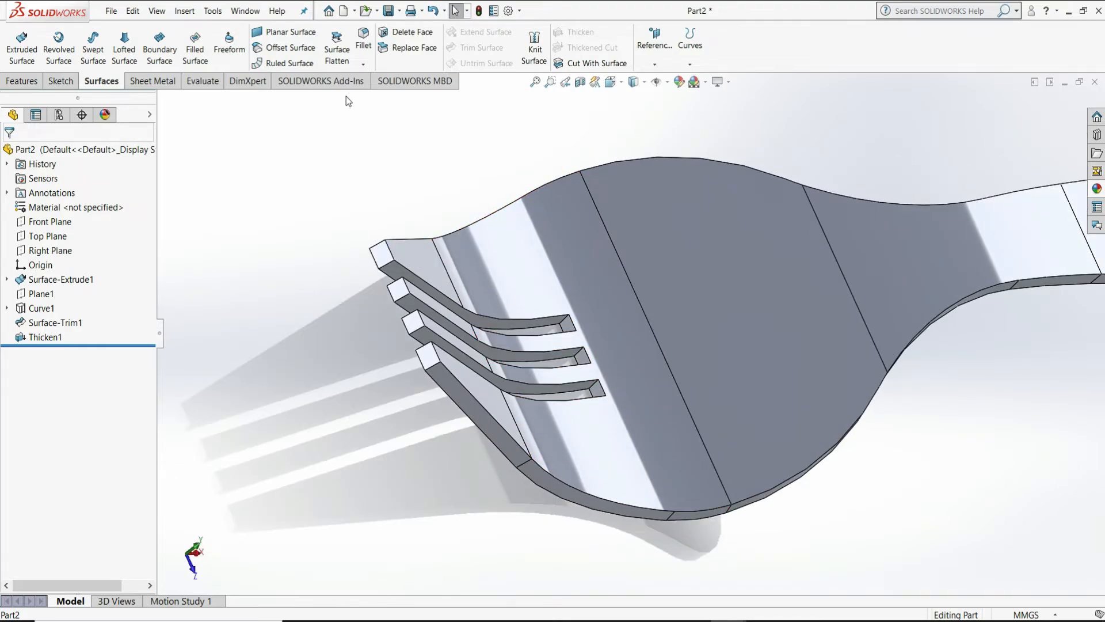
{"action": "left_click", "coordinate": [565, 323]}
{"action": "middle_click_drag", "start_coordinate": [565, 323], "coordinate": [596, 374]}
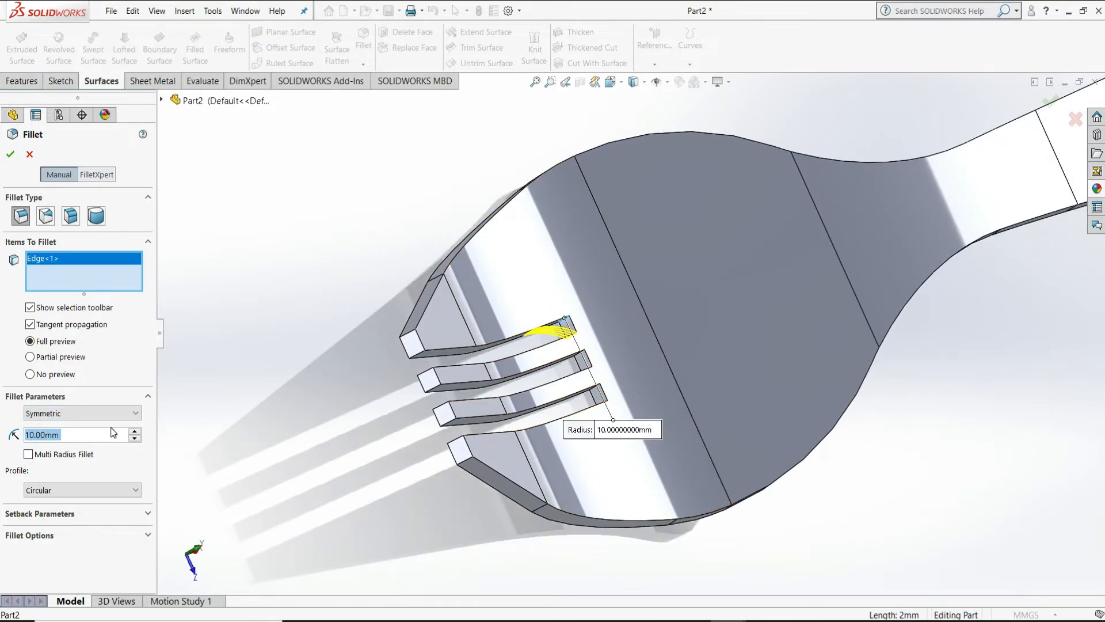
{"action": "type", "text": "1"}
{"action": "key", "text": "Return"}
Add the other five corner edges at the closed ends of the three tine slots to the 1 mm fillet and apply it
{"action": "middle_click_drag", "start_coordinate": [556, 344], "coordinate": [570, 336]}
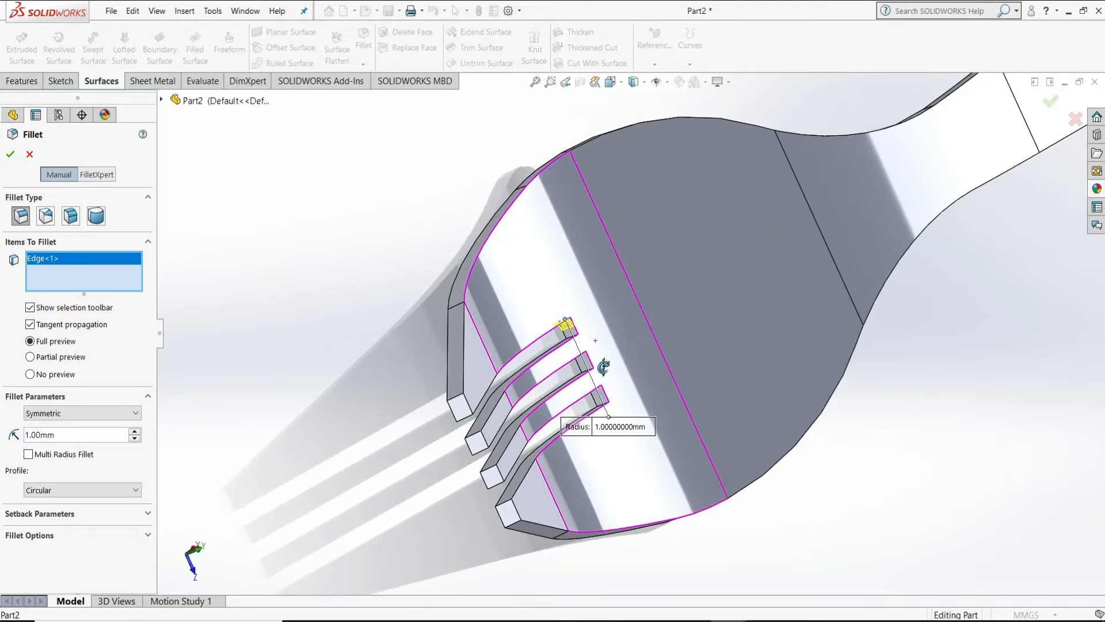
{"action": "scroll", "coordinate": [572, 347], "scroll_direction": "down", "scroll_amount": 5}
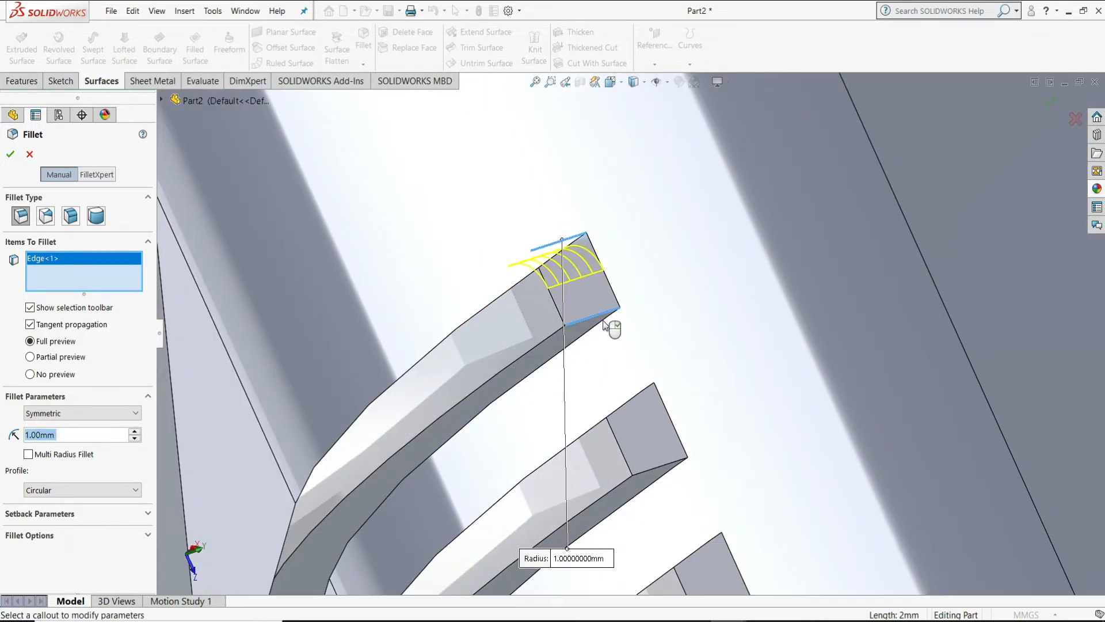
{"action": "left_click", "coordinate": [609, 321]}
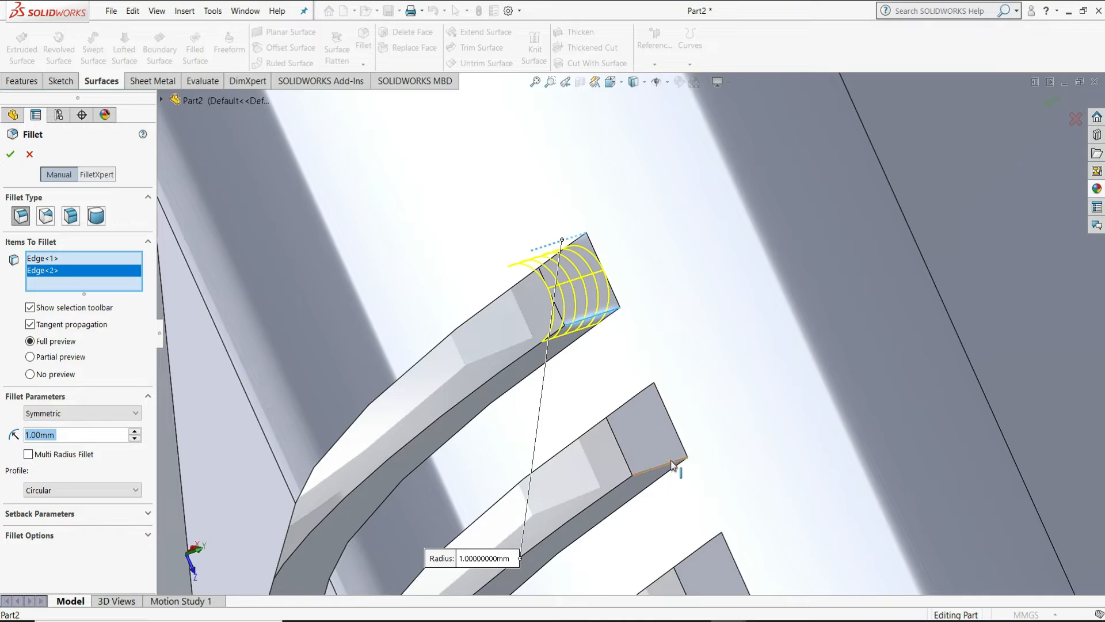
{"action": "left_click", "coordinate": [672, 466]}
{"action": "middle_click_drag", "start_coordinate": [724, 473], "coordinate": [638, 400]}
{"action": "left_click", "coordinate": [637, 401]}
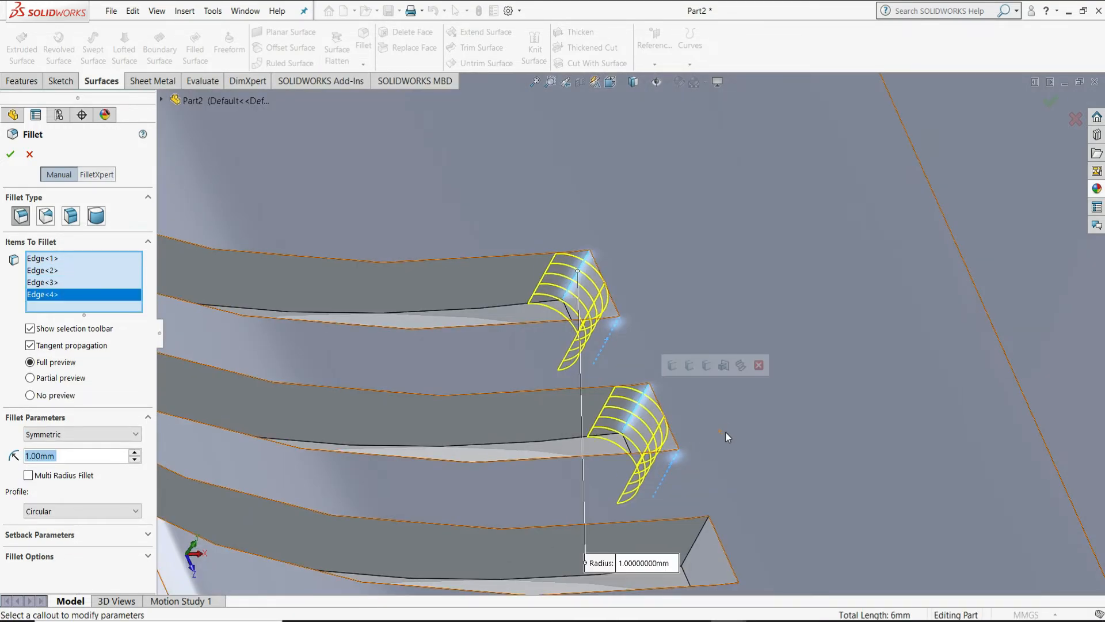
{"action": "middle_click_drag", "start_coordinate": [725, 432], "coordinate": [725, 540]}
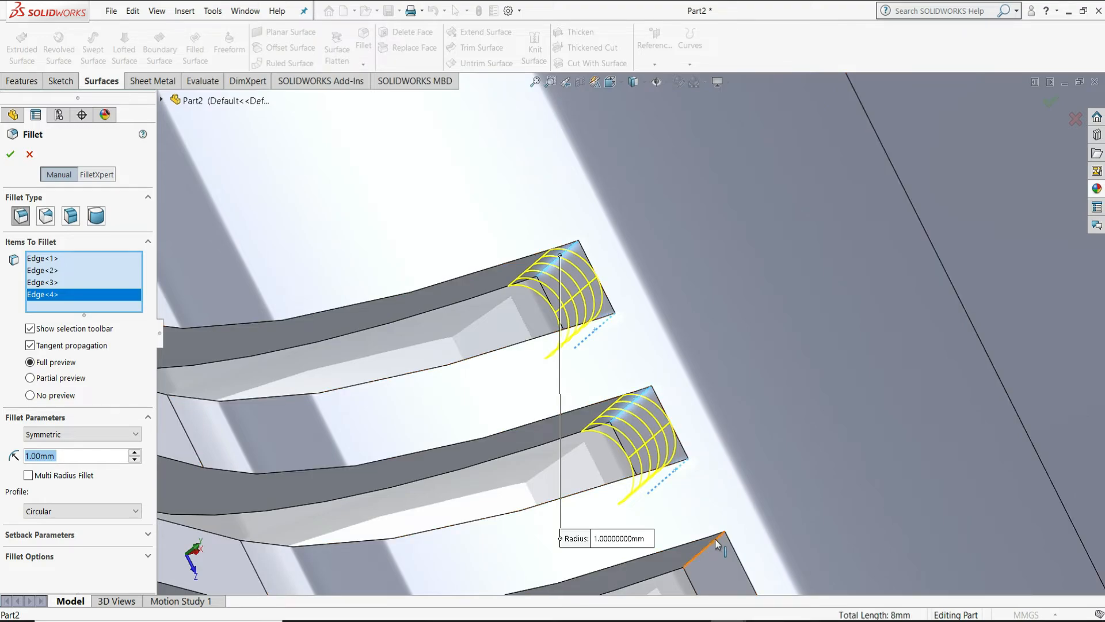
{"action": "left_click", "coordinate": [716, 537]}
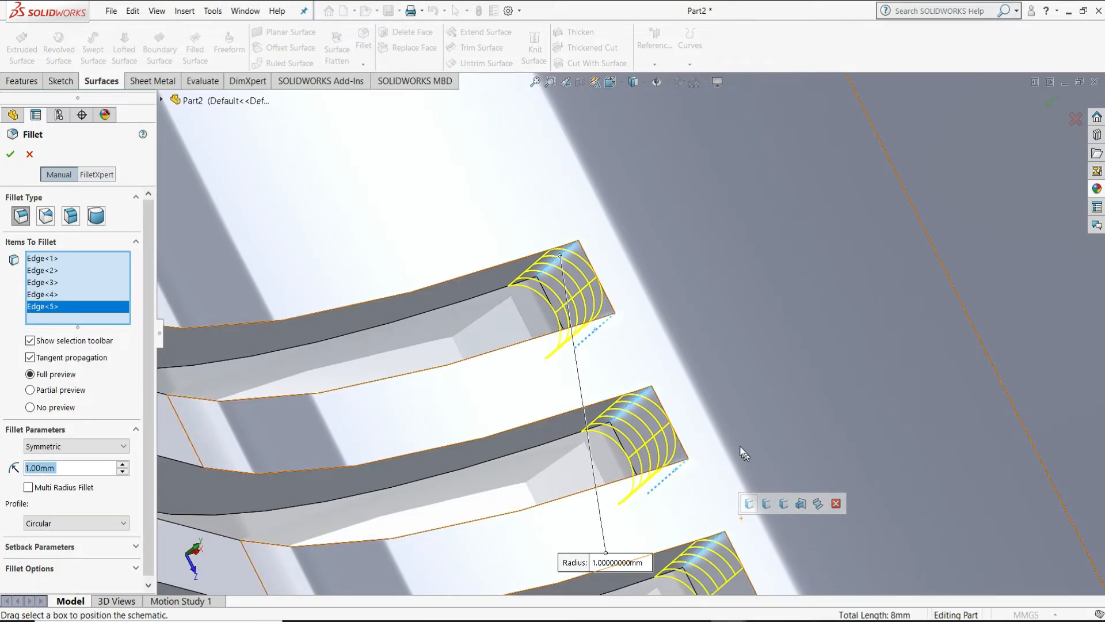
{"action": "scroll", "coordinate": [736, 487], "scroll_direction": "up", "scroll_amount": 2}
{"action": "middle_click_drag", "start_coordinate": [743, 505], "coordinate": [716, 458]}
{"action": "left_click", "coordinate": [710, 538]}
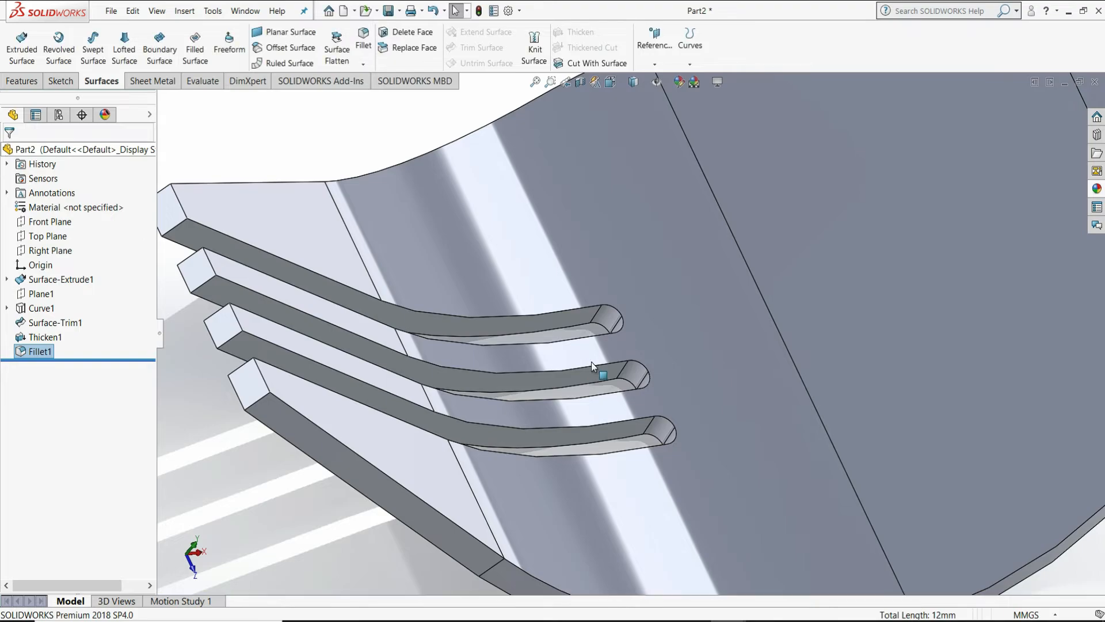
Start another fillet on the two corner edges of the first outer tine's tip with a 2 mm radius
{"action": "scroll", "coordinate": [593, 365], "scroll_direction": "up", "scroll_amount": 2}
{"action": "middle_click_drag", "start_coordinate": [661, 357], "coordinate": [656, 400]}
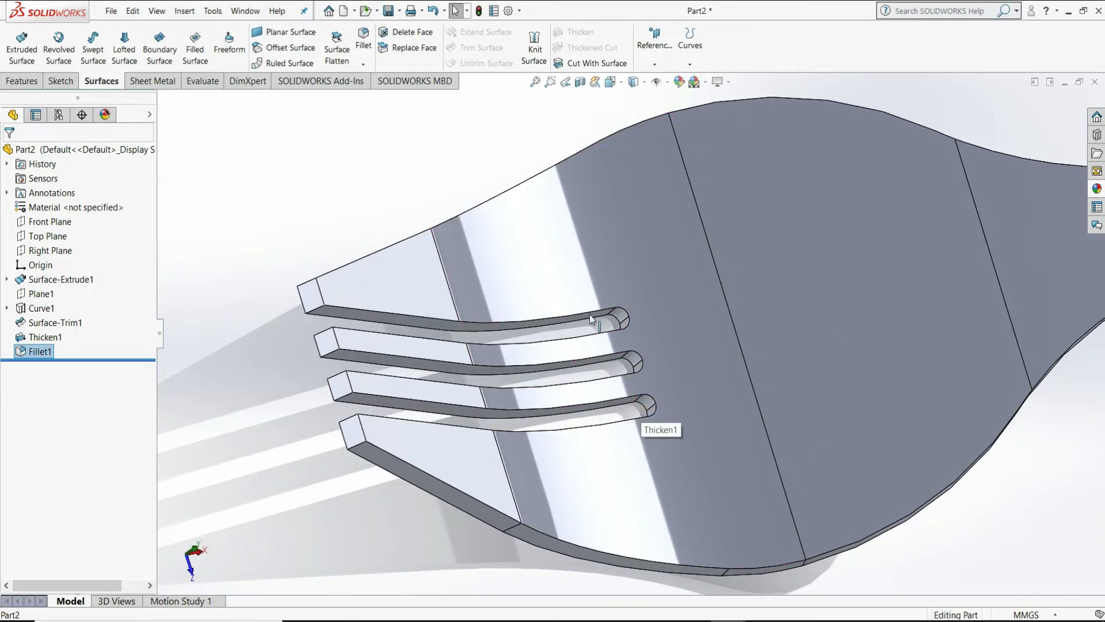
{"action": "left_click", "coordinate": [361, 50]}
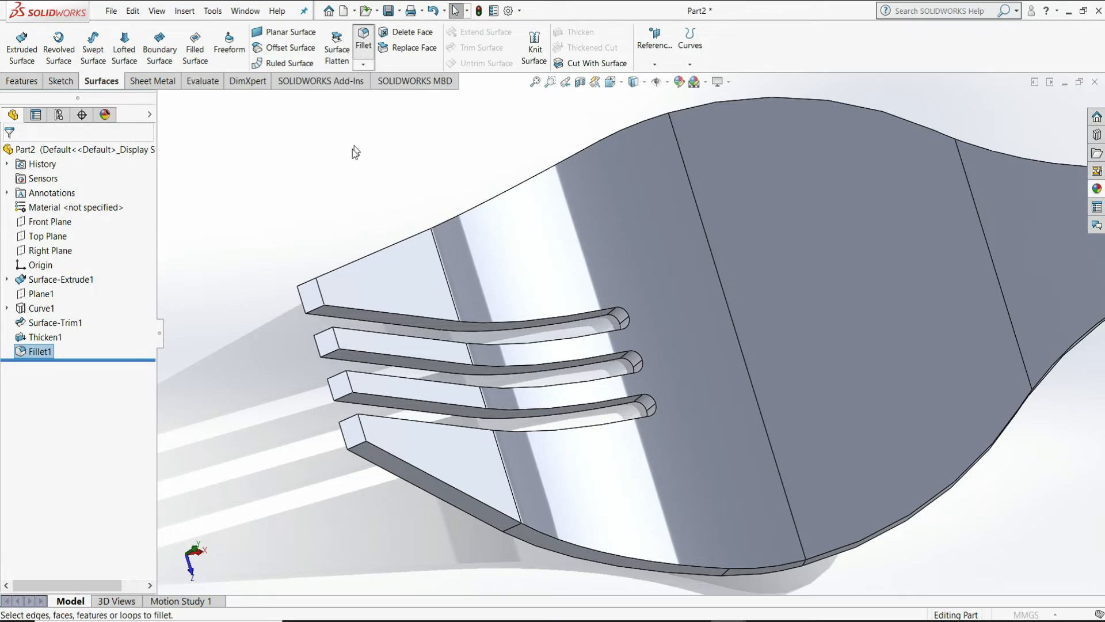
{"action": "left_click", "coordinate": [315, 307]}
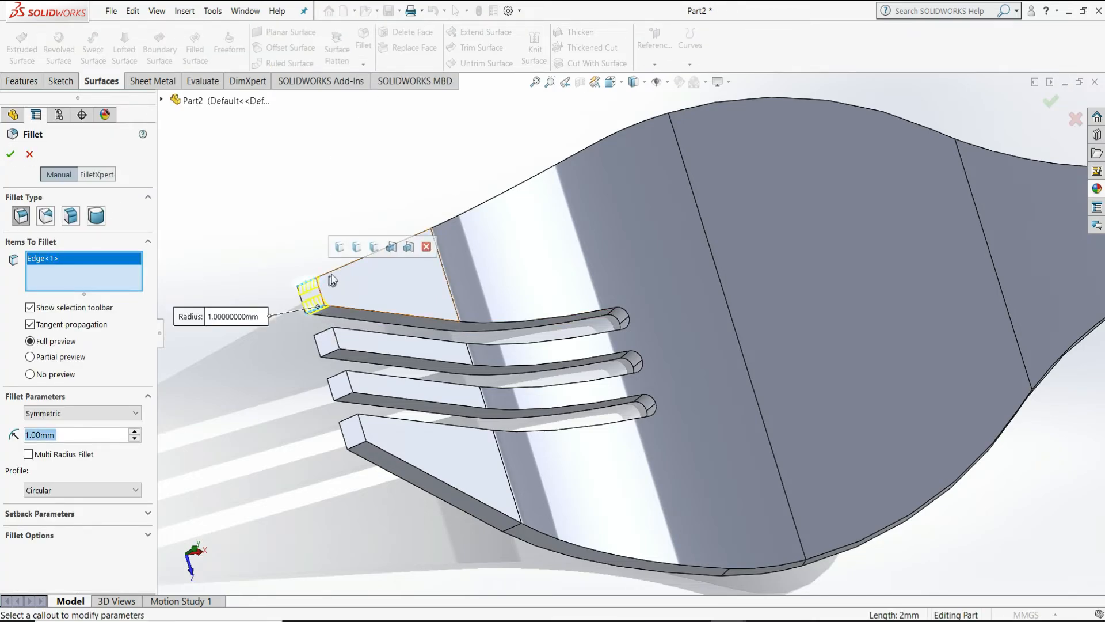
{"action": "left_click", "coordinate": [308, 287]}
{"action": "type", "text": "2"}
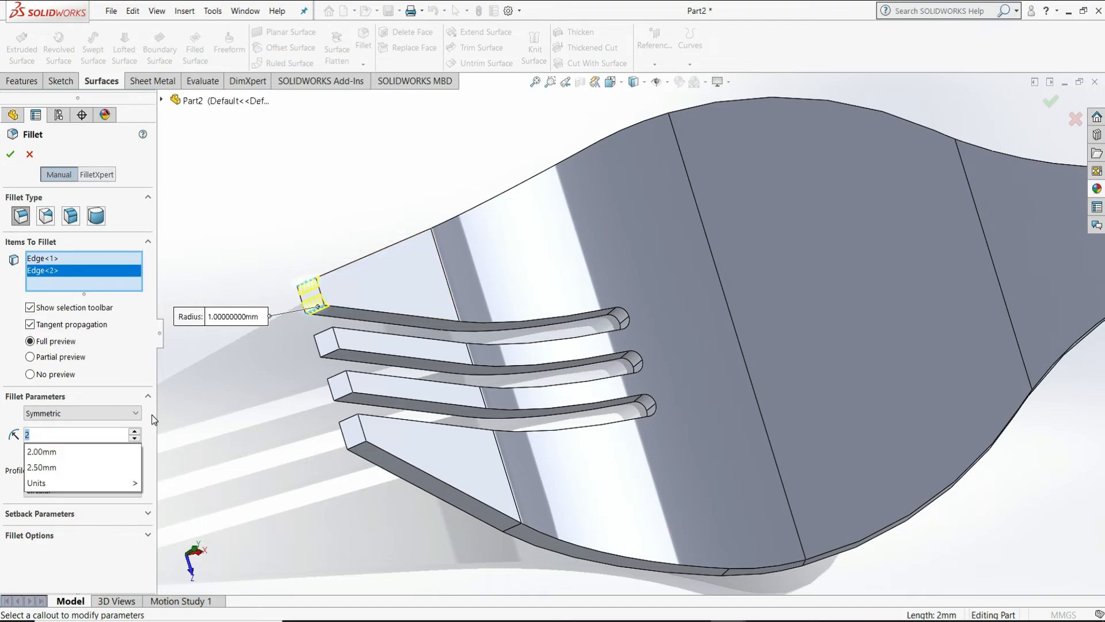
{"action": "key", "text": "Return"}
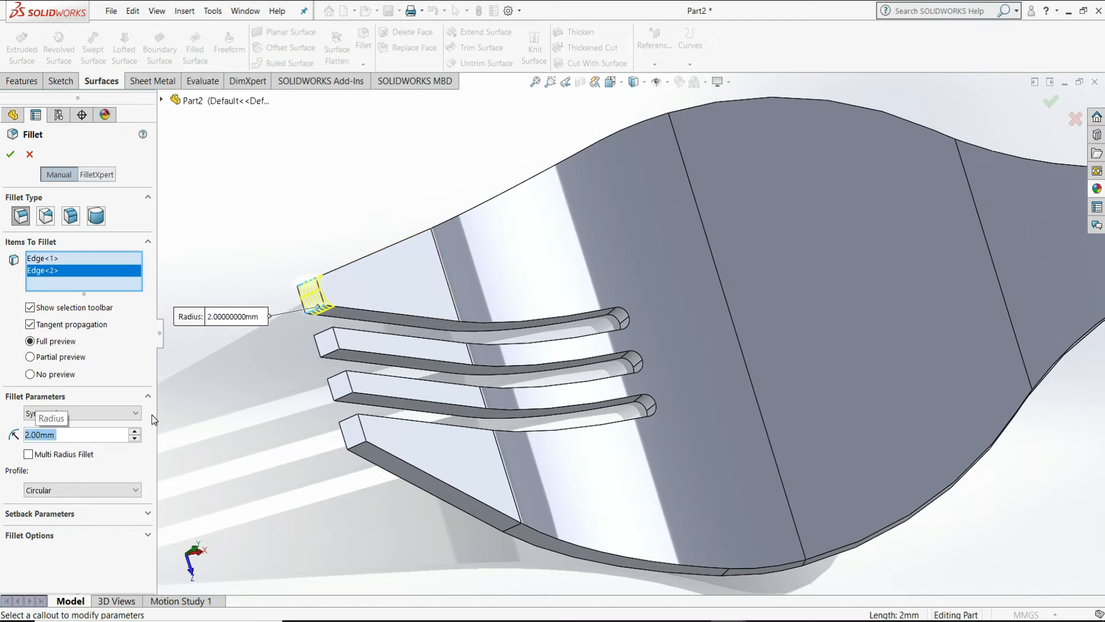
Add the corner edges of the other three tine tips to the 2 mm fillet and apply it
{"action": "left_click", "coordinate": [335, 356]}
{"action": "left_click", "coordinate": [327, 340]}
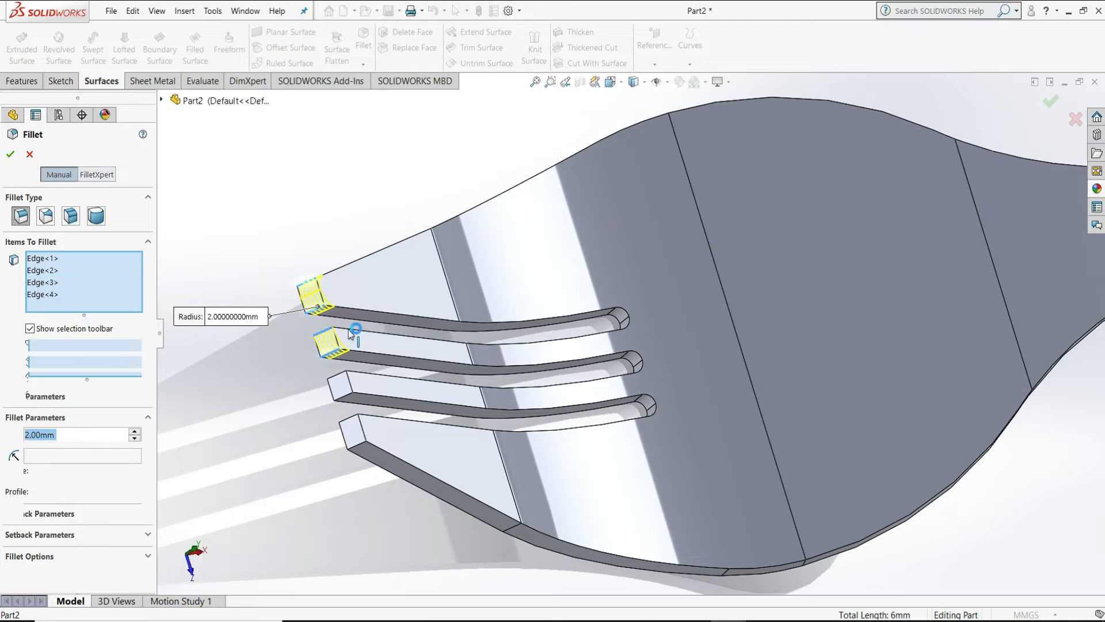
{"action": "left_click", "coordinate": [341, 379]}
{"action": "left_click", "coordinate": [349, 397]}
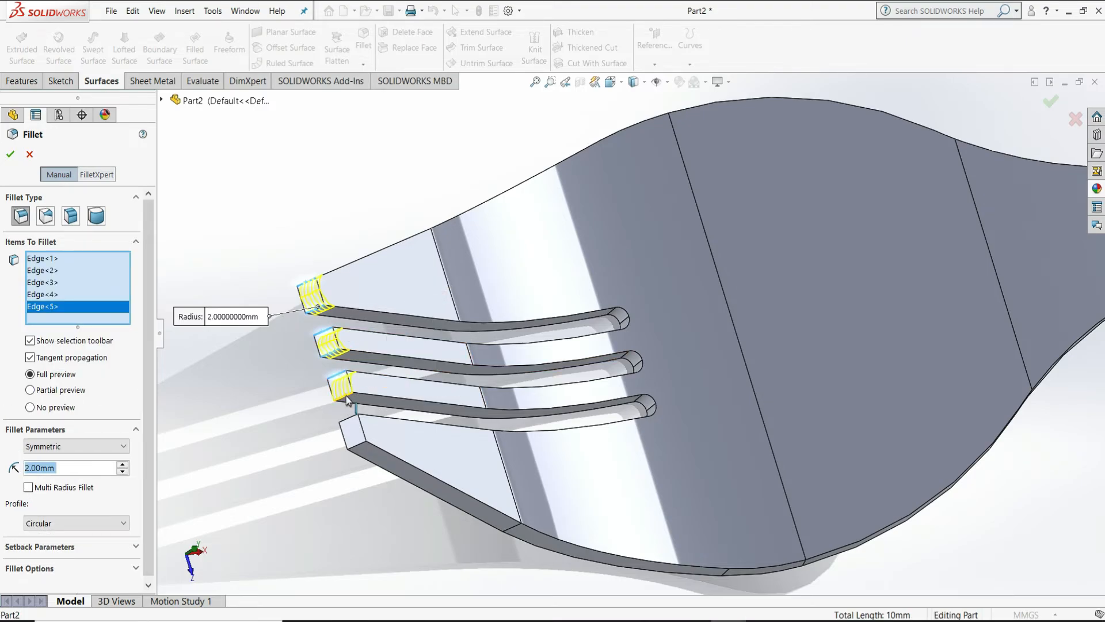
{"action": "left_click", "coordinate": [353, 422]}
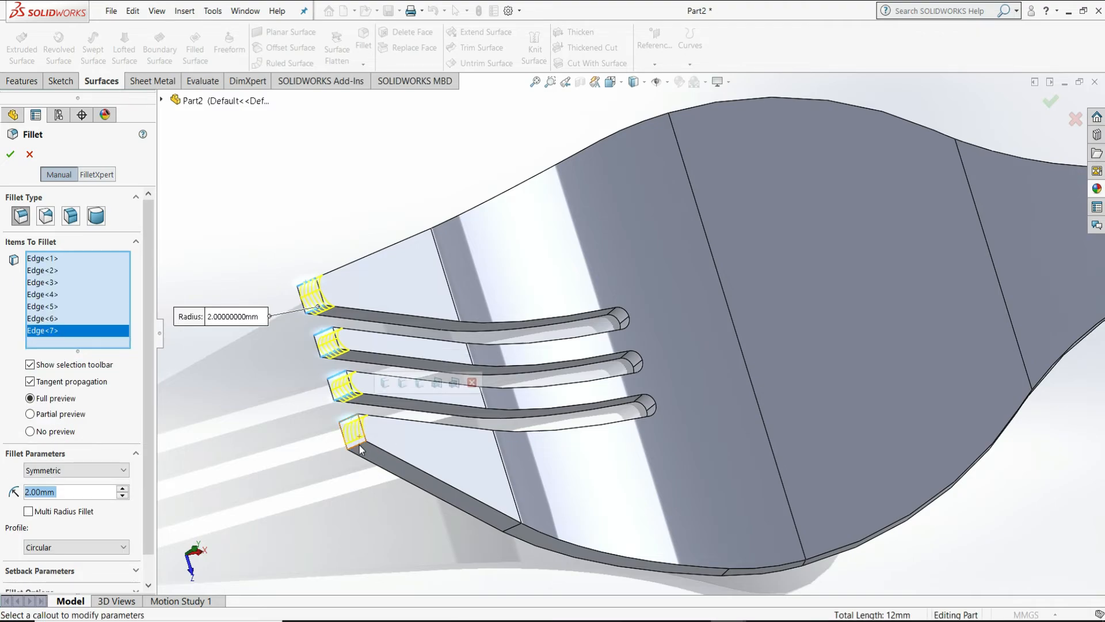
{"action": "left_click", "coordinate": [359, 449]}
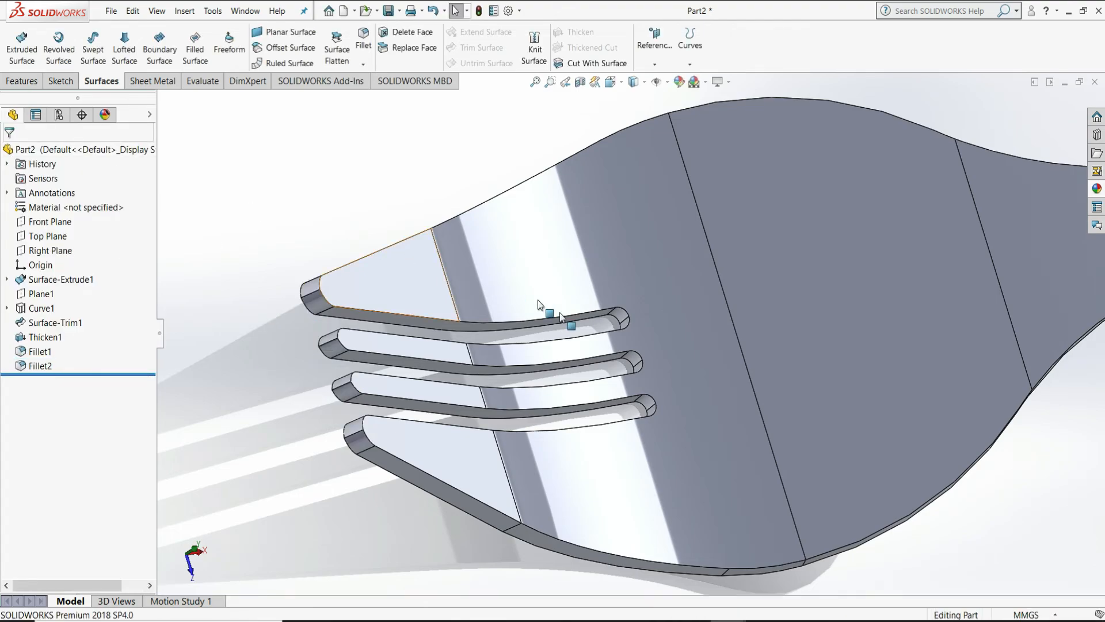
Apply the Orange appearance from the Solid category to the whole fork part
{"action": "middle_click_drag", "start_coordinate": [644, 382], "coordinate": [902, 356]}
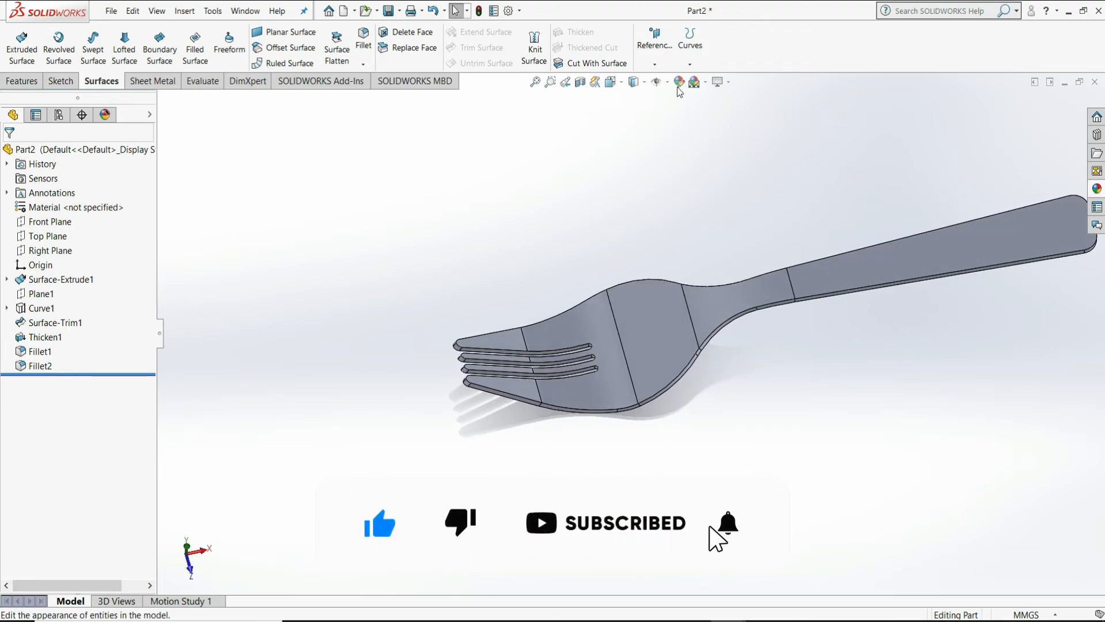
{"action": "left_click", "coordinate": [678, 87]}
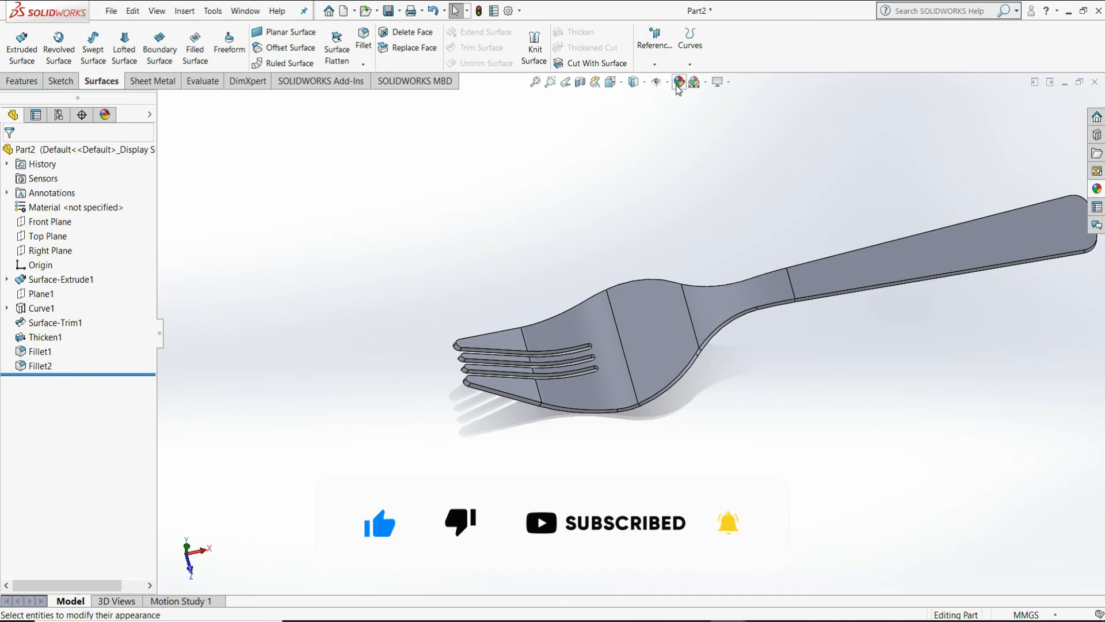
{"action": "left_click", "coordinate": [679, 85]}
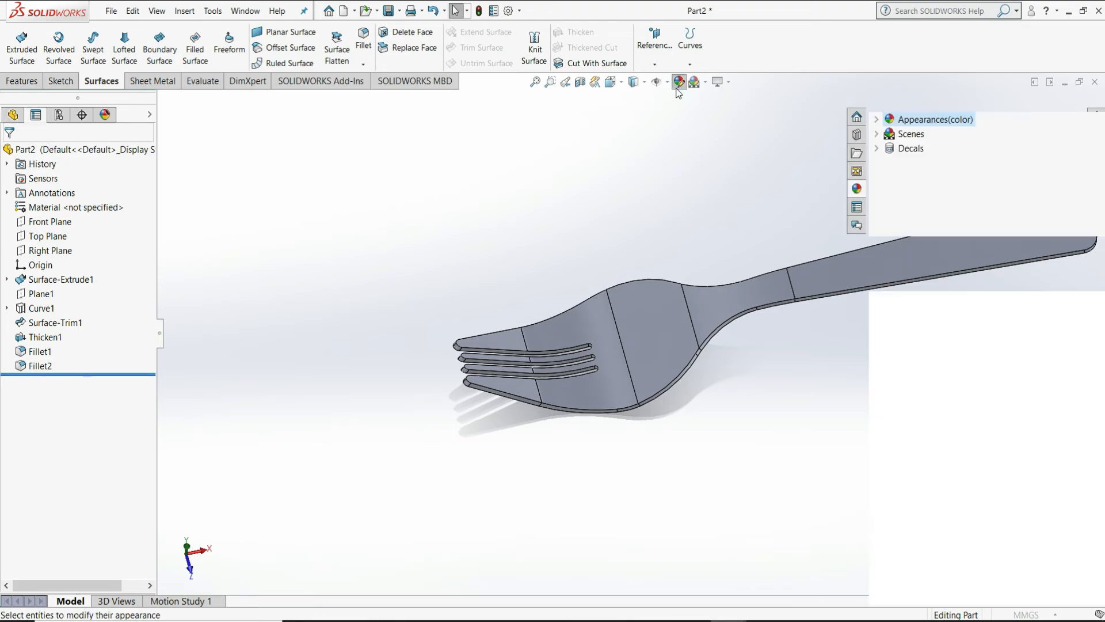
{"action": "left_click", "coordinate": [876, 120]}
{"action": "scroll", "coordinate": [920, 167], "scroll_direction": "down", "scroll_amount": 3}
{"action": "scroll", "coordinate": [920, 167], "scroll_direction": "up", "scroll_amount": 2}
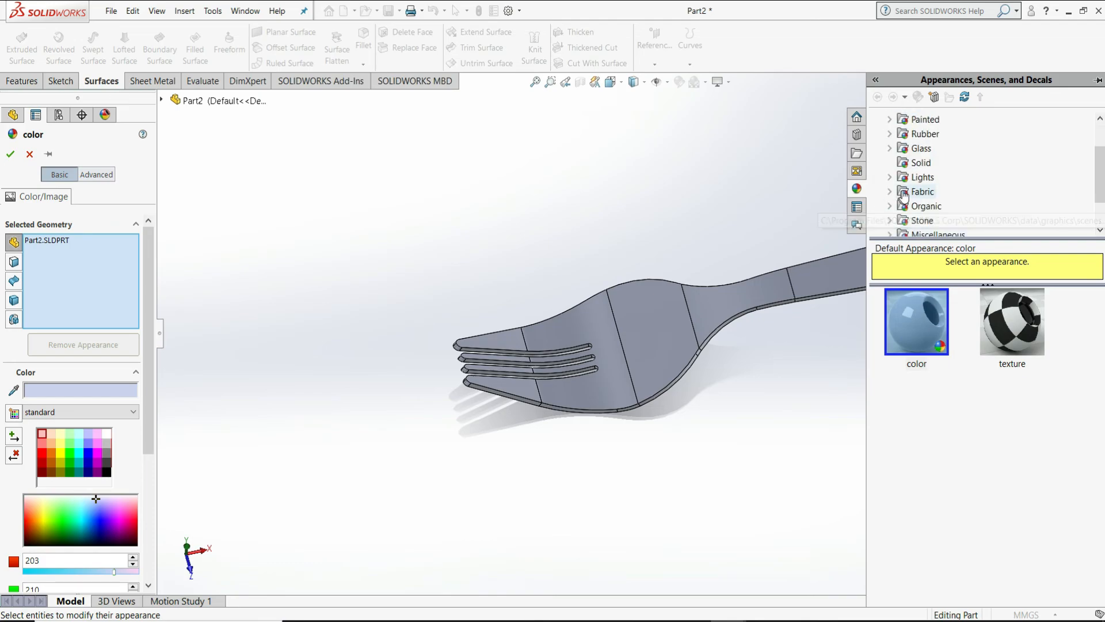
{"action": "left_click", "coordinate": [920, 164]}
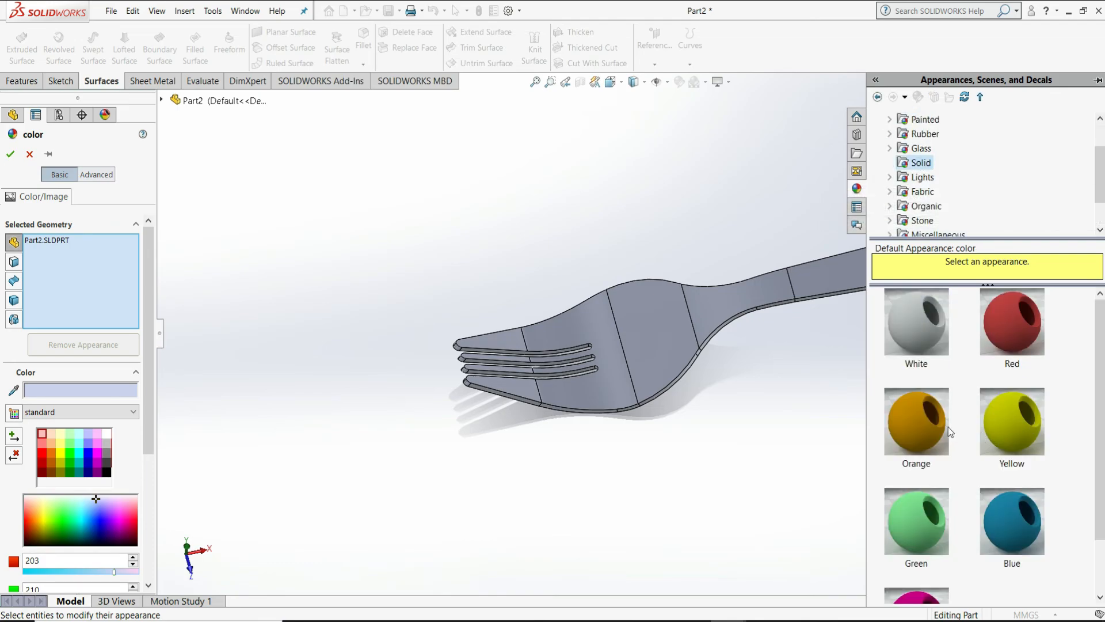
{"action": "left_click", "coordinate": [939, 427]}
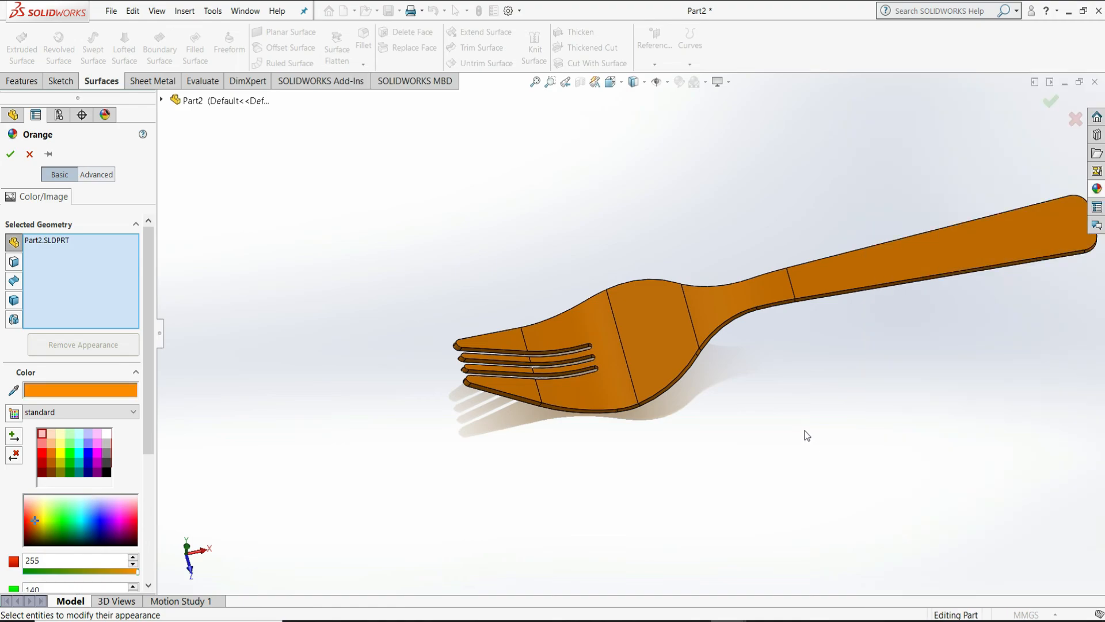
{"action": "left_click", "coordinate": [10, 155]}
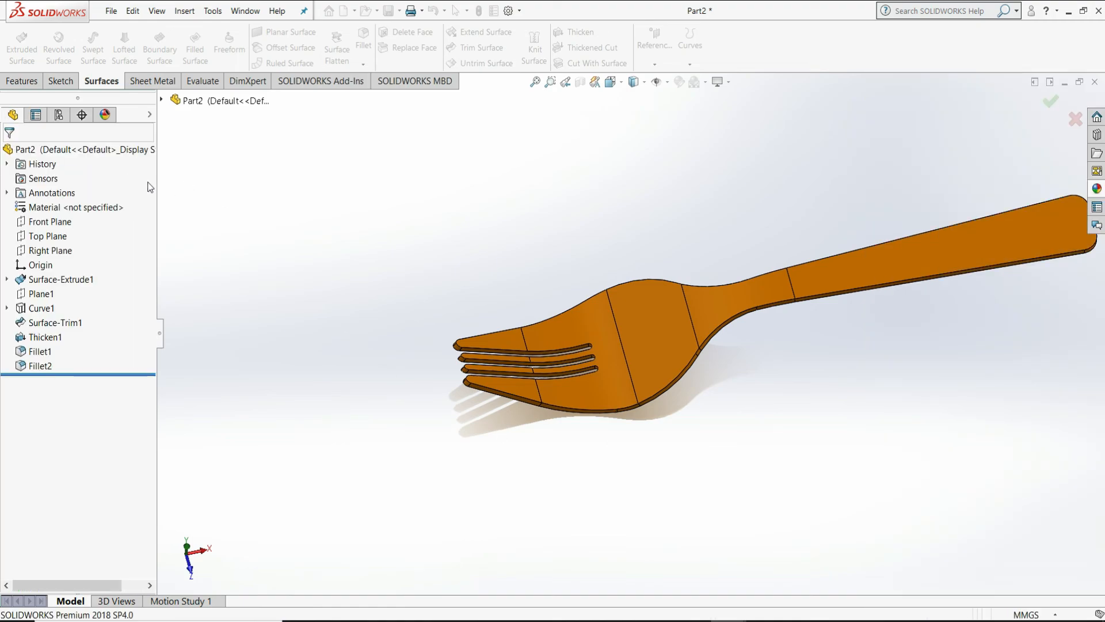
Set the scene to Plain White and show the fork in isometric view to inspect the finished model
{"action": "left_click", "coordinate": [705, 82]}
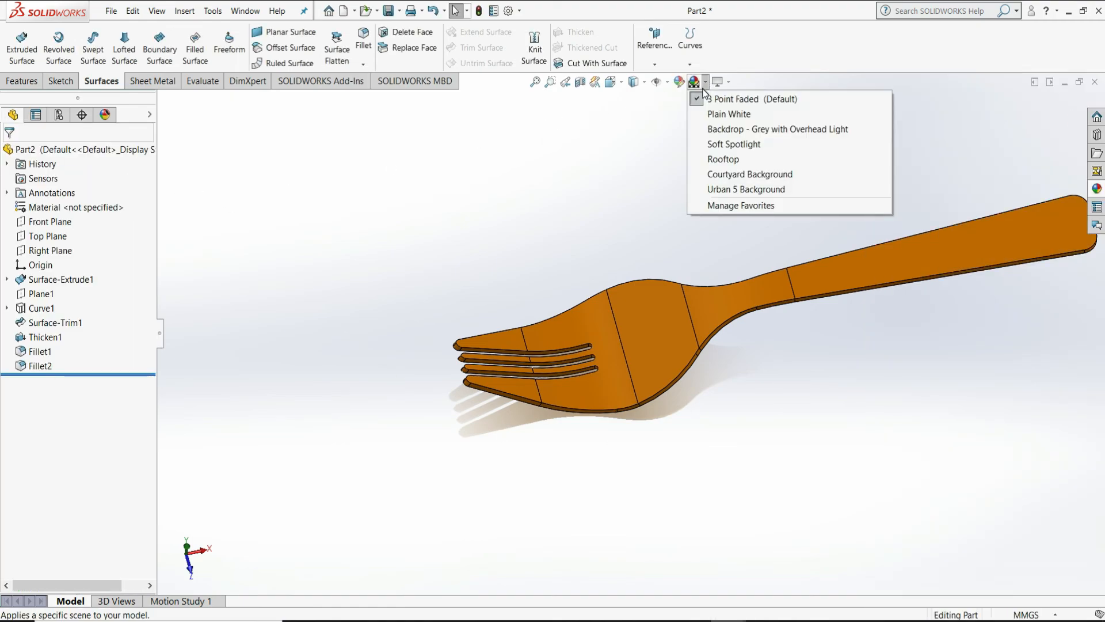
{"action": "left_click", "coordinate": [712, 112]}
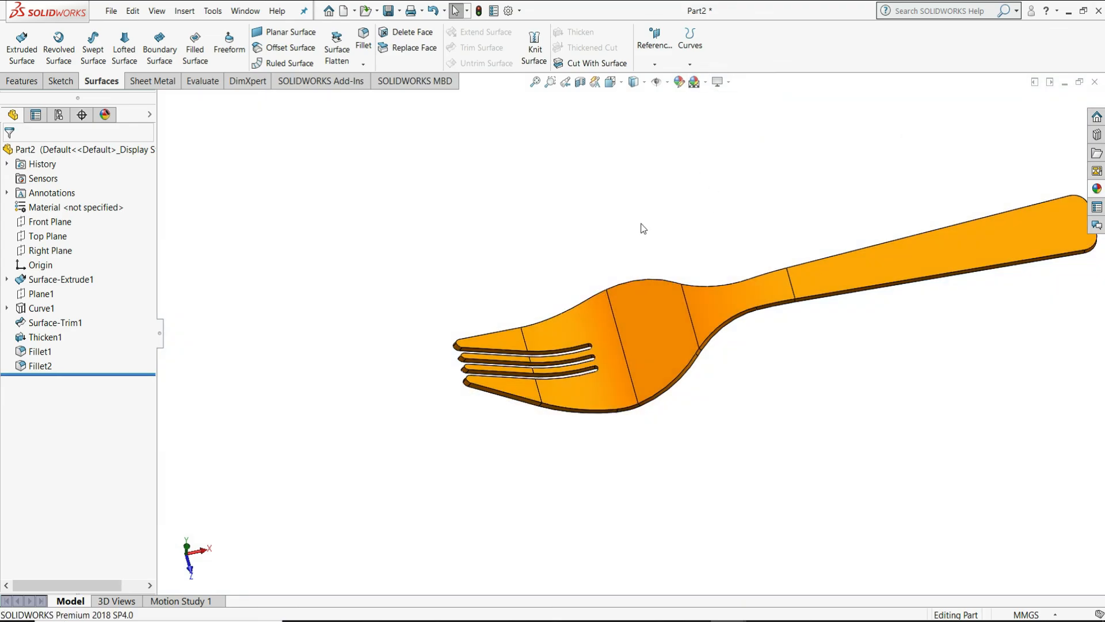
{"action": "scroll", "coordinate": [614, 223], "scroll_direction": "up", "scroll_amount": 1}
{"action": "key", "text": "ctrl+7"}
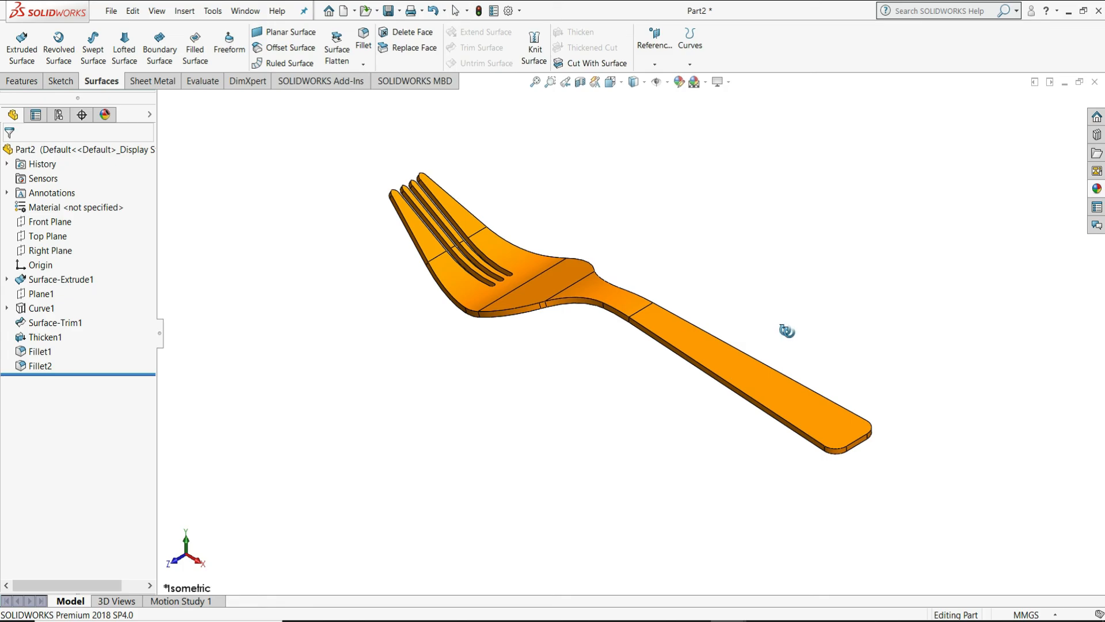
{"action": "middle_click_drag", "start_coordinate": [787, 331], "coordinate": [815, 423]}
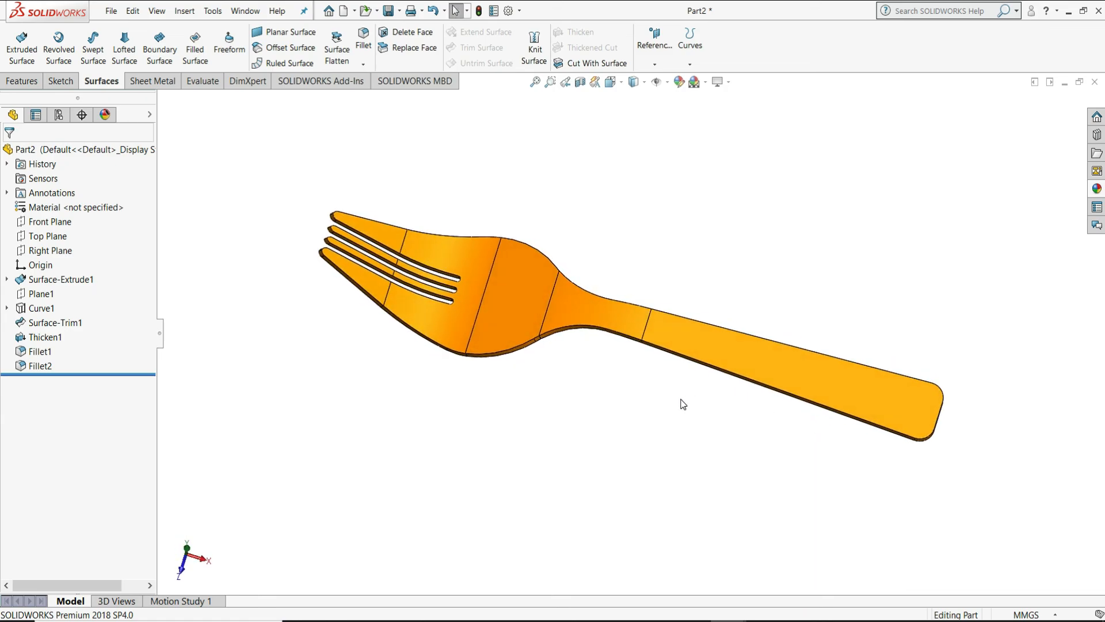